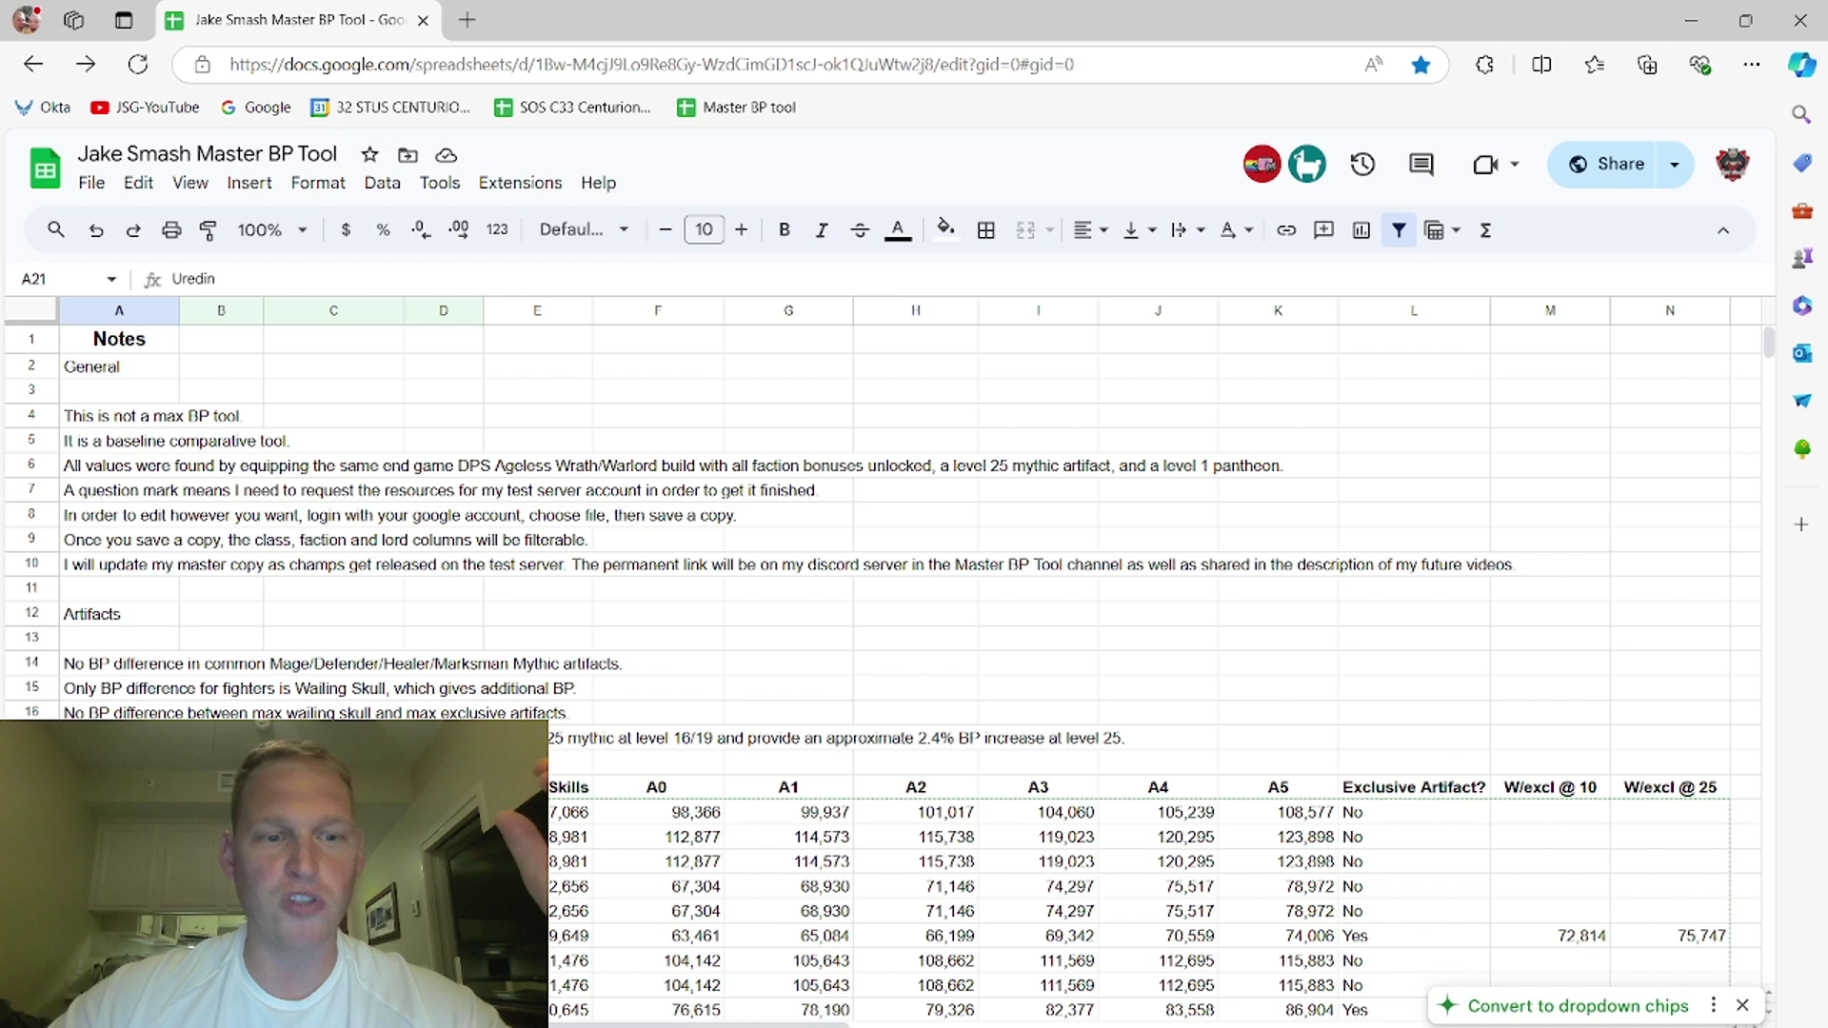
Step: Dismiss the dropdown-chips suggestion by selecting cell K21 and then an empty notes cell
left_click(1293, 839)
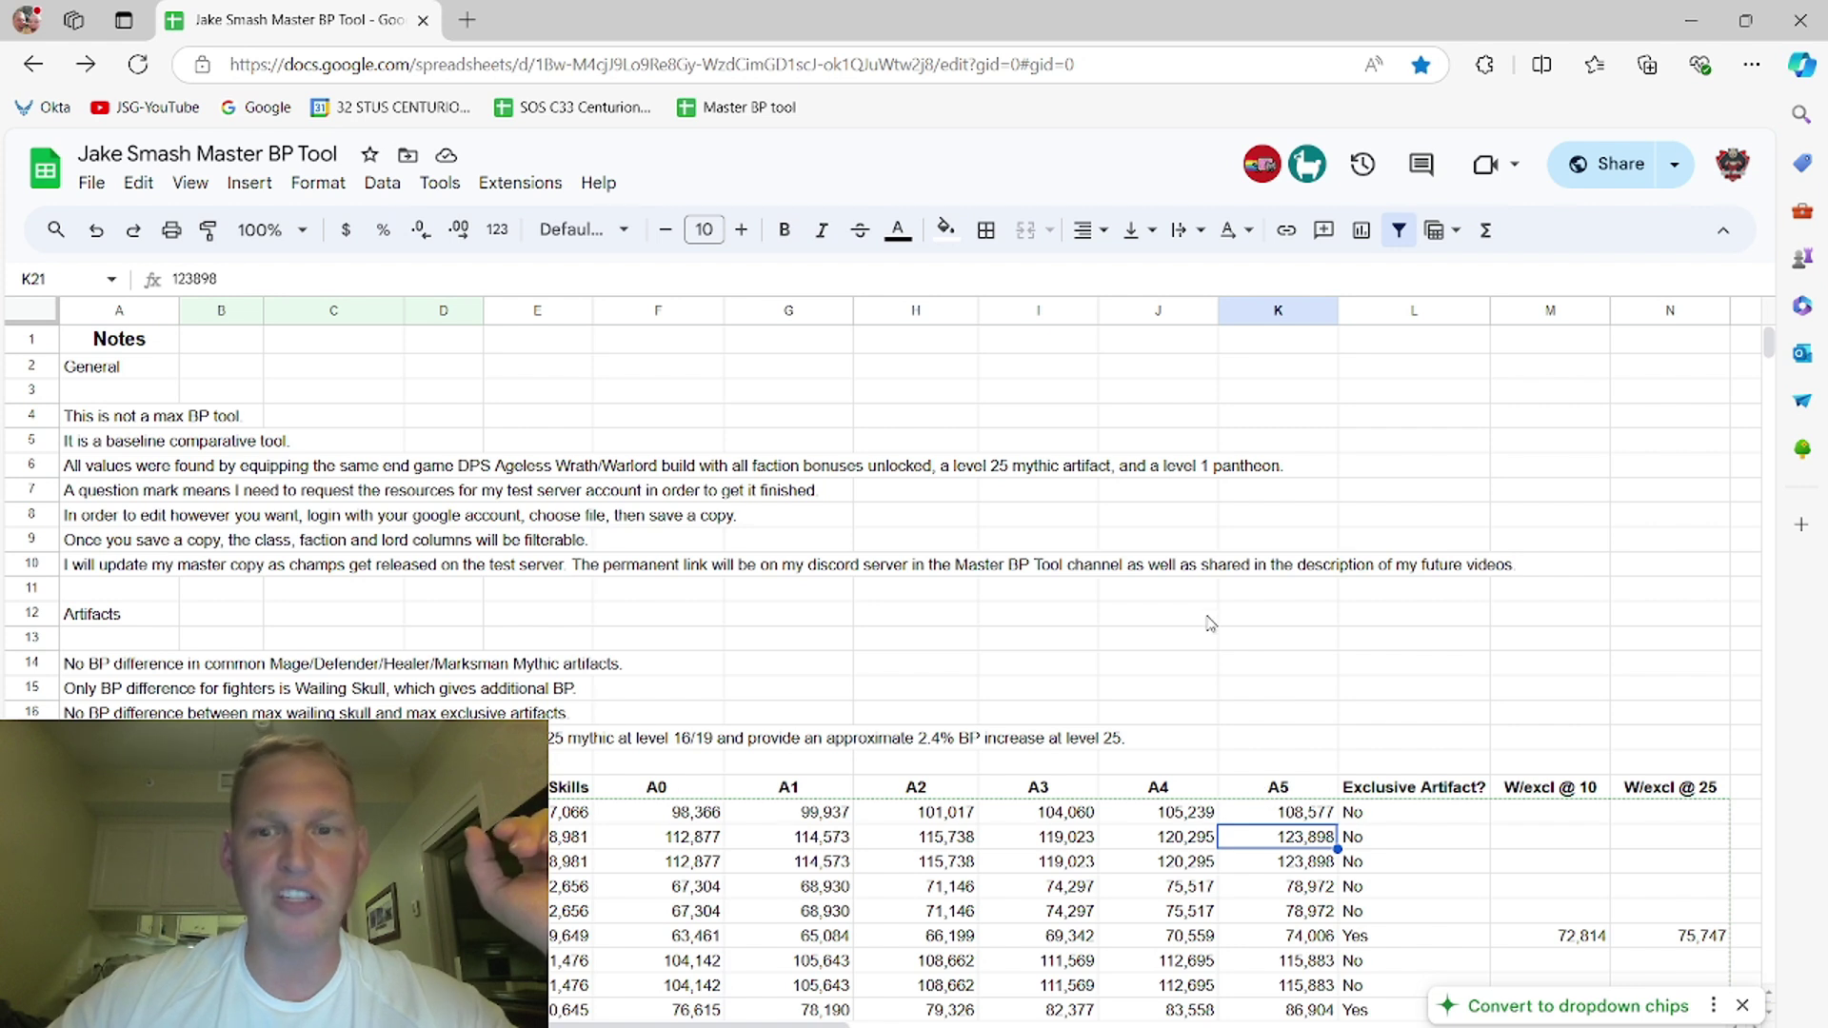
left_click(1303, 497)
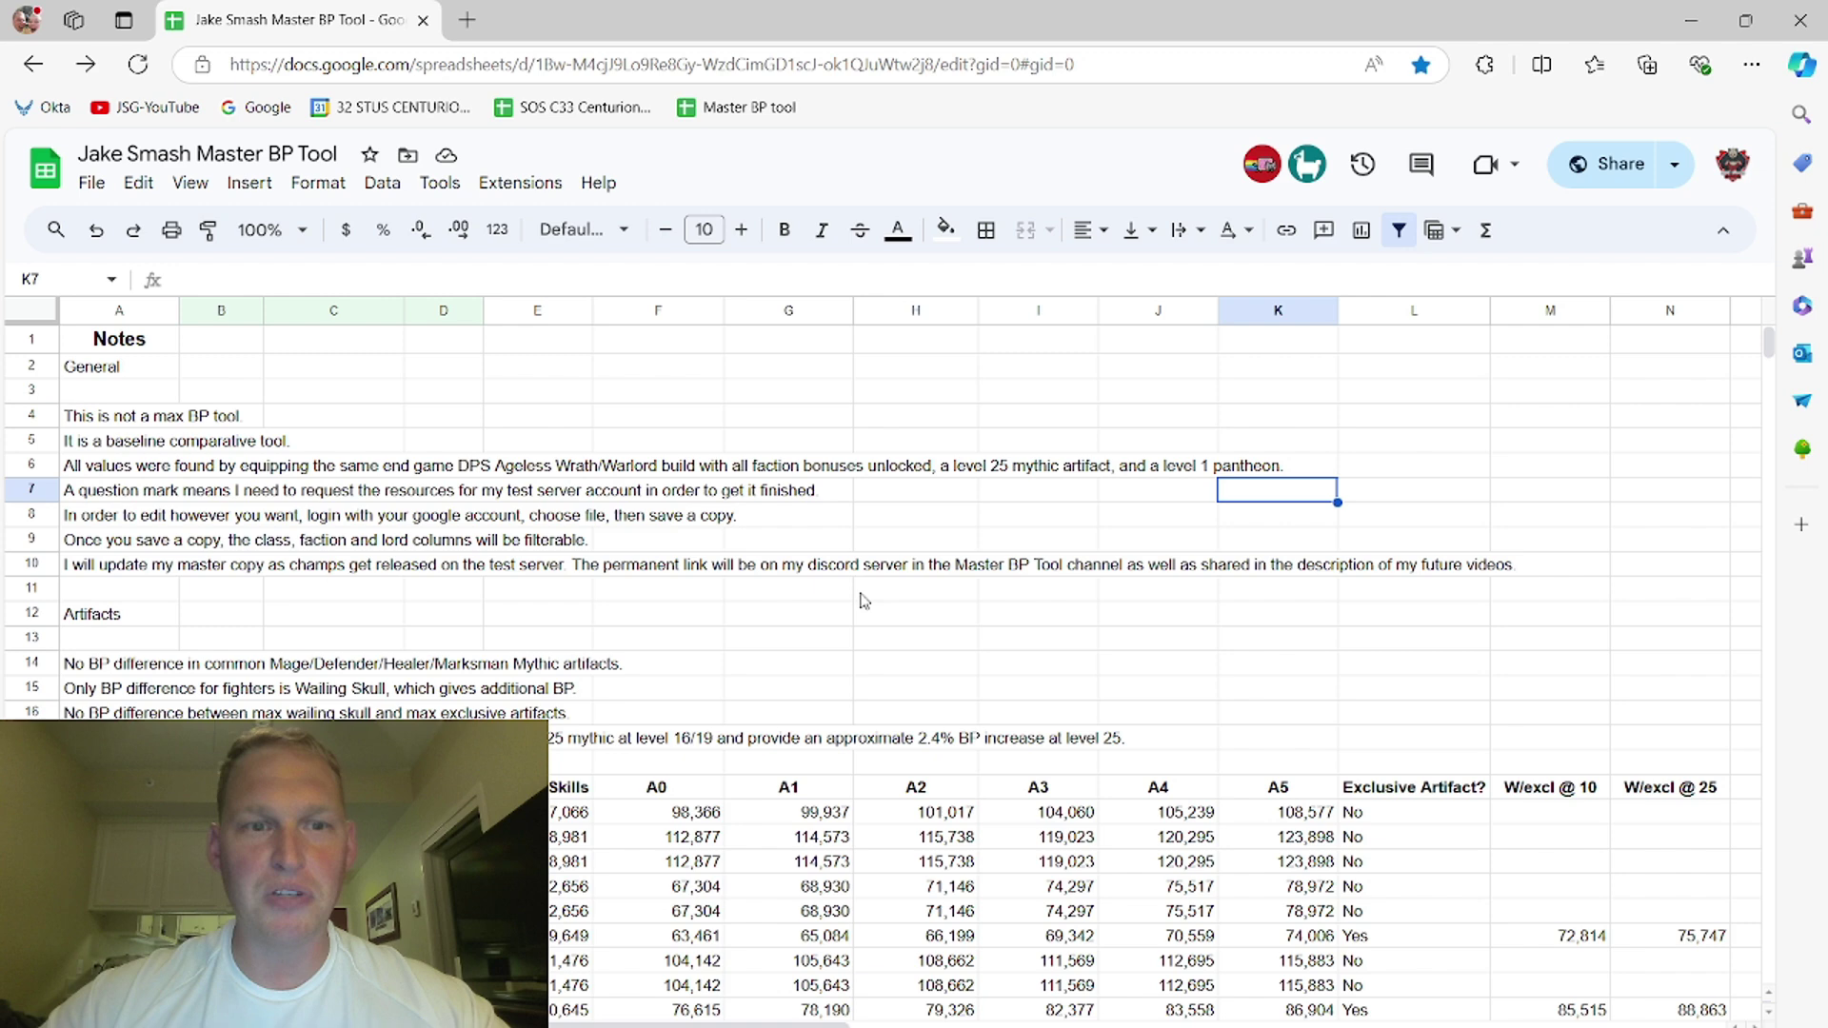
scroll(582, 629, "down", 5)
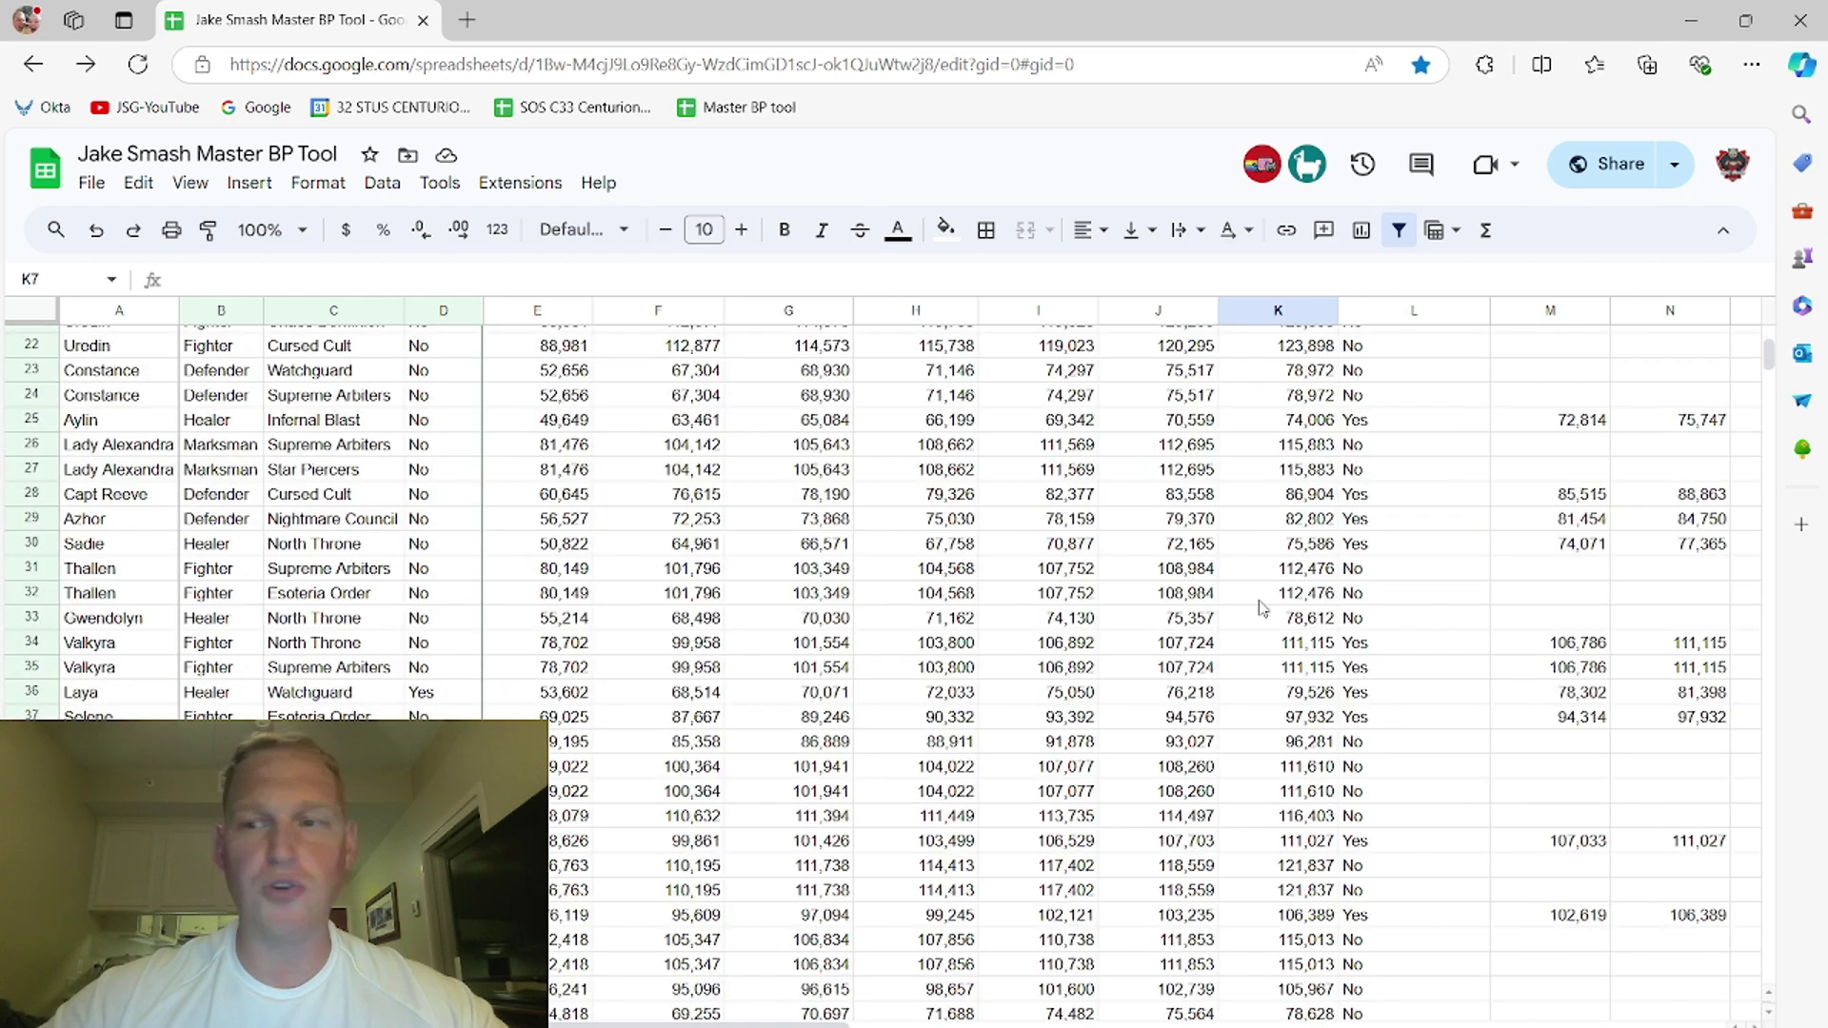
scroll(794, 530, "up", 3)
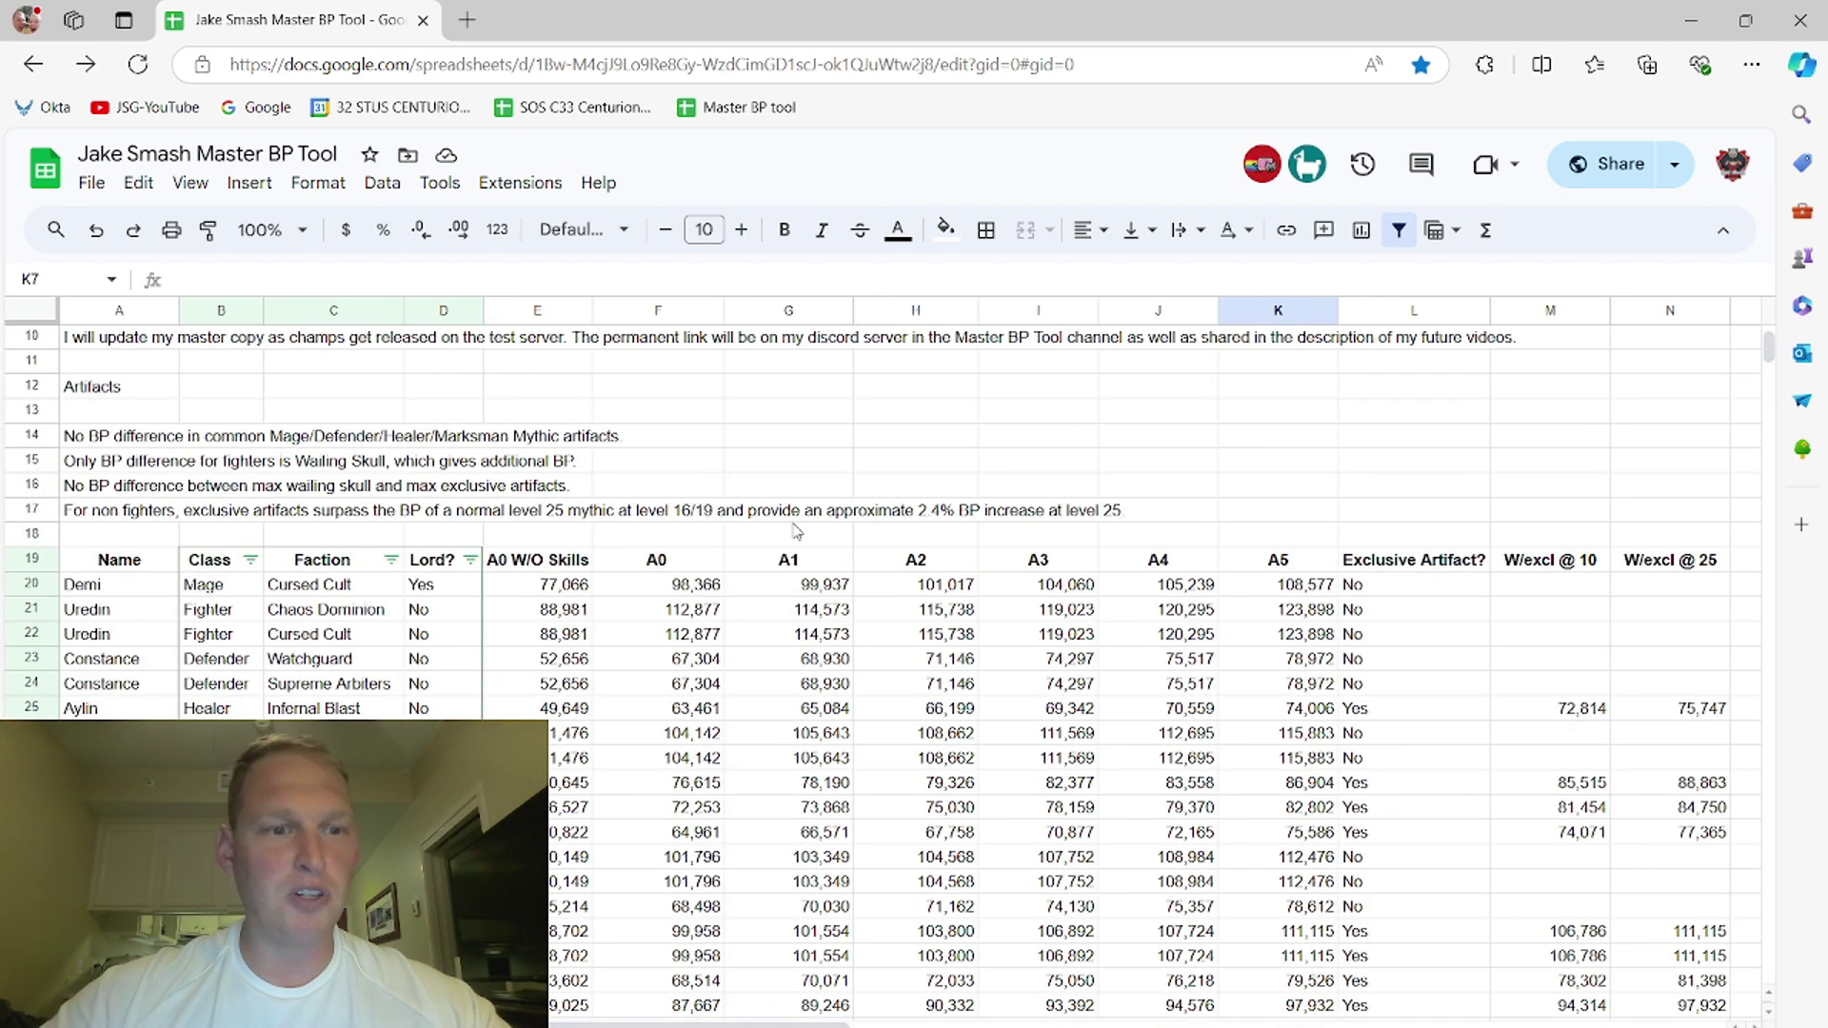
Step: Limit the Class column filter to Fighter so only Fighter champions show
left_click(390, 561)
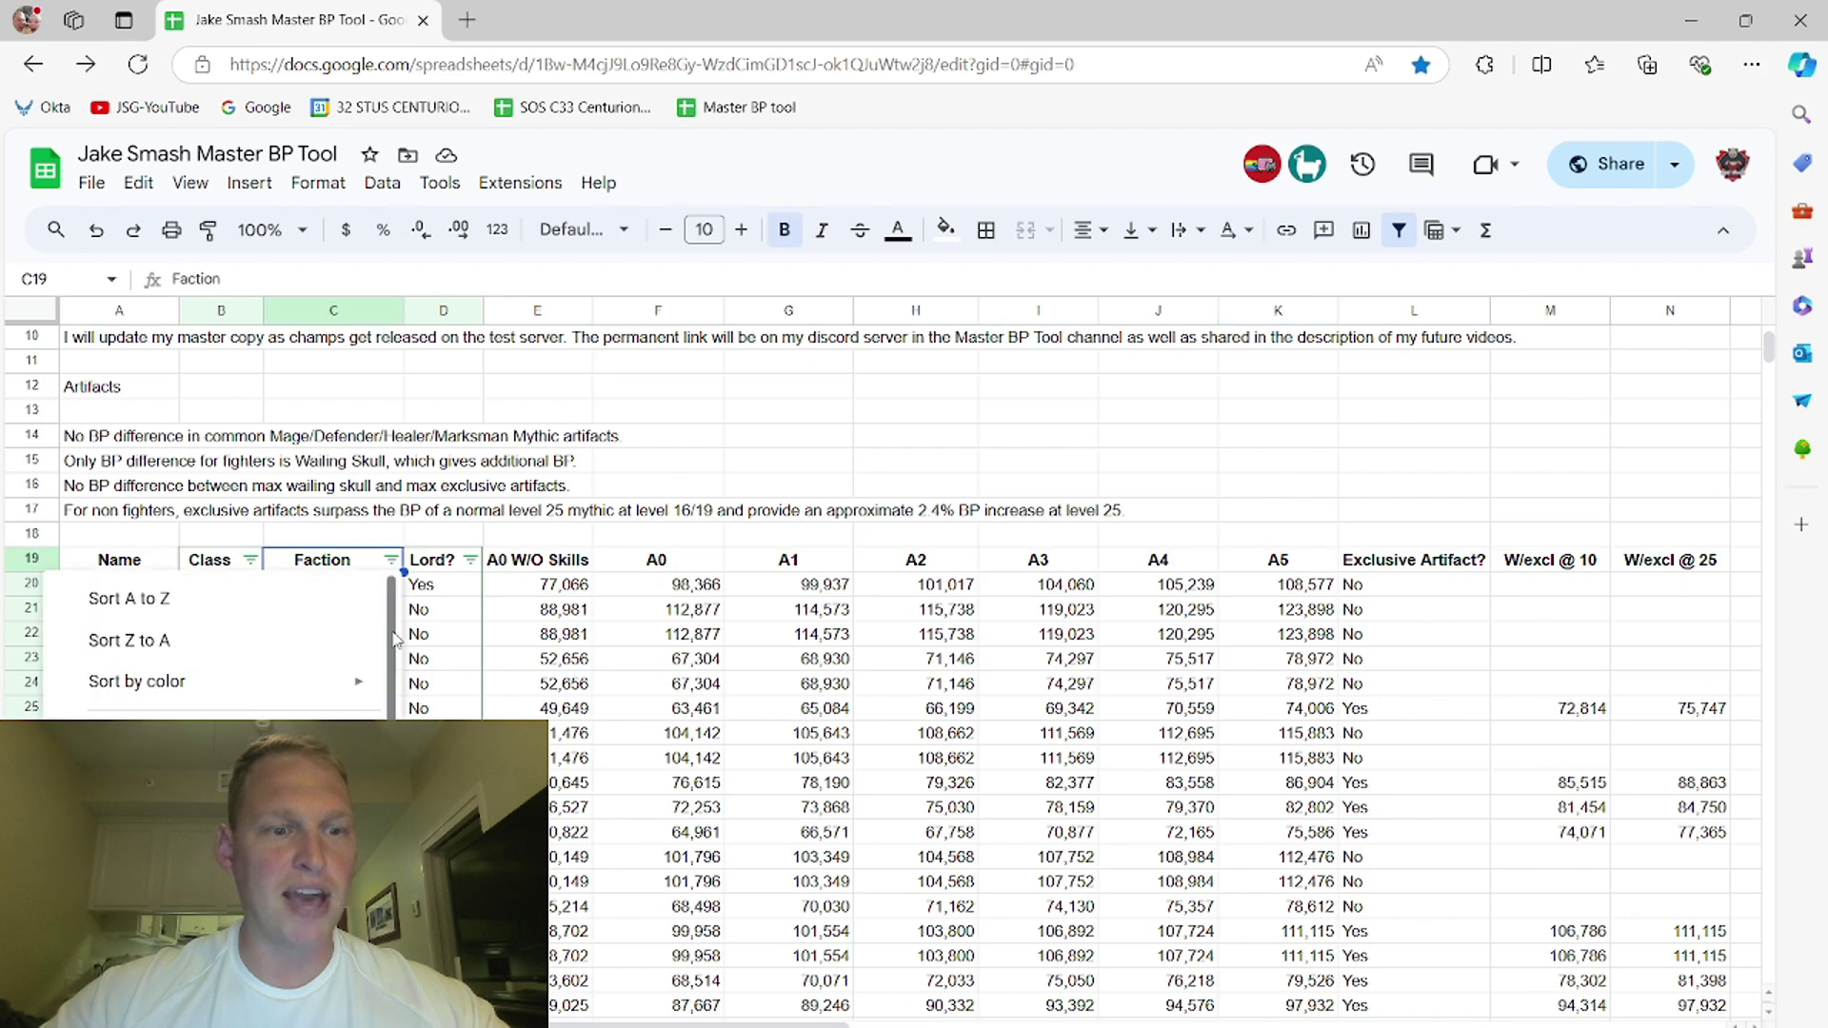
left_click(250, 561)
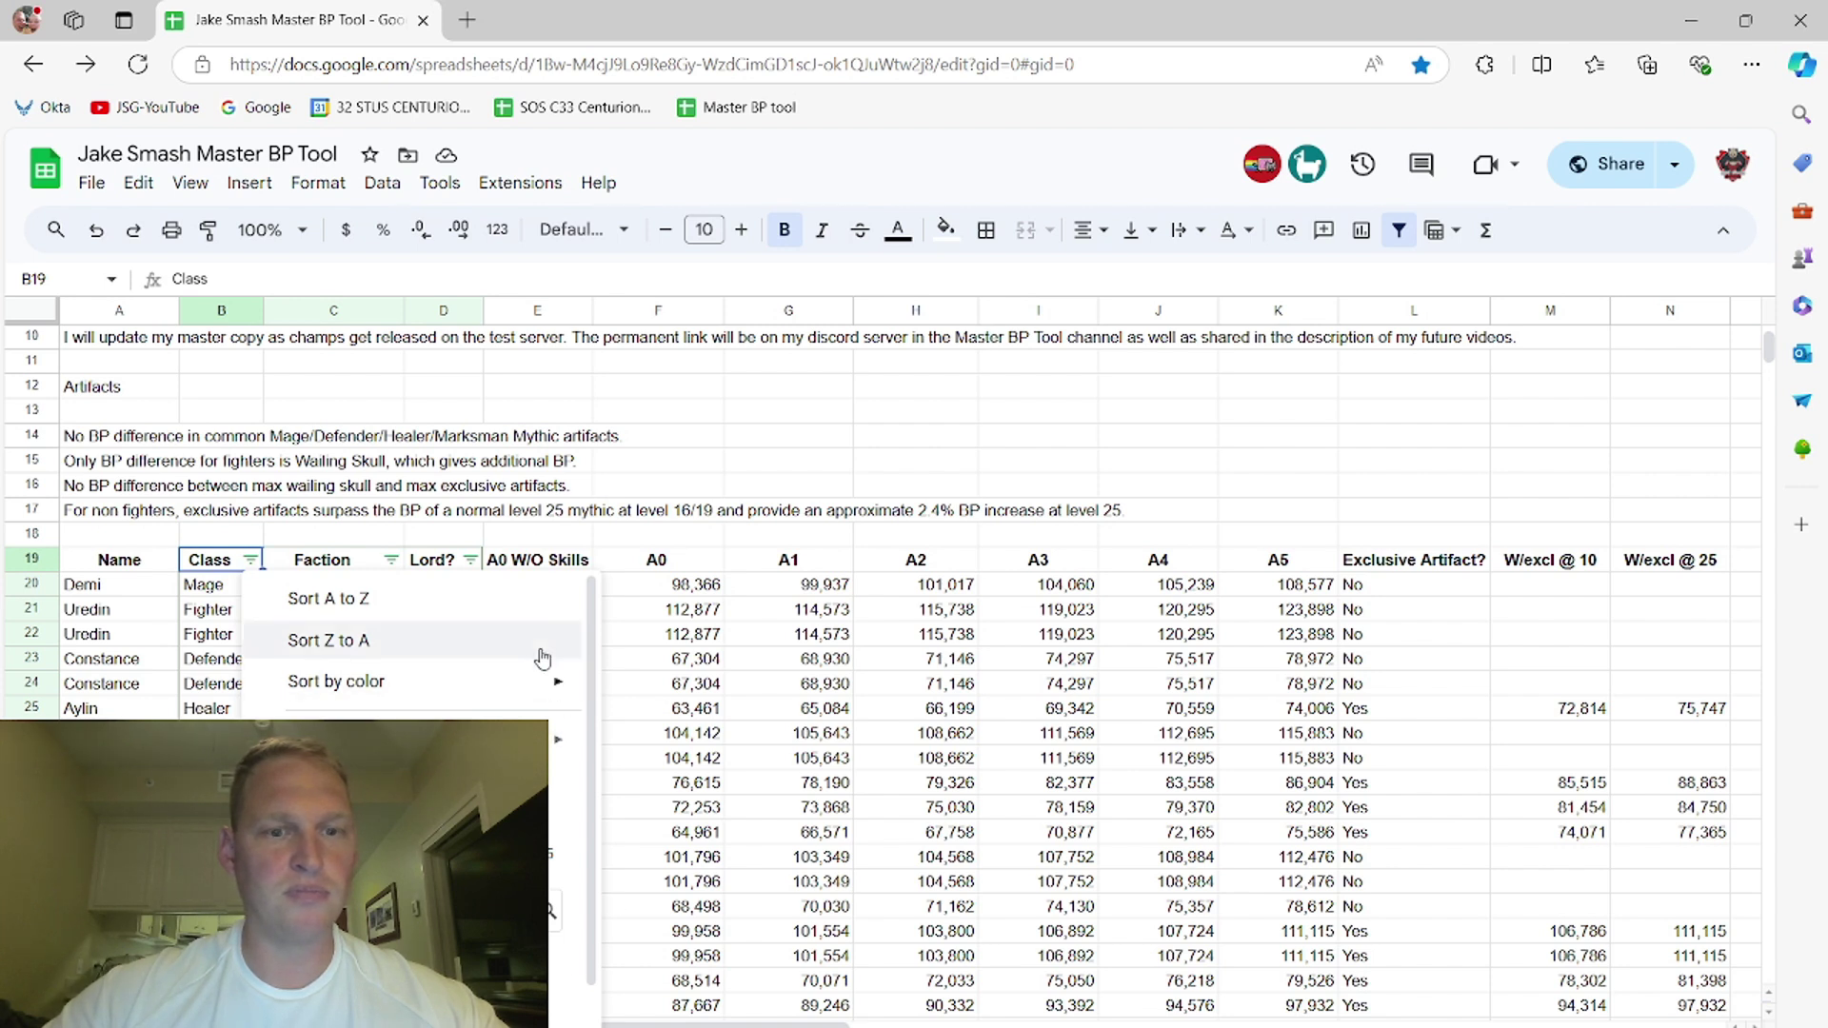
left_click(1731, 22)
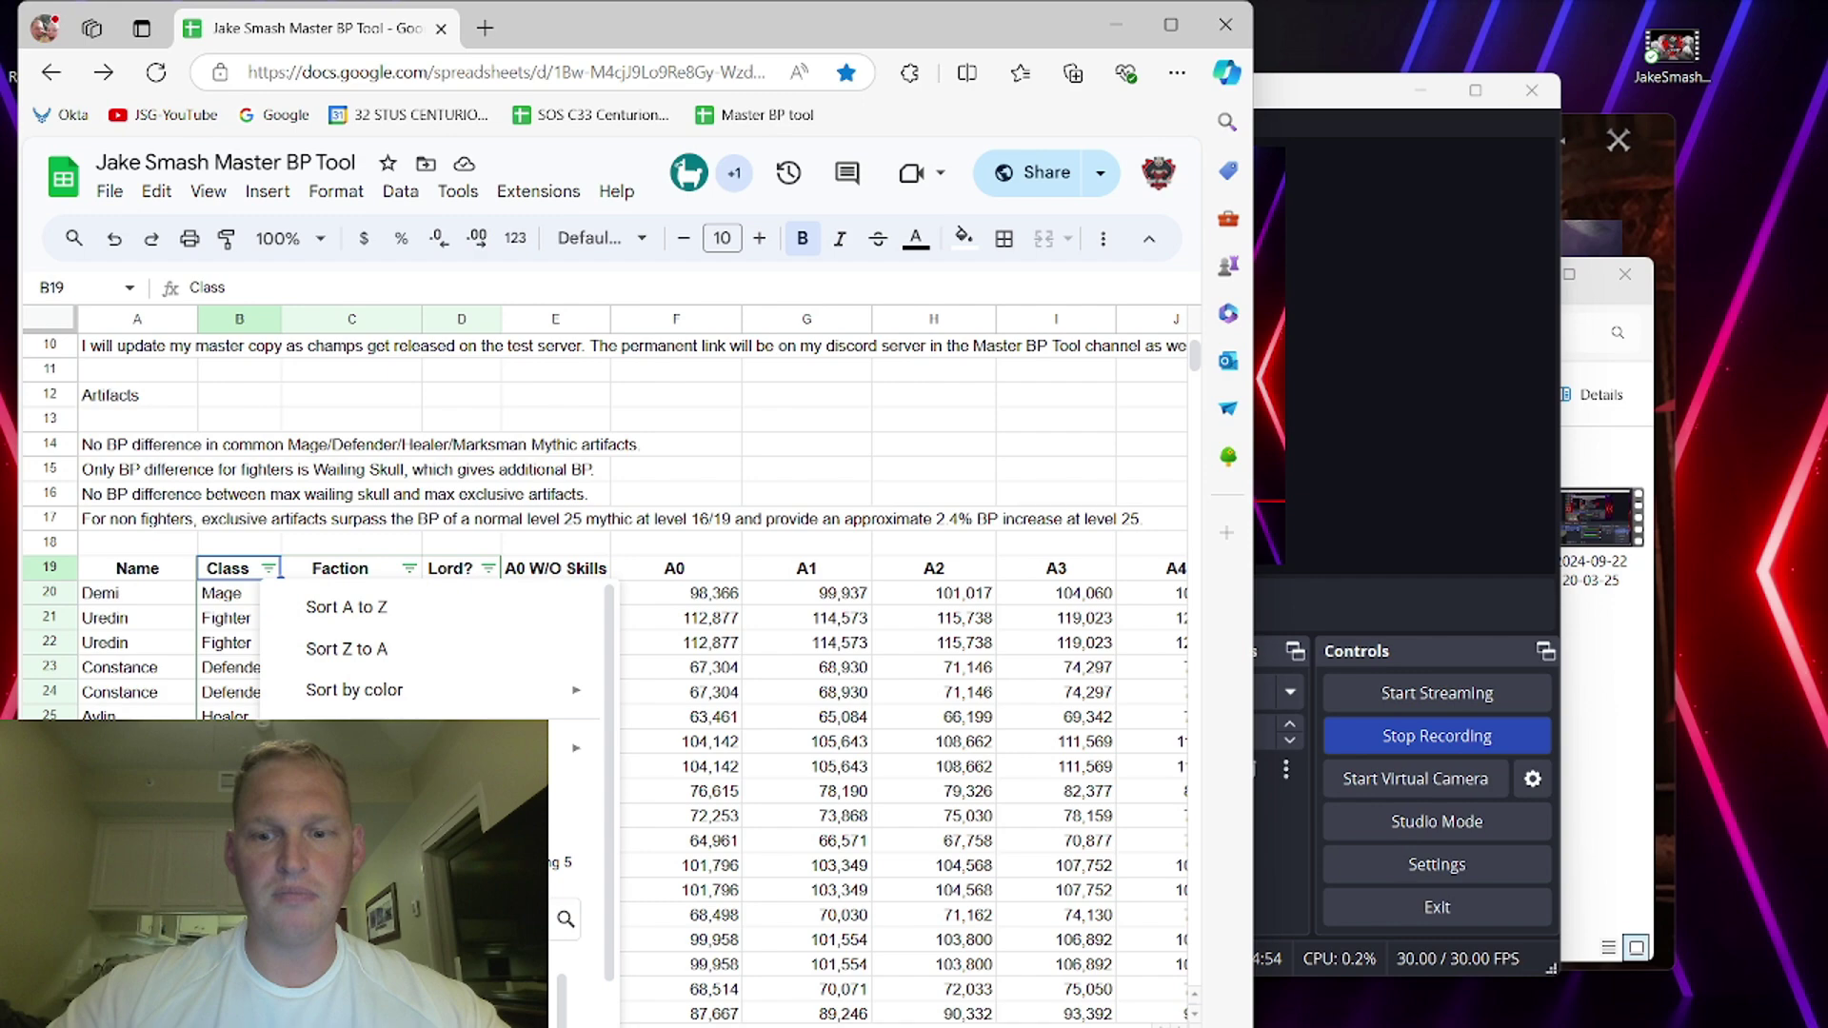
left_click(1170, 25)
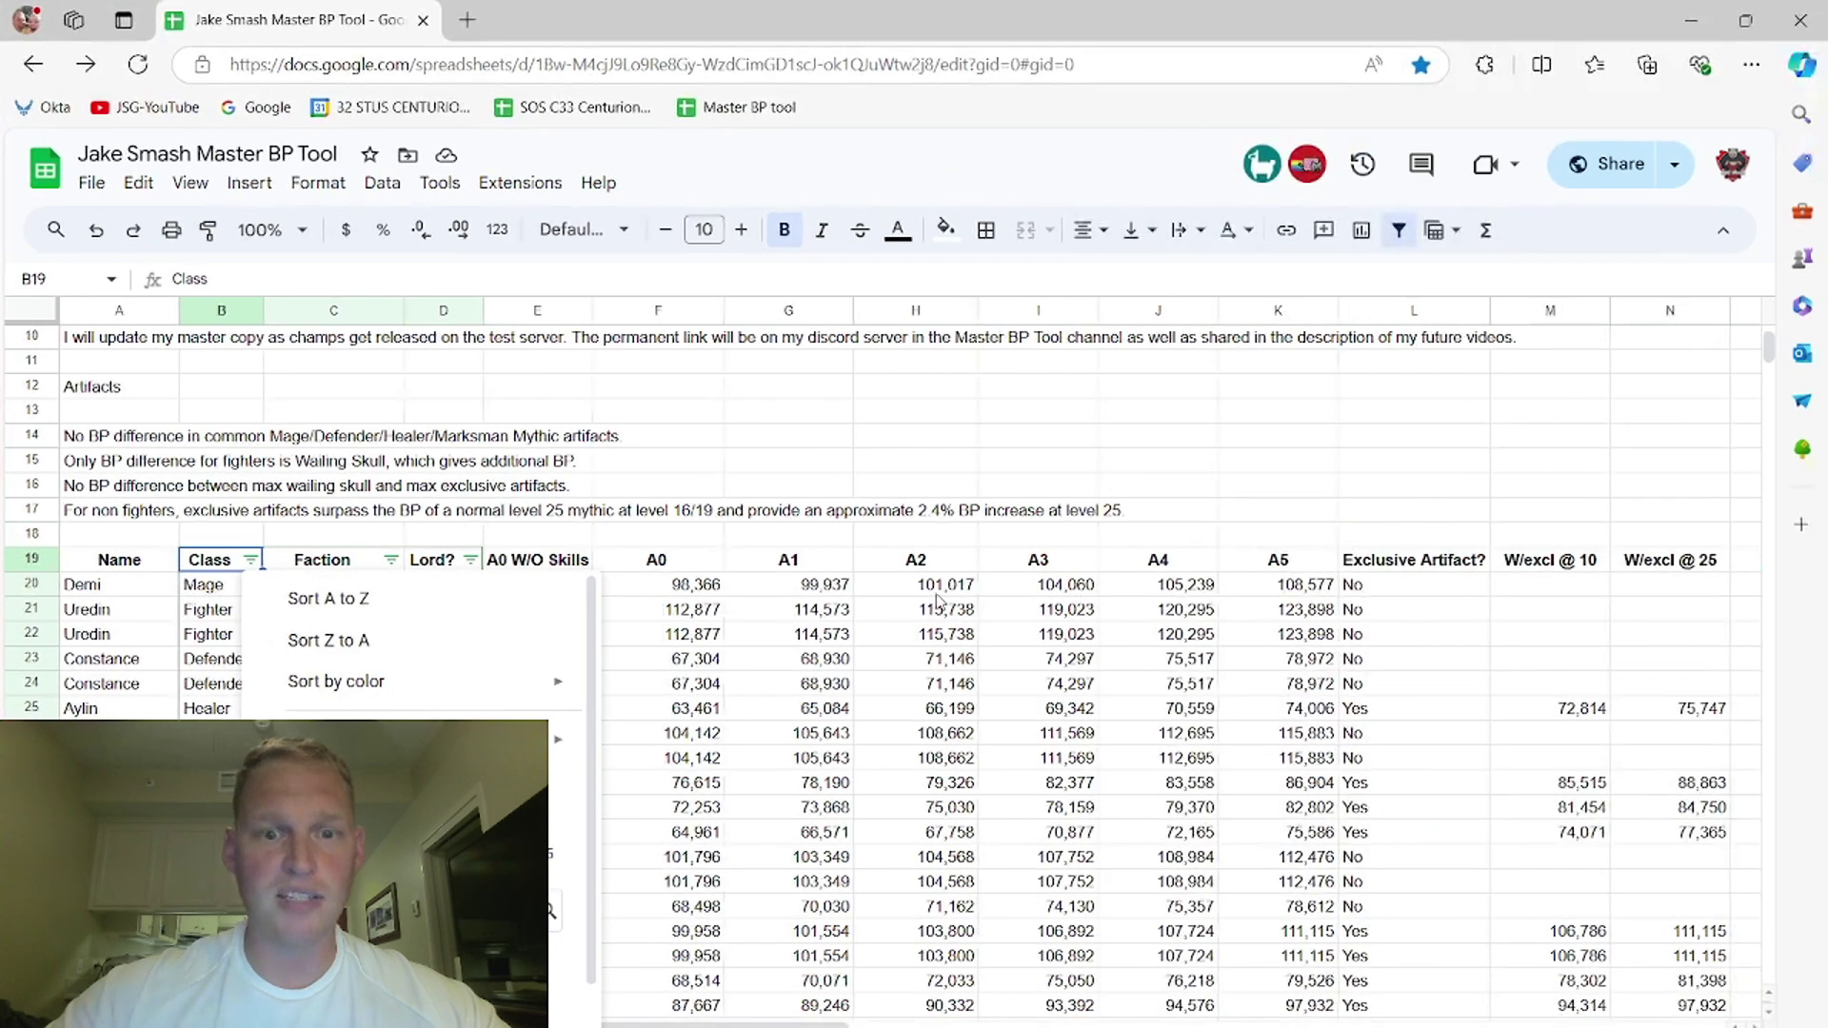
scroll(939, 600, "down", 4)
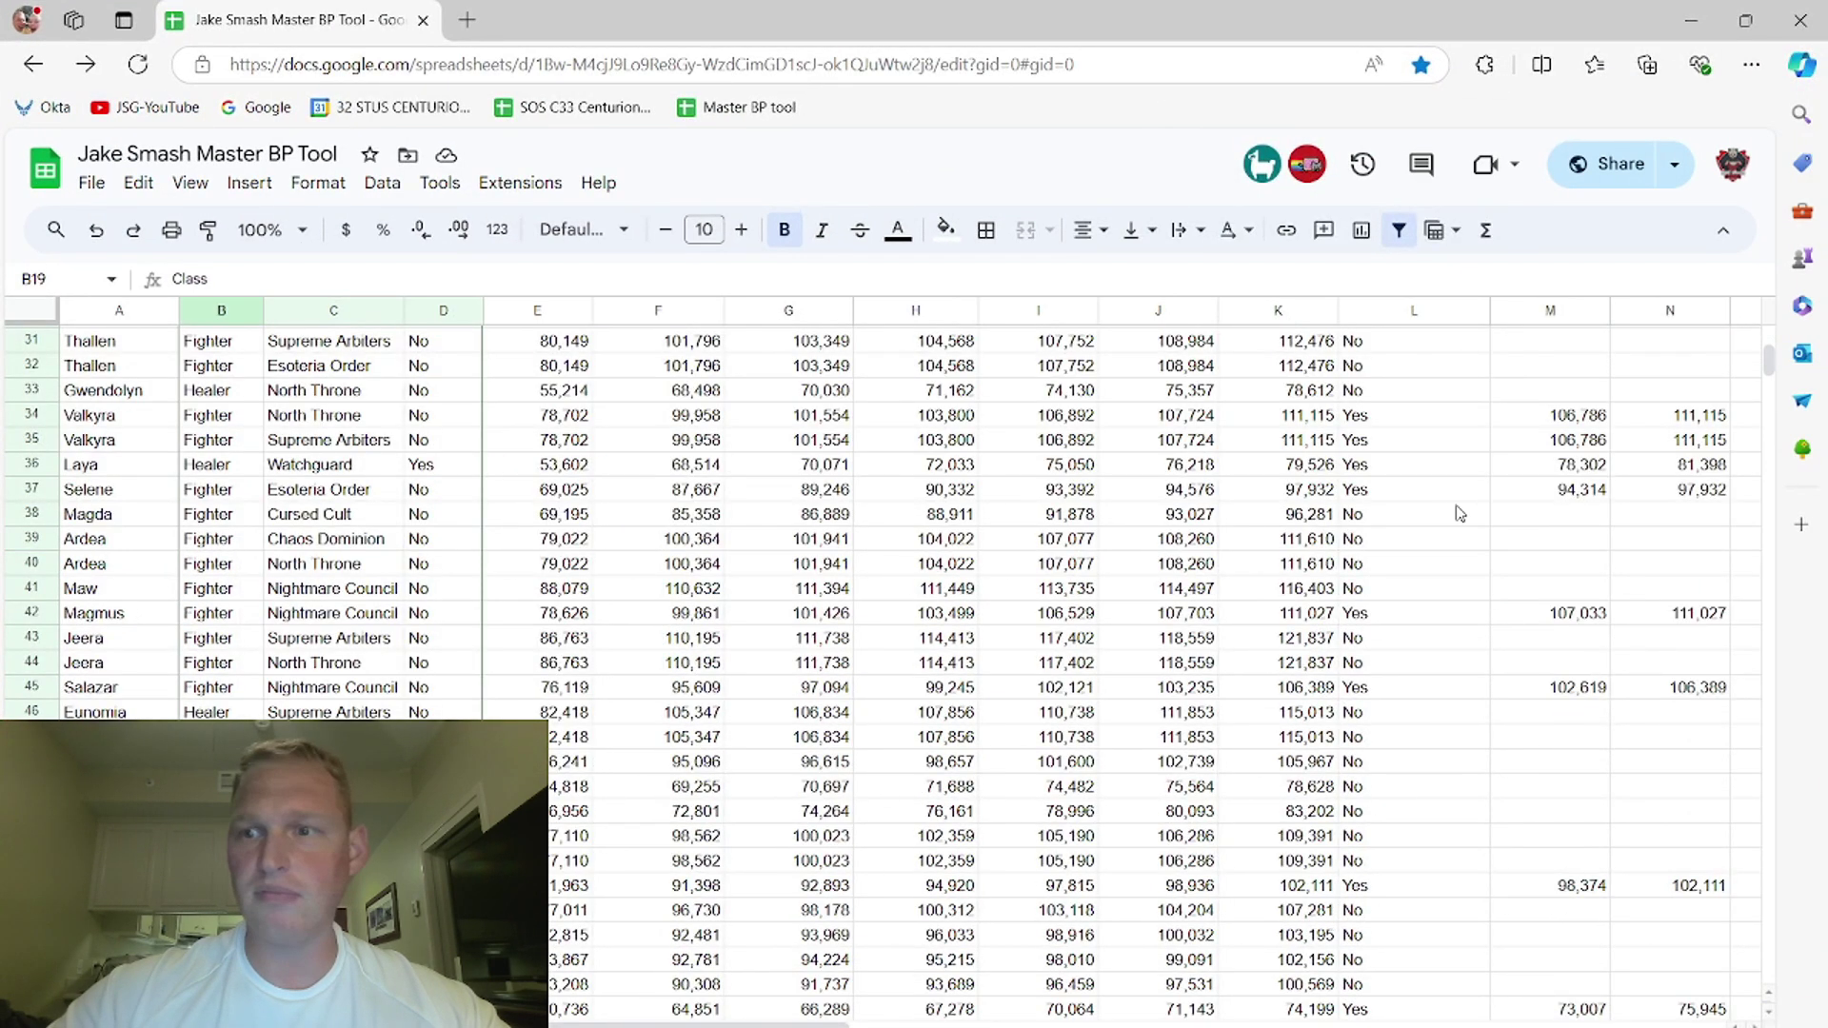
left_click_drag(1768, 374, 1769, 365)
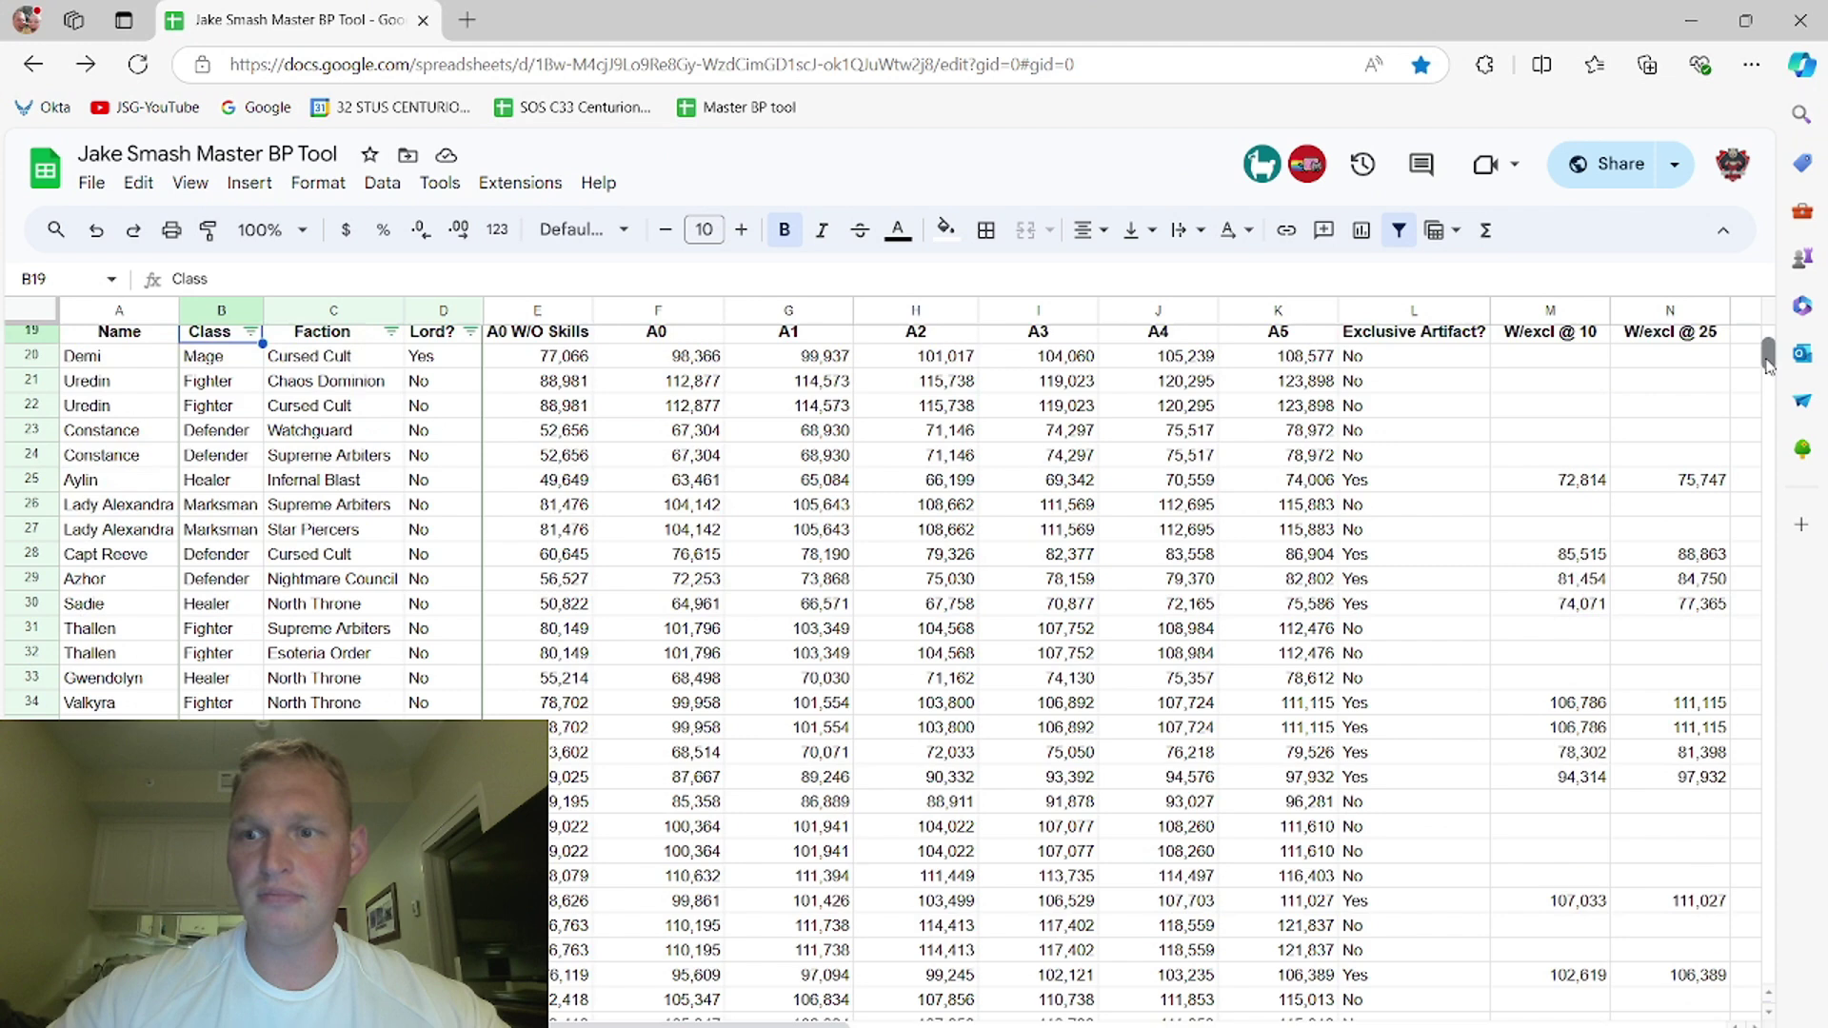
left_click(250, 332)
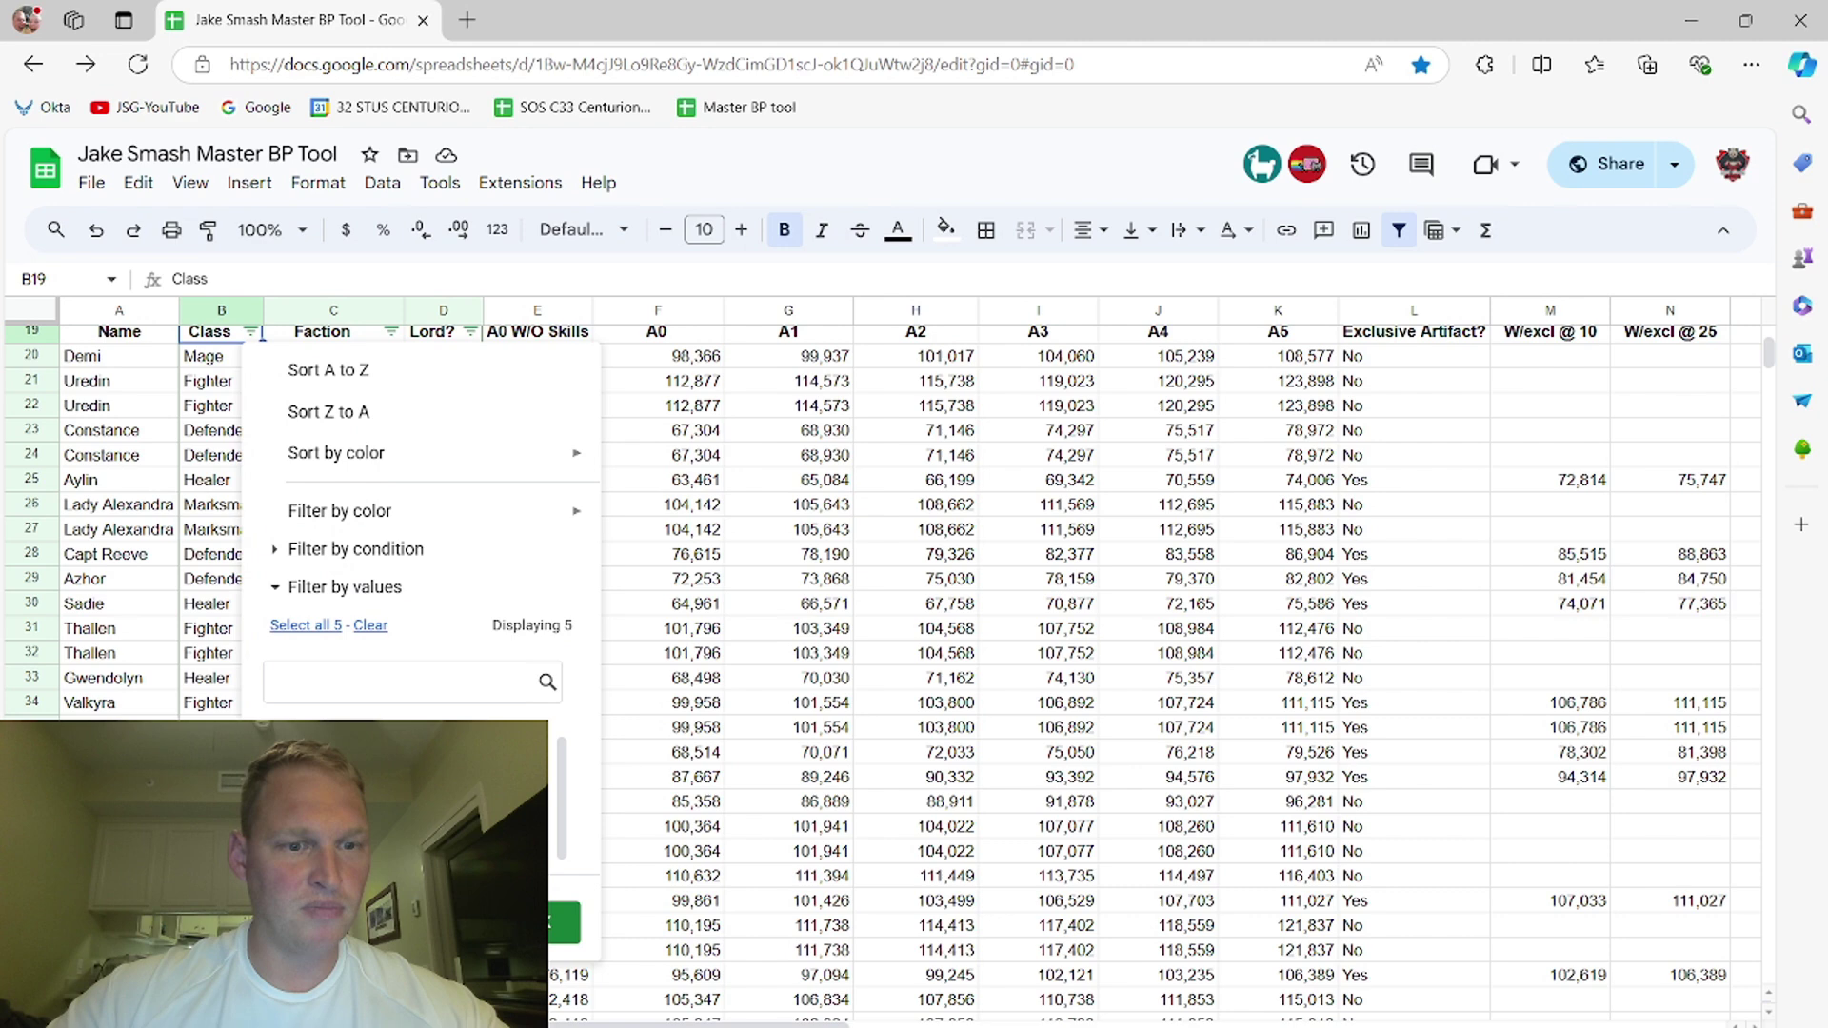
left_click(565, 925)
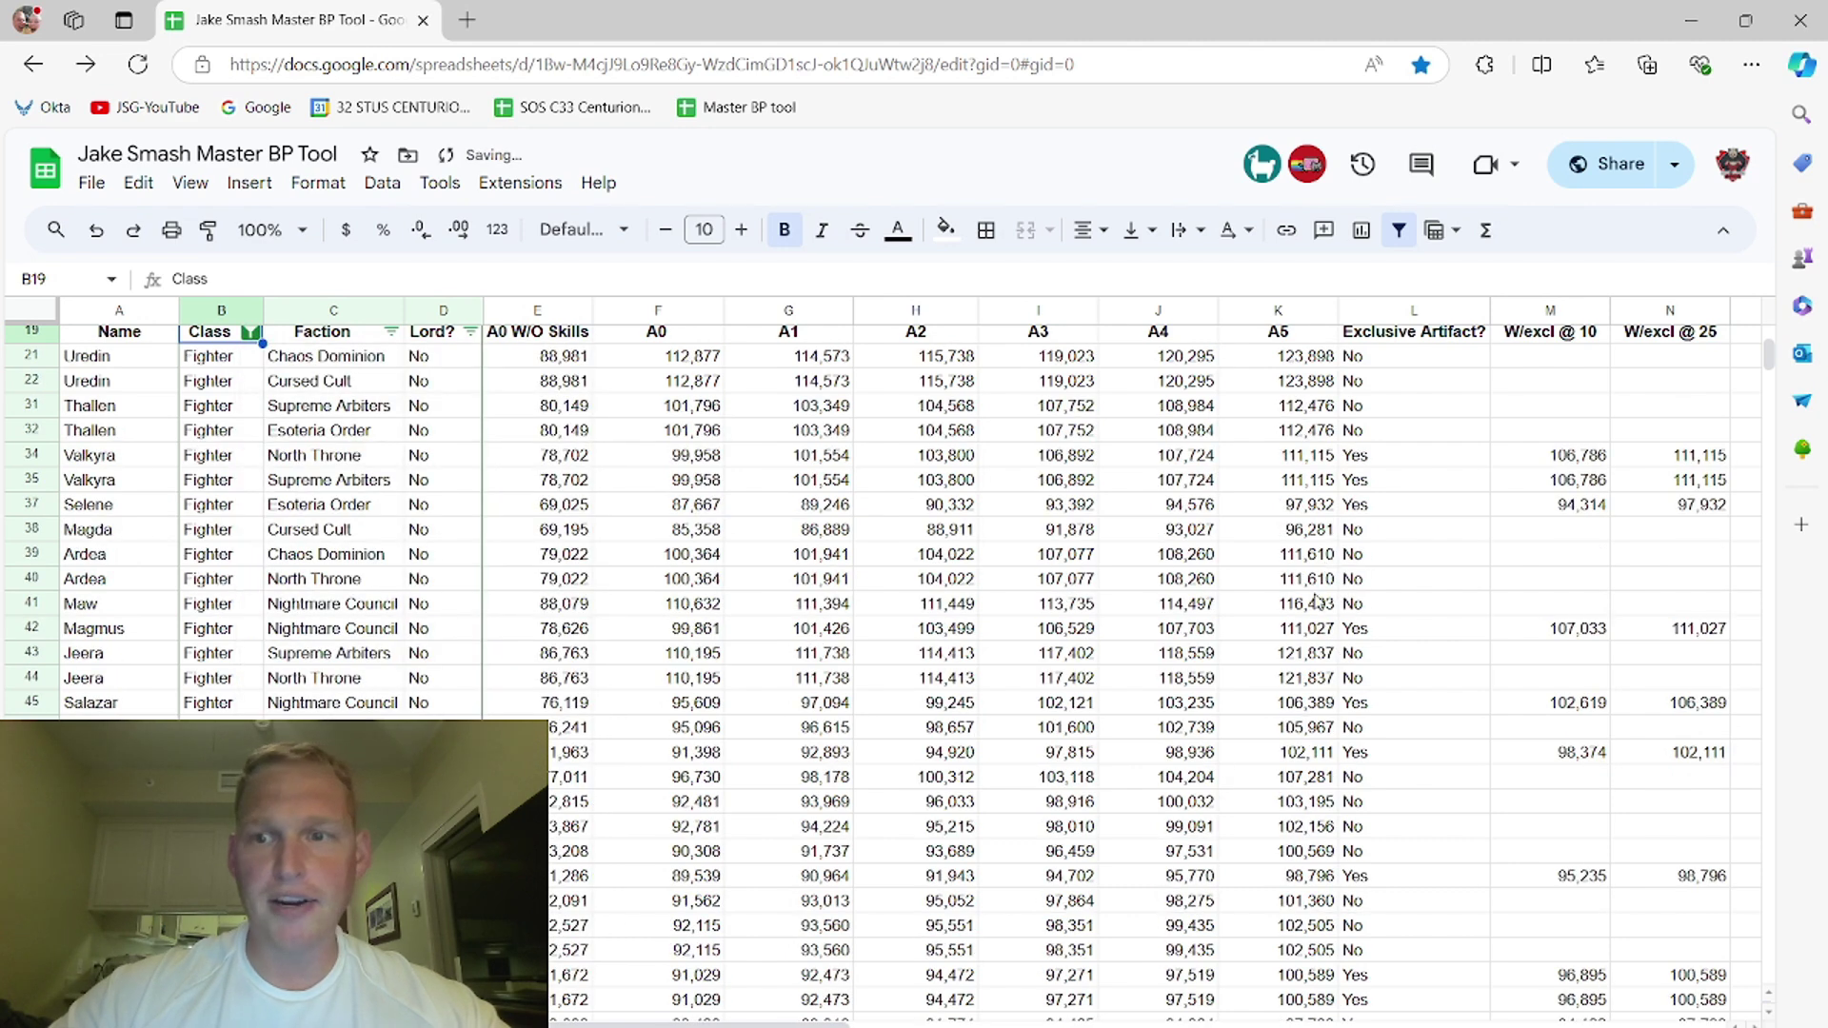
scroll(877, 1017, "right", 2)
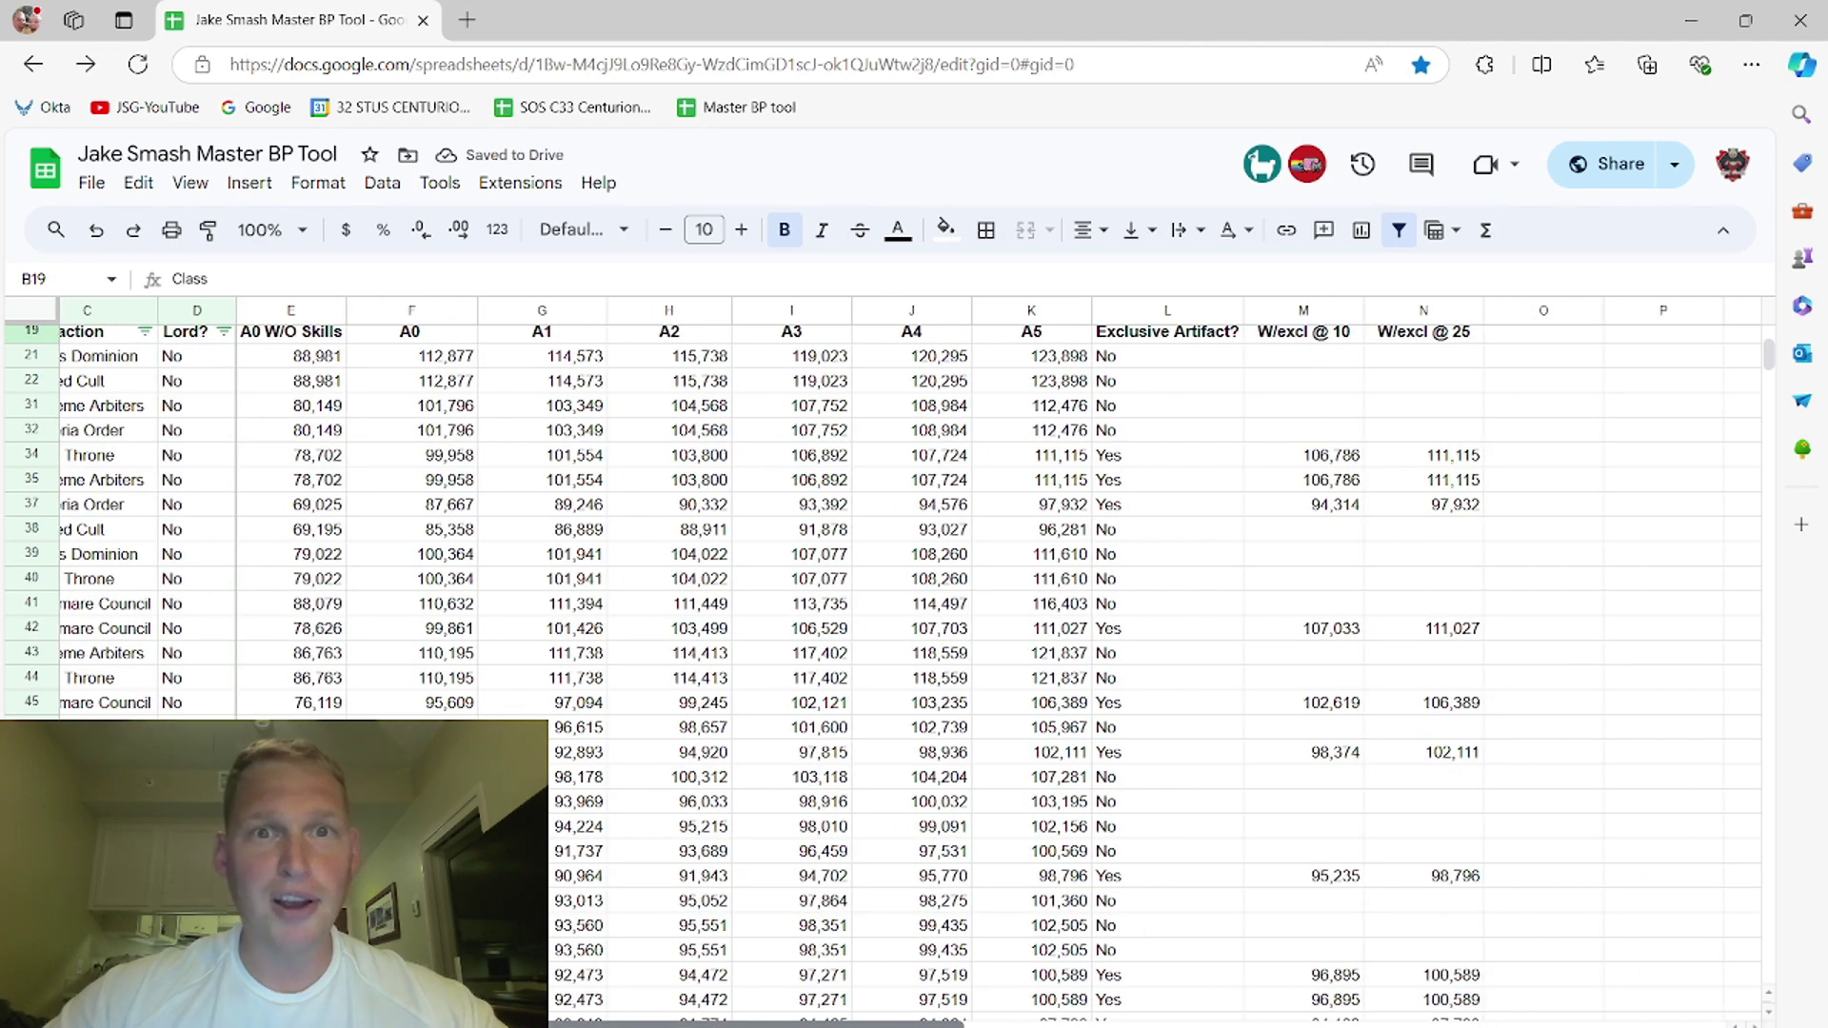
scroll(914, 658, "left", 1)
scroll(914, 658, "left", 2)
scroll(914, 657, "right", 3)
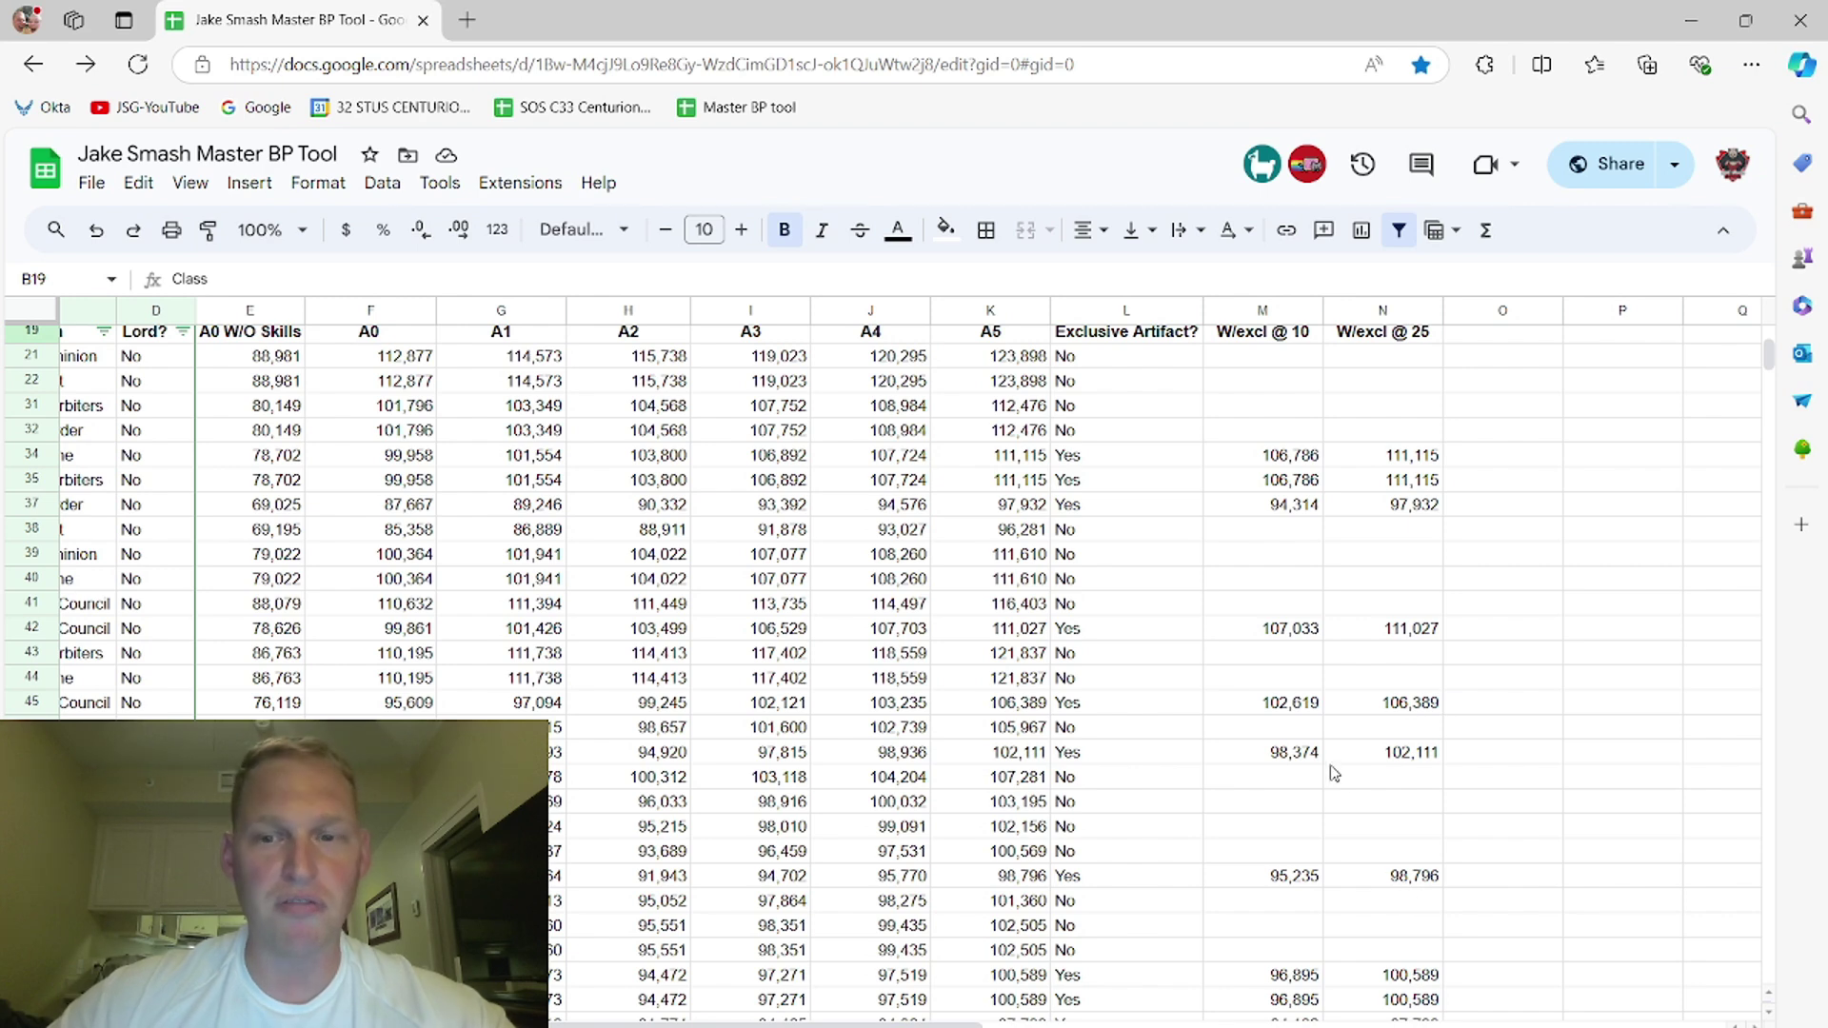
scroll(743, 986, "left", 3)
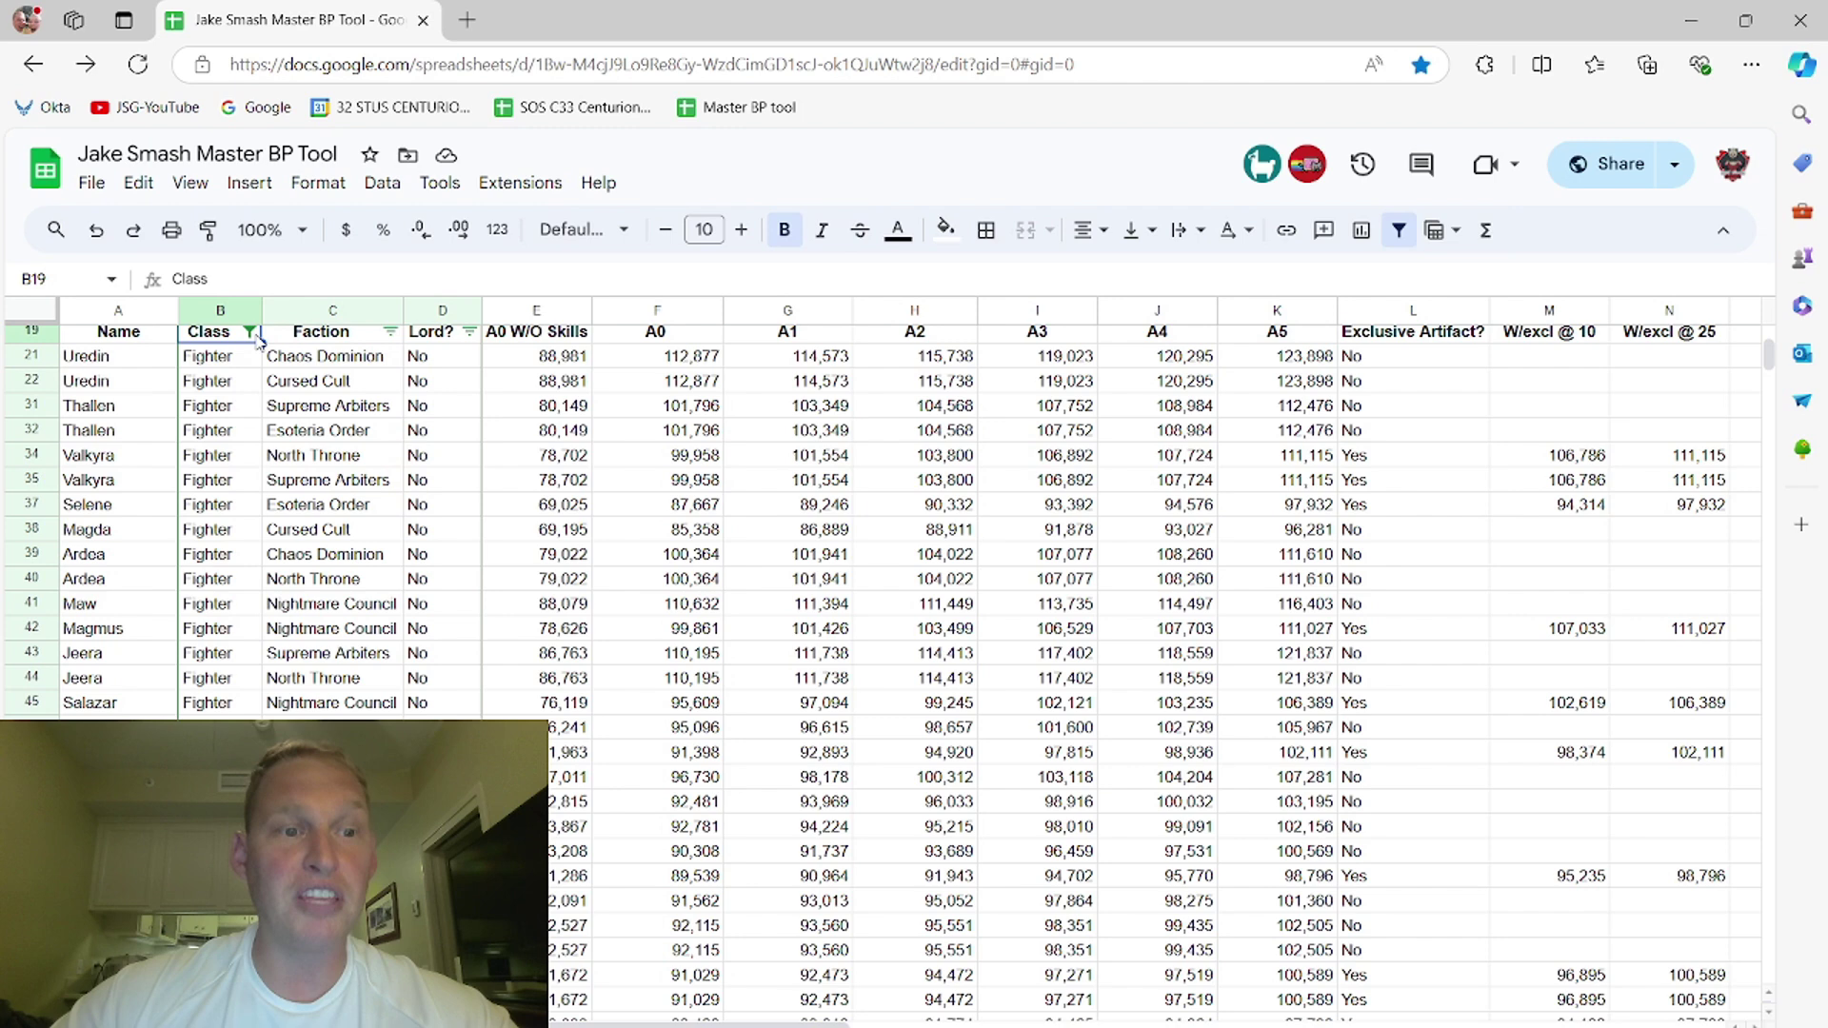
Step: Reopen the Class column's filter menu
left_click(249, 332)
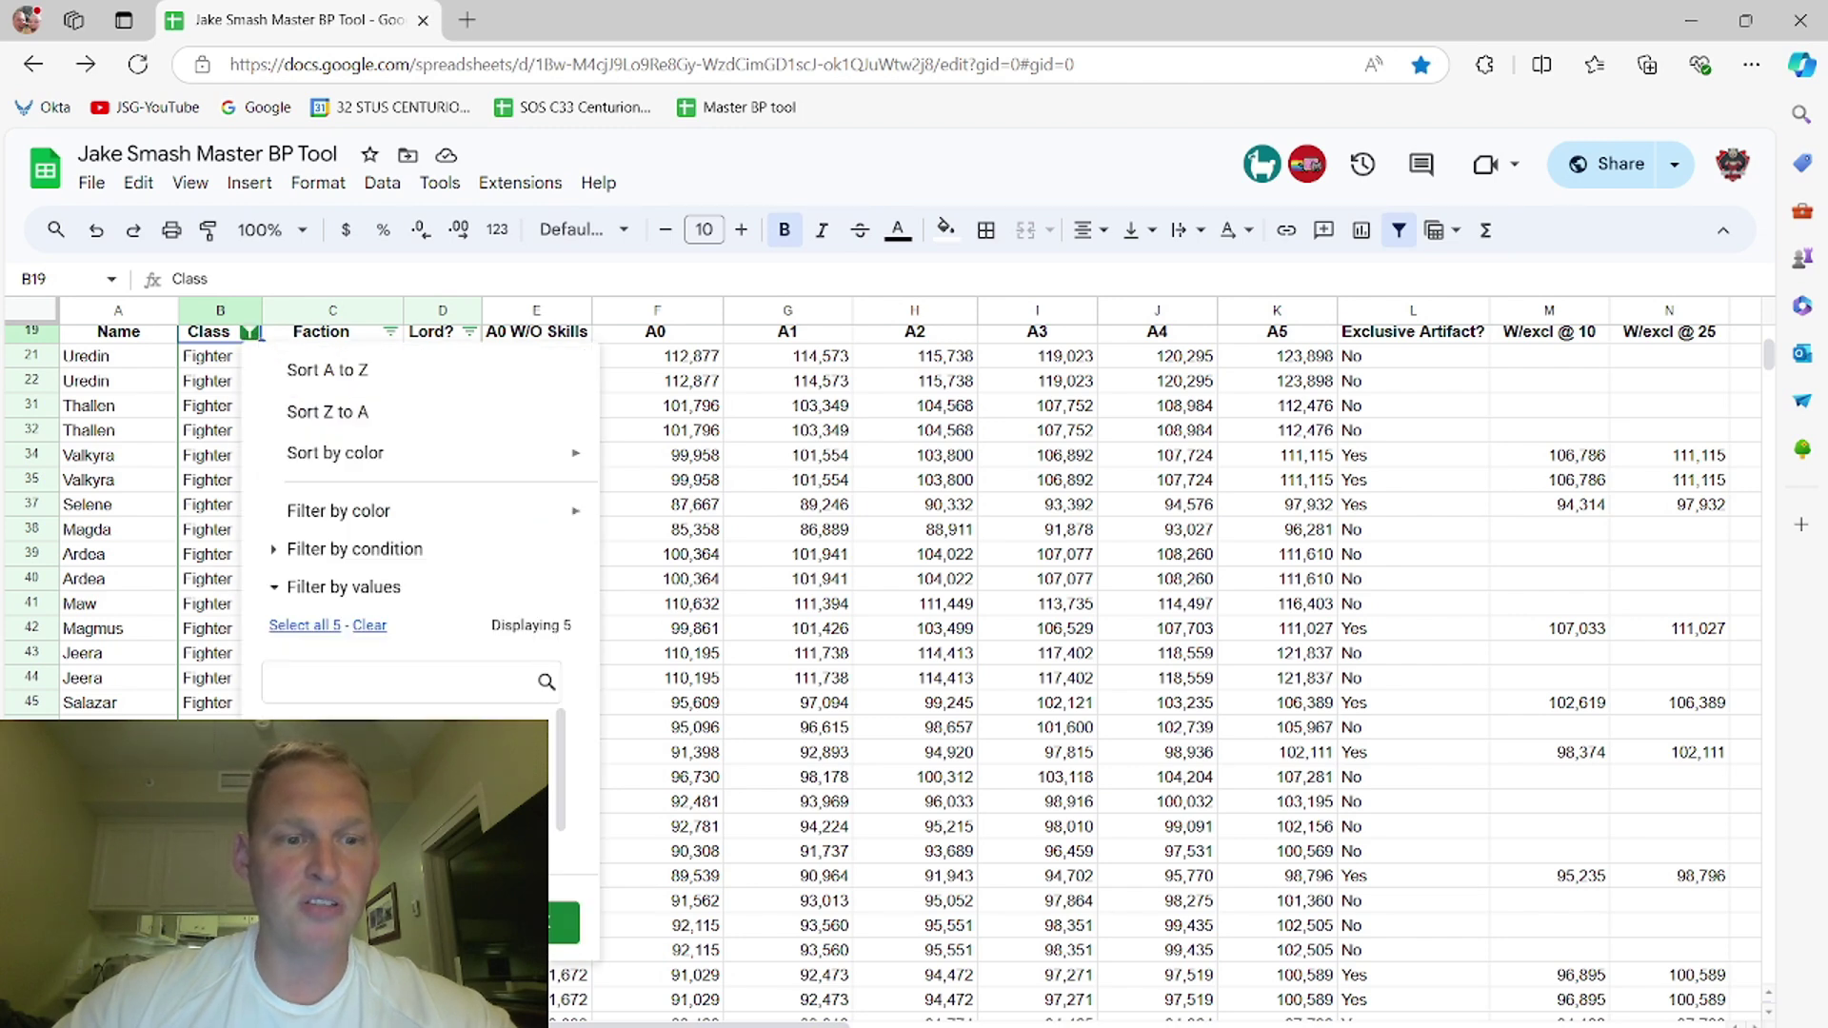
scroll(414, 785, "down", 2)
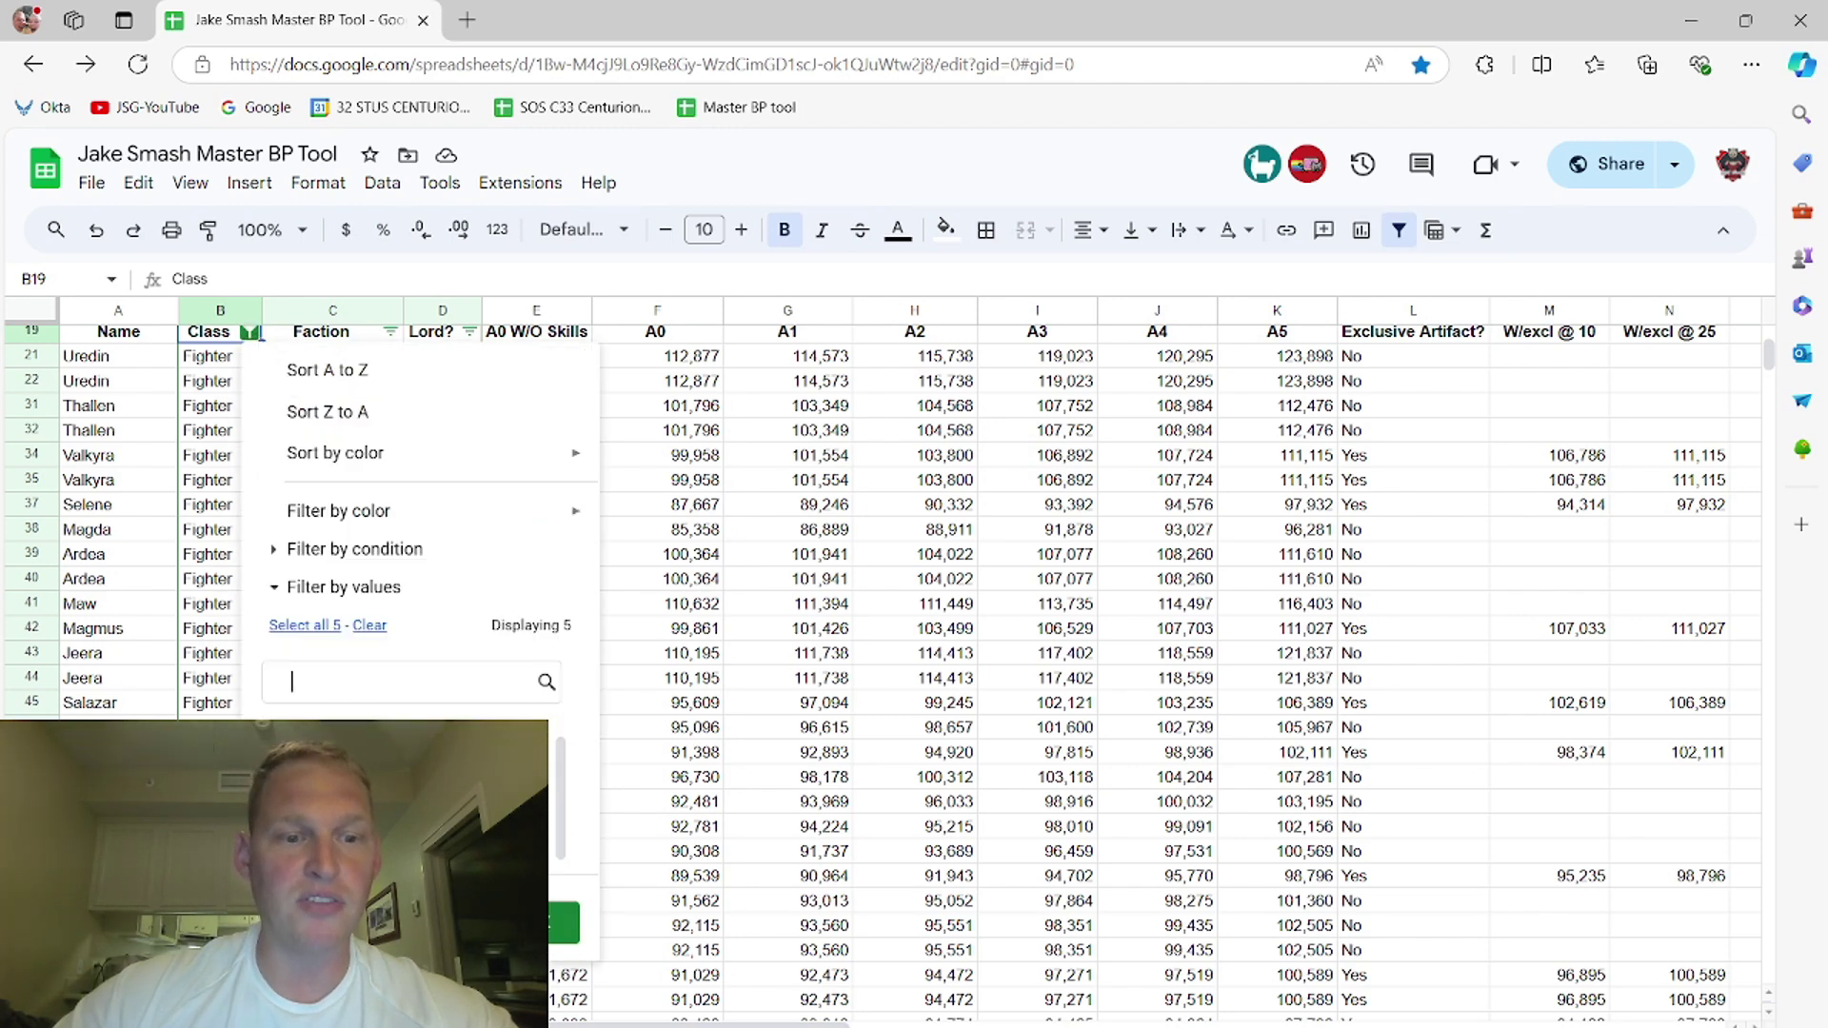
Step: Swap the Class filter from Fighter to the other classes, then check Aylin's A5 value 74,006
left_click(564, 924)
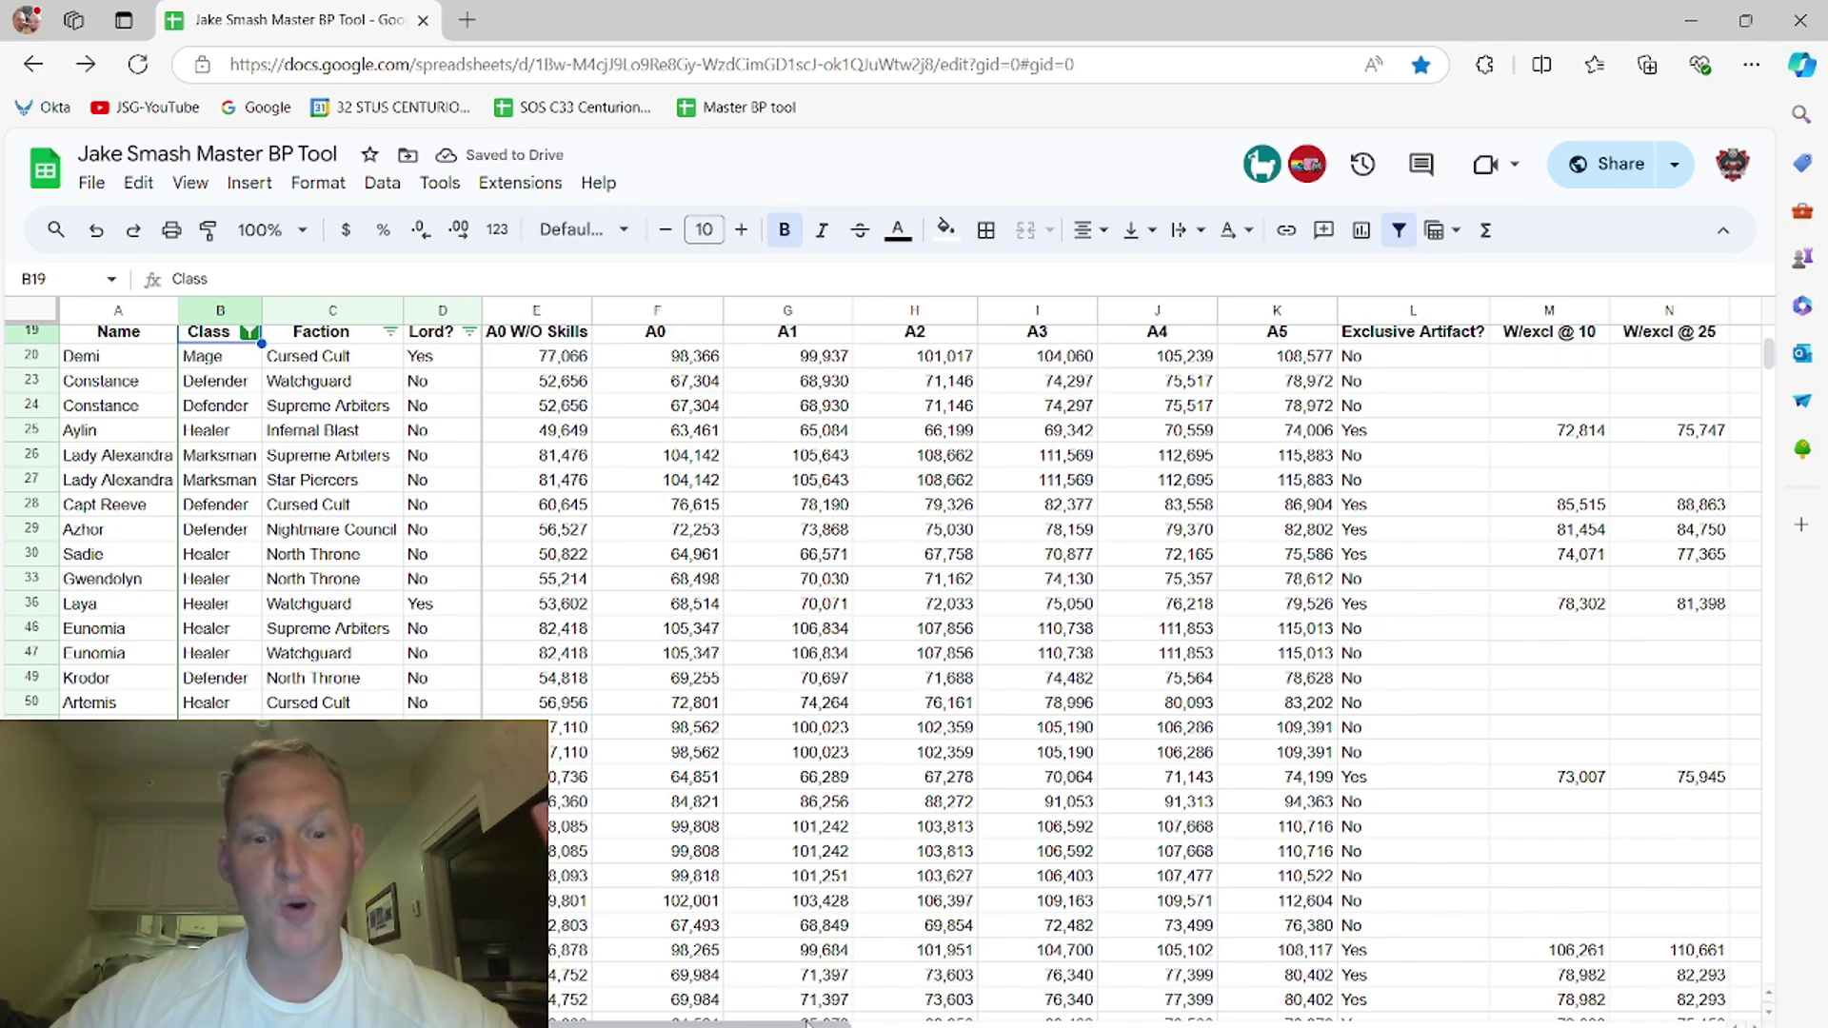
left_click_drag(871, 1023, 976, 1022)
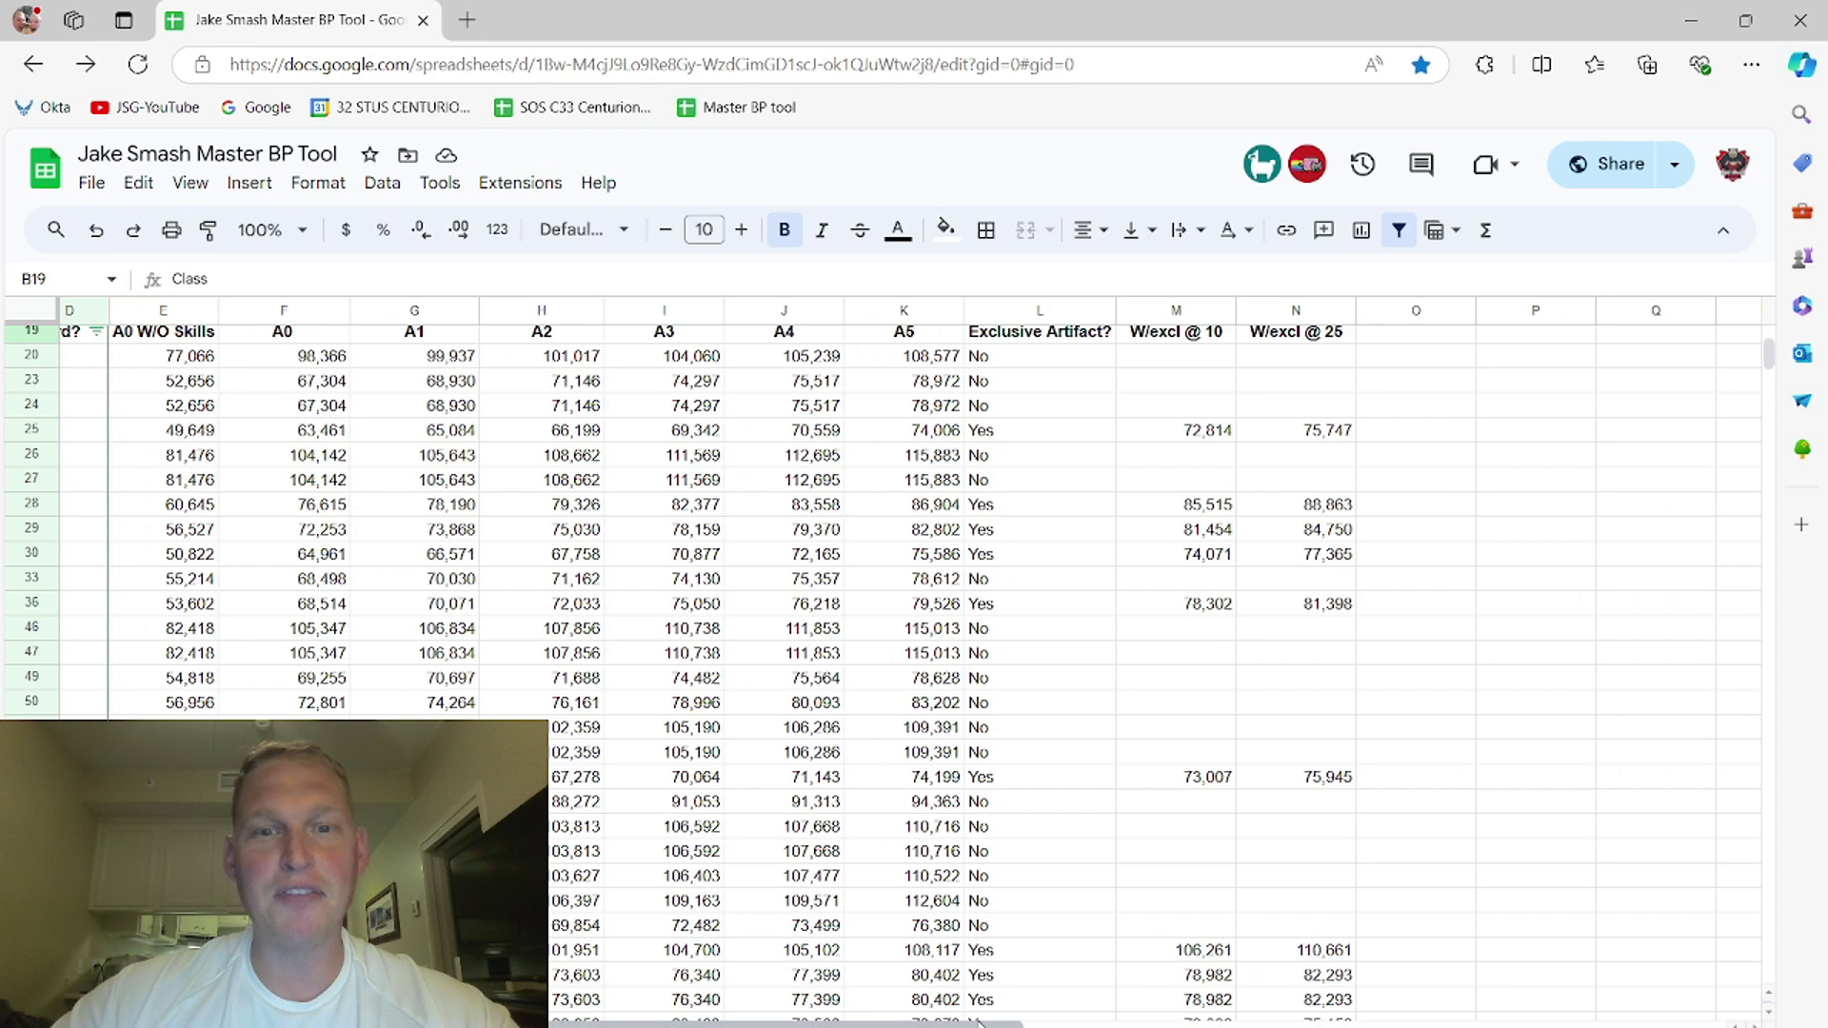
left_click(1009, 435)
left_click(933, 431)
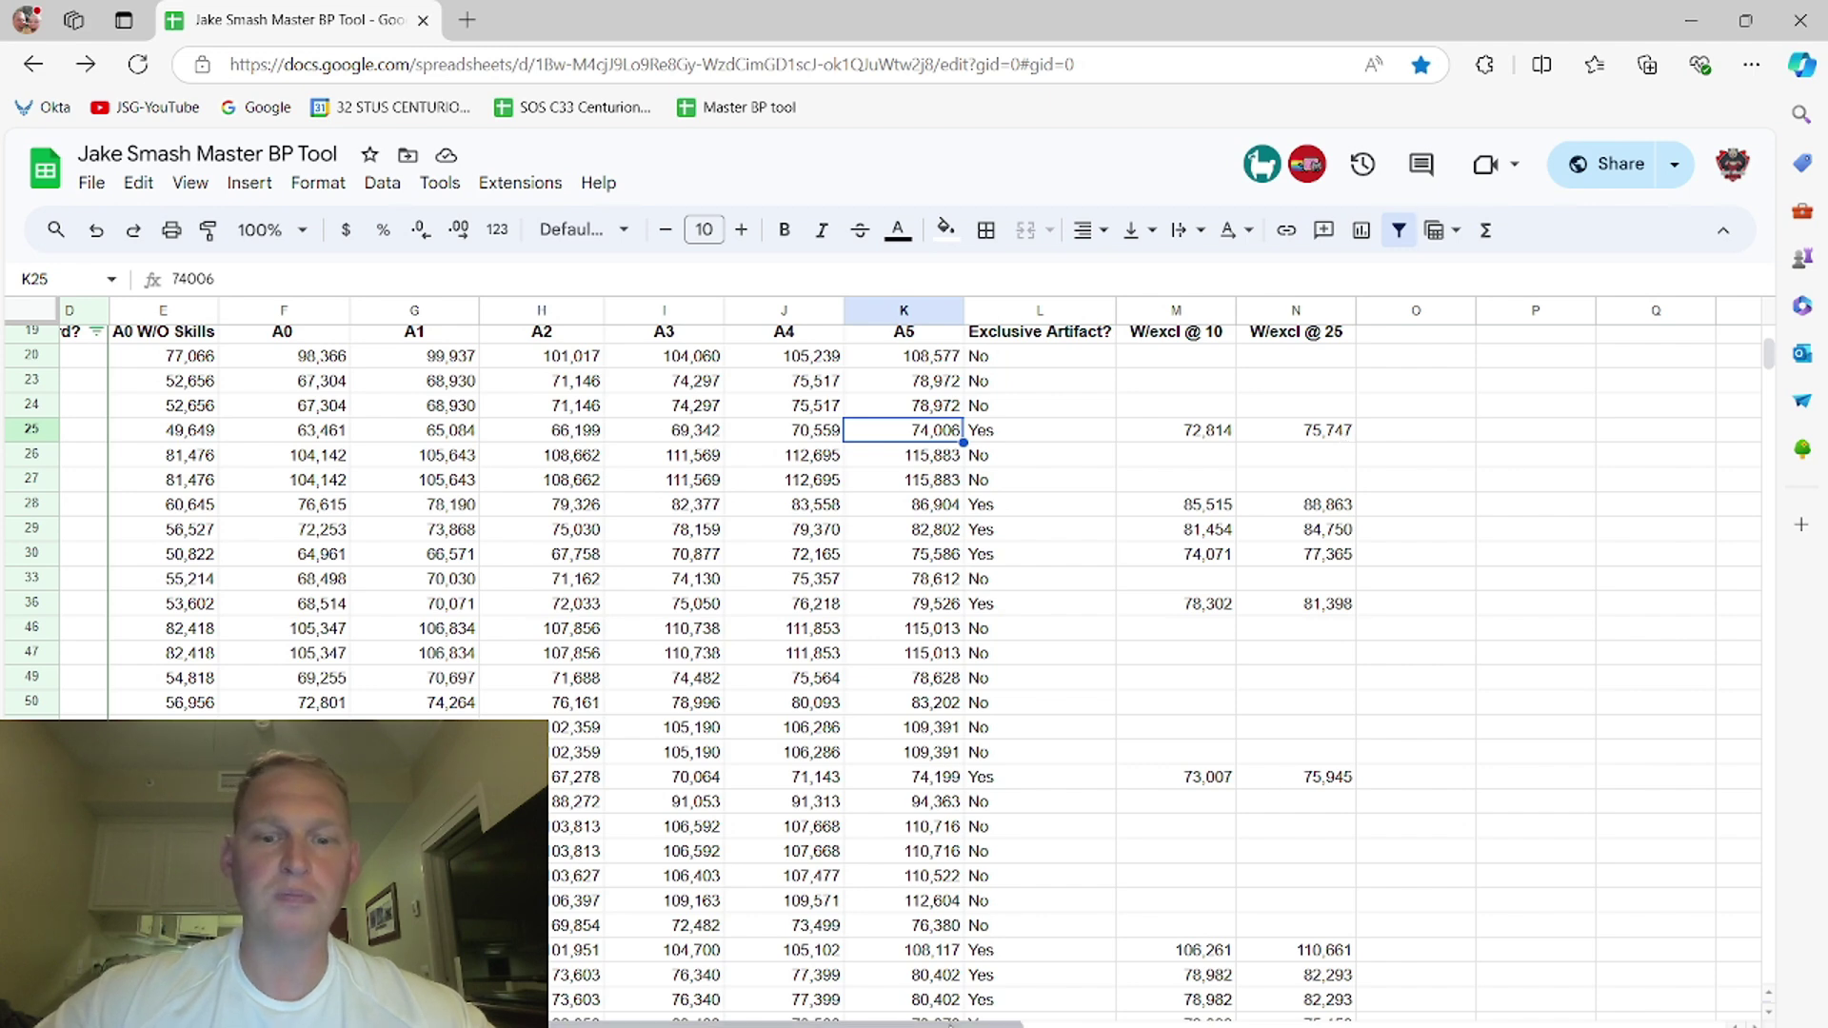
left_click_drag(857, 1023, 683, 1023)
scroll(663, 827, "up", 6)
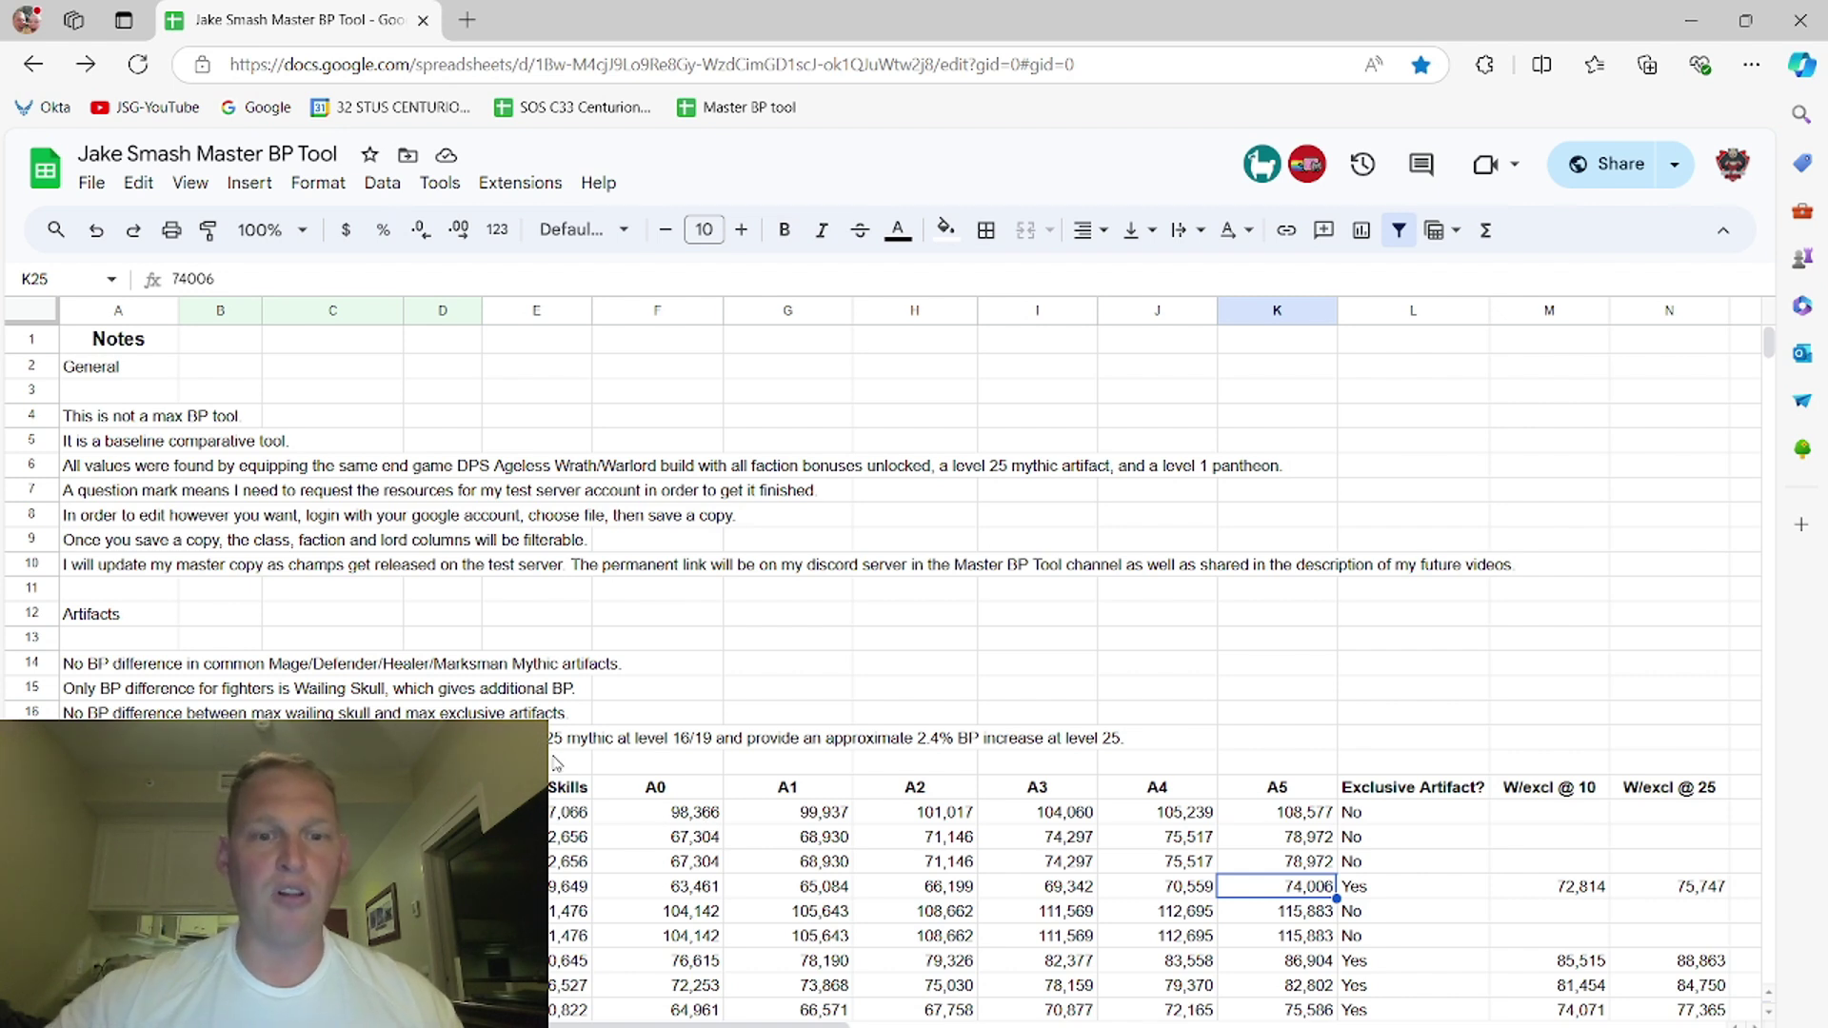
left_click(695, 742)
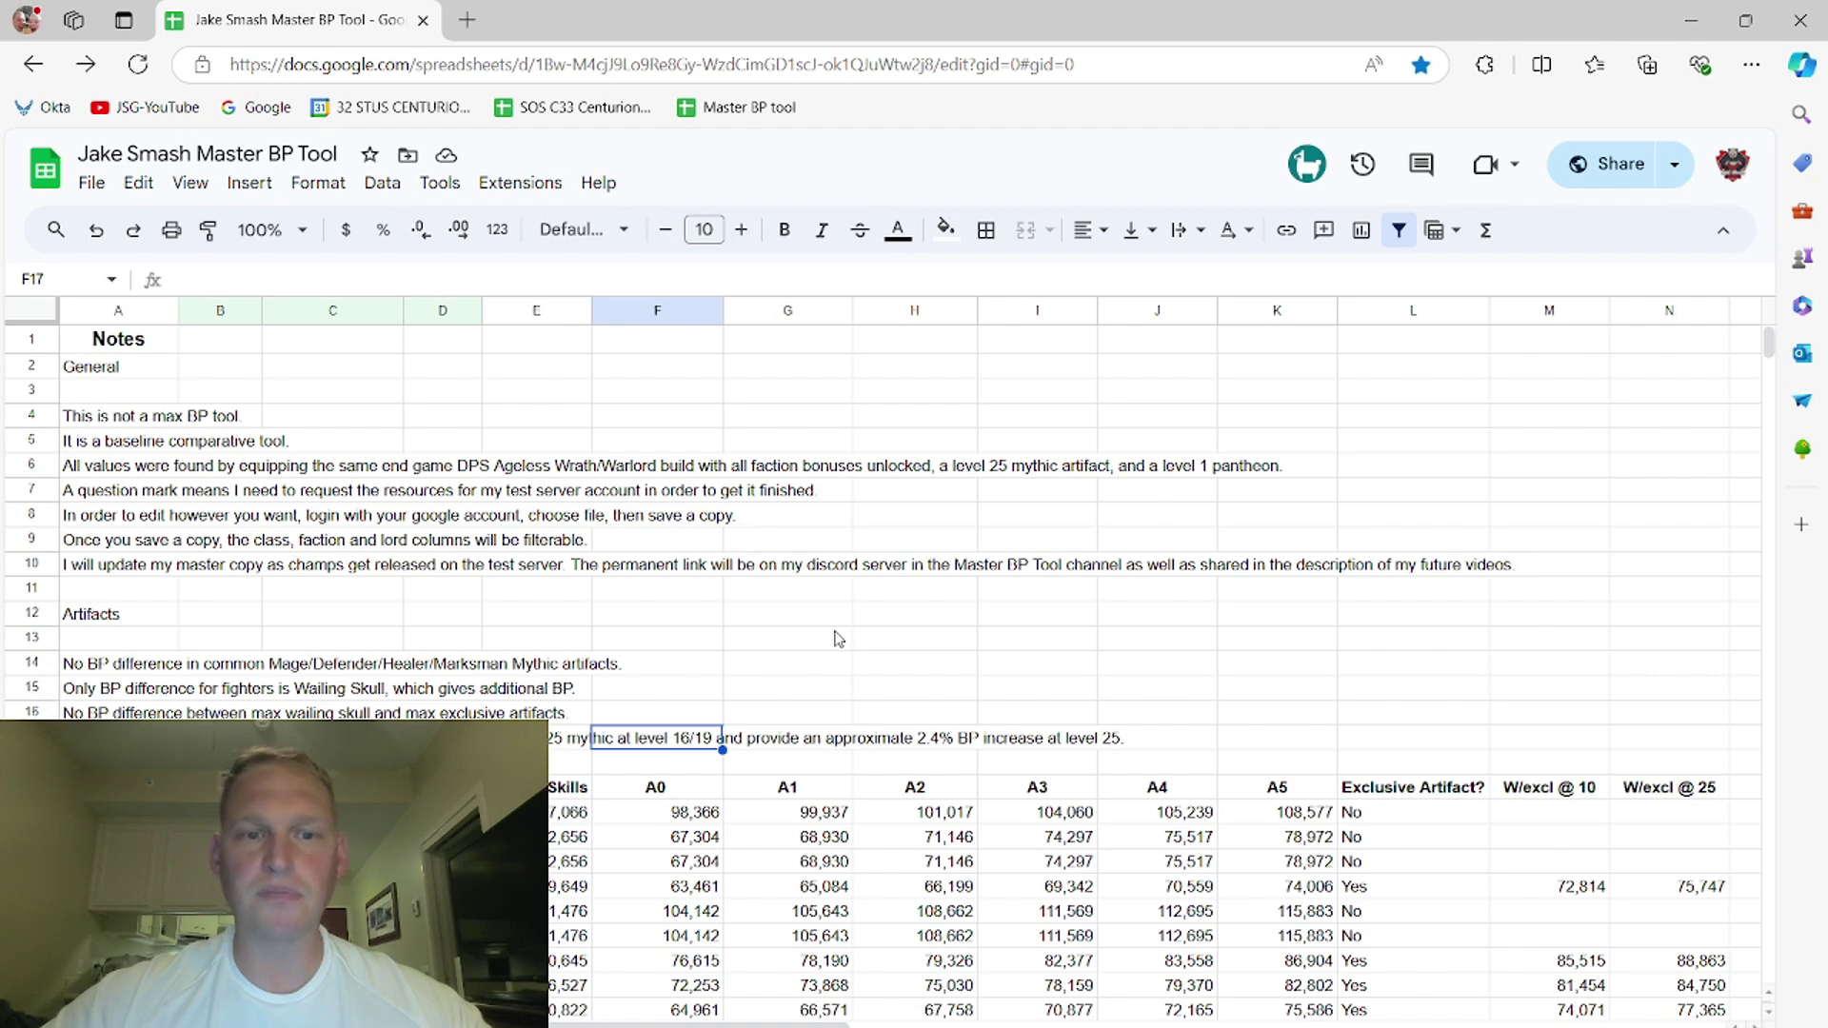
left_click(1200, 617)
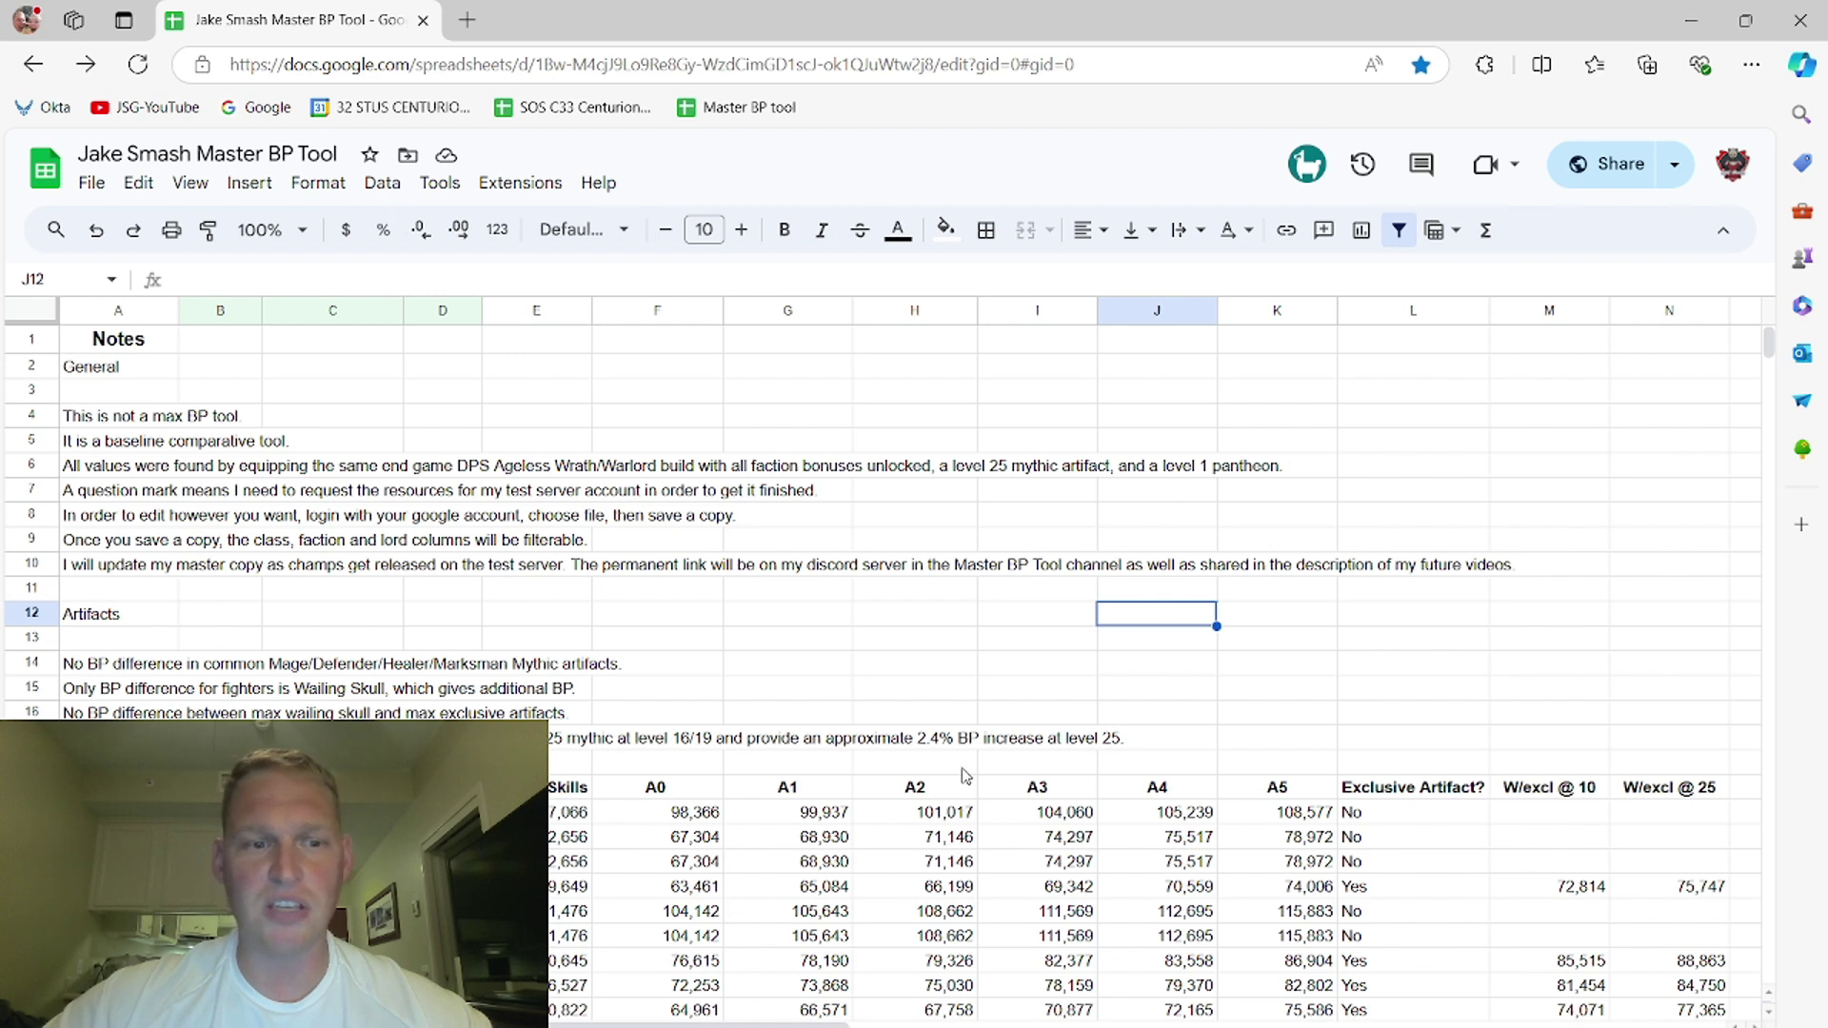
left_click(967, 689)
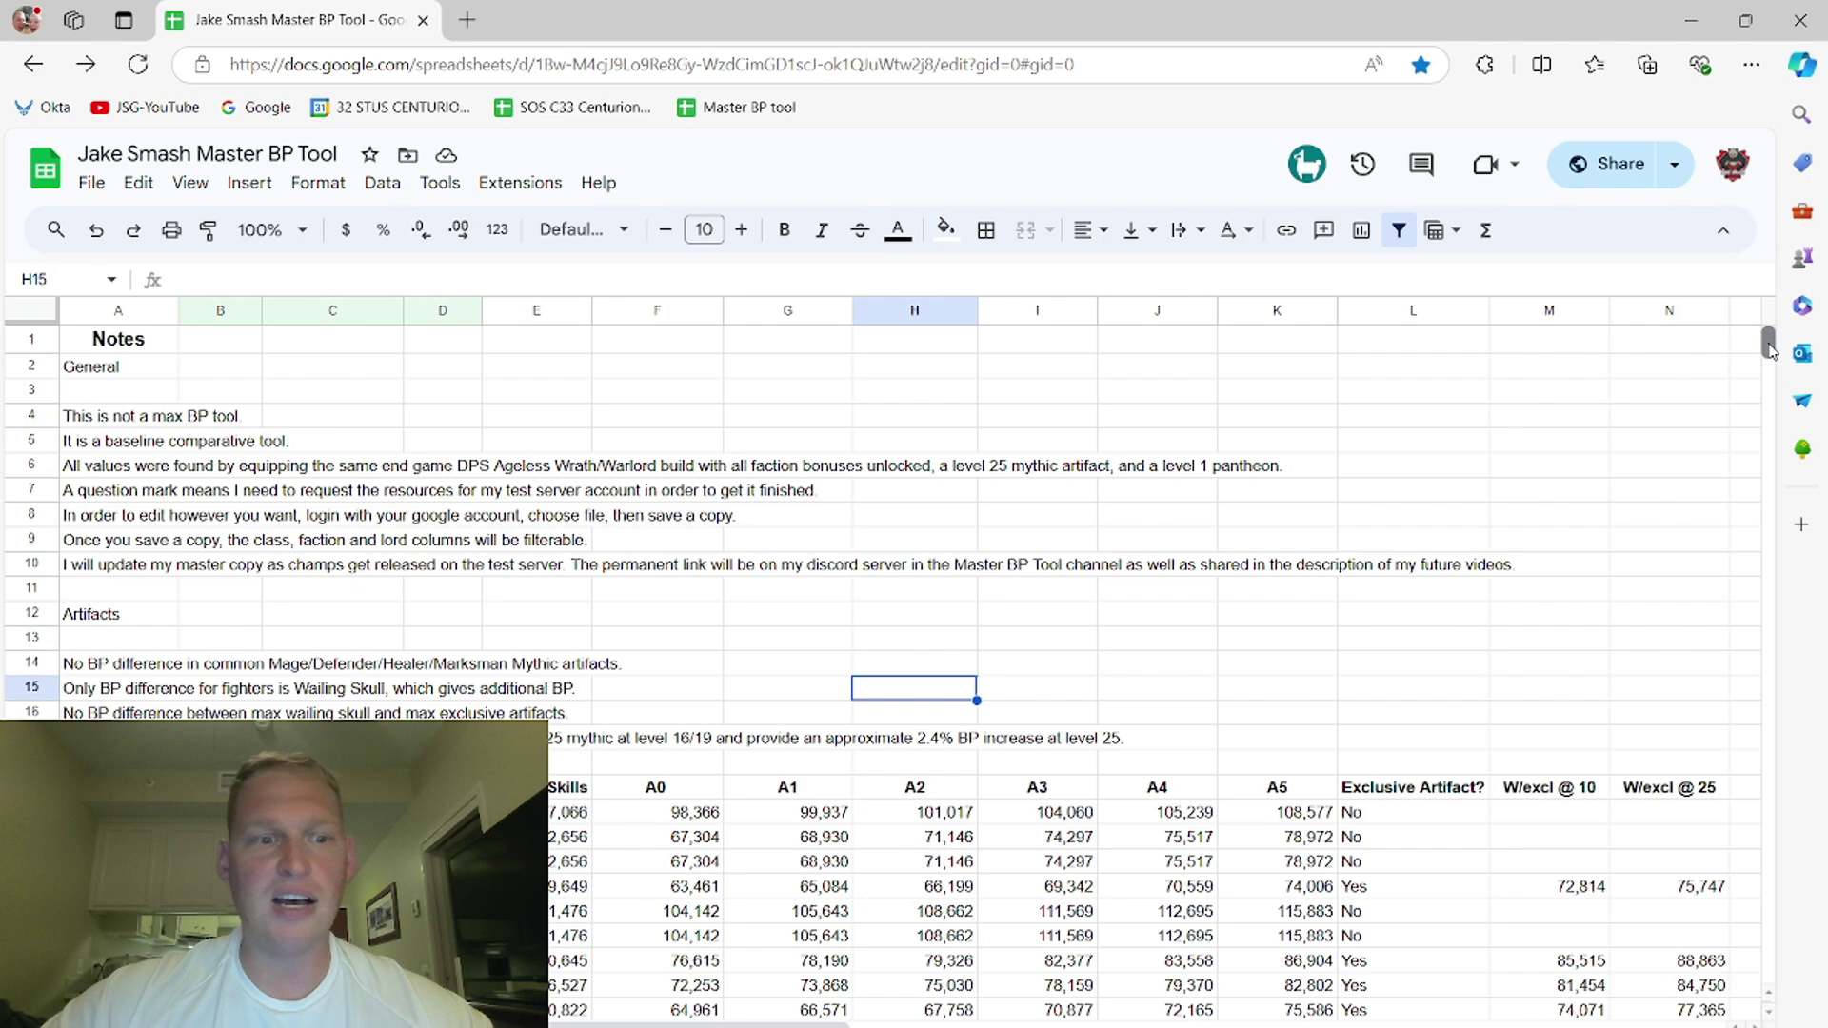
left_click_drag(1768, 349, 1771, 352)
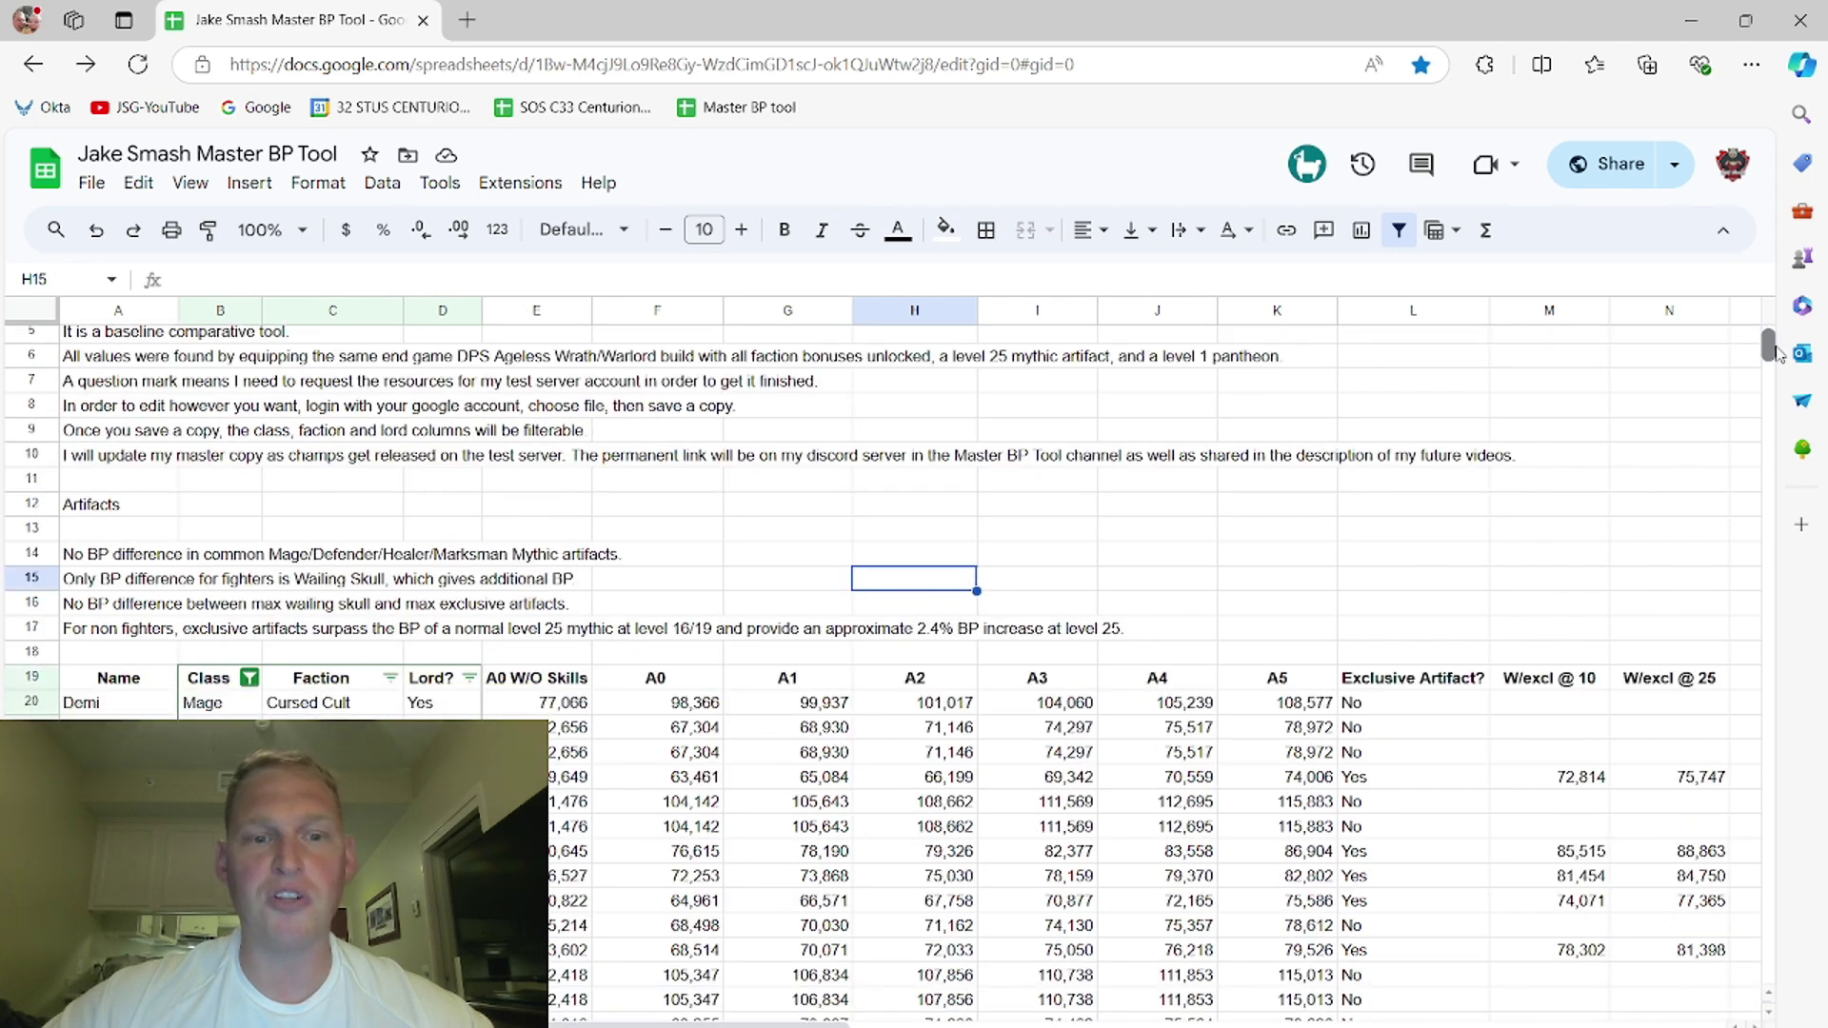
left_click_drag(1777, 353, 1778, 357)
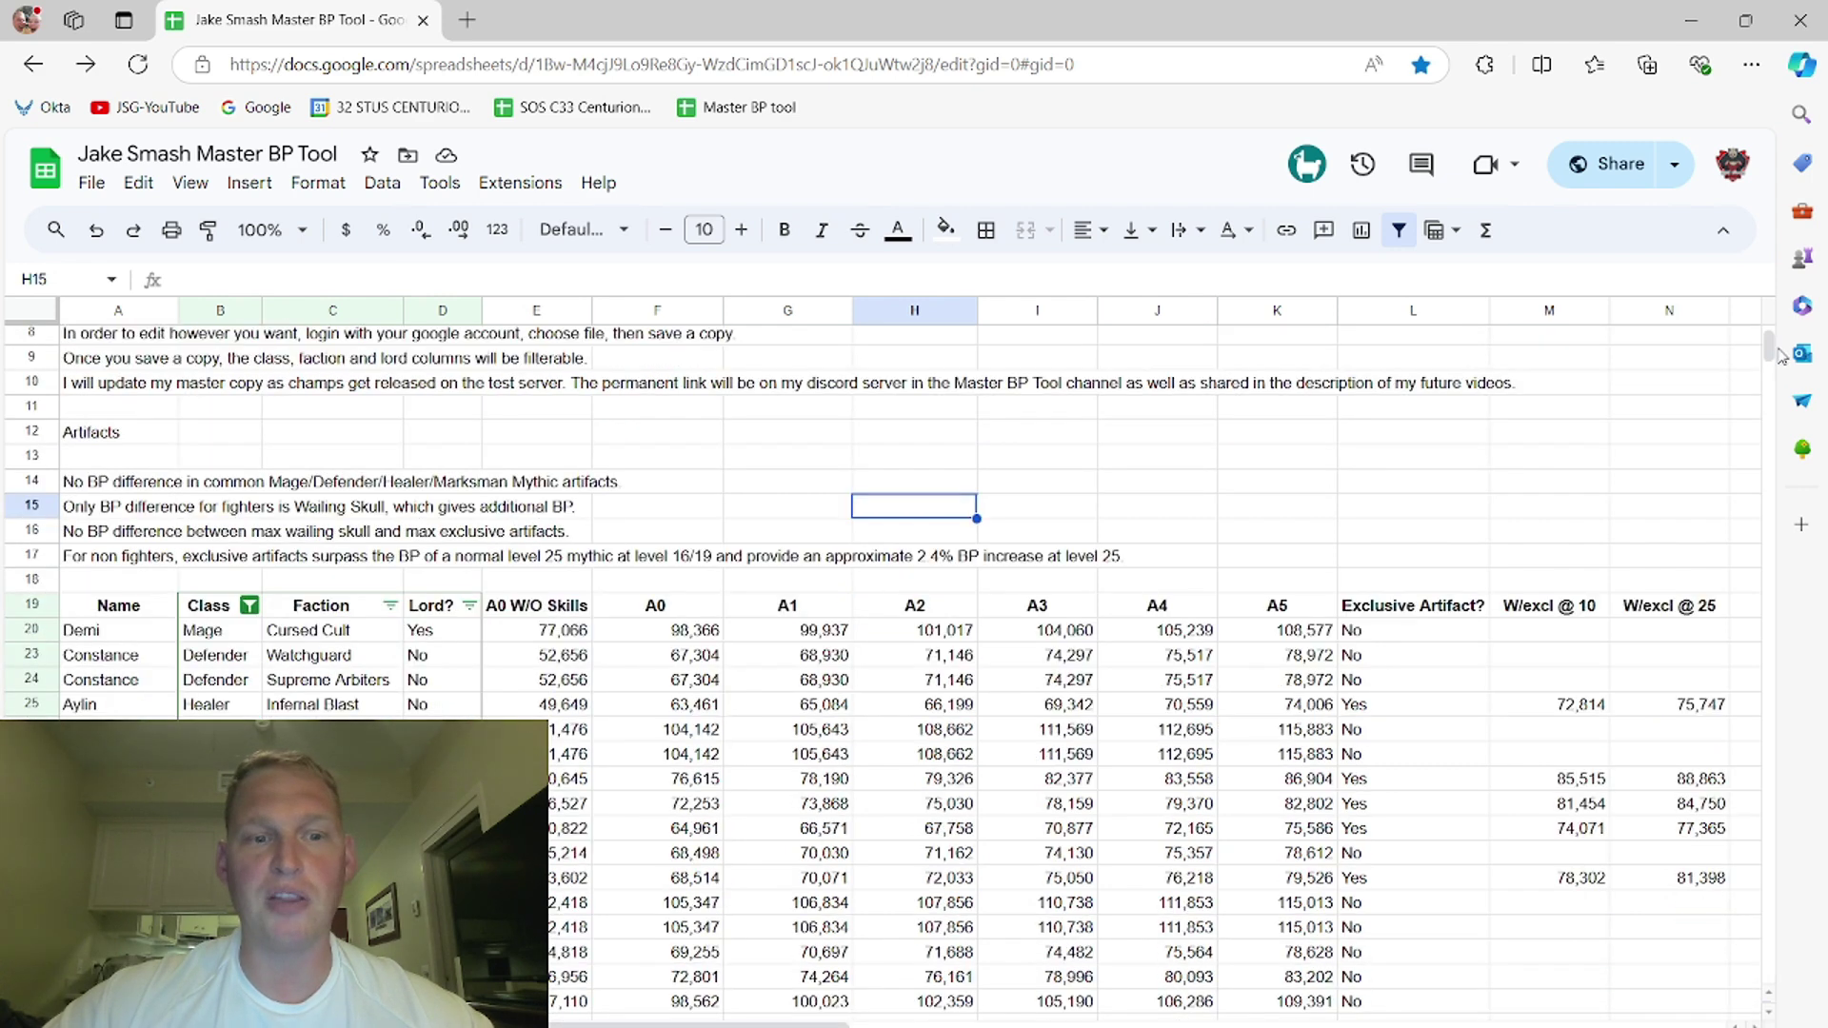
left_click(468, 605)
left_click_drag(468, 466, 468, 543)
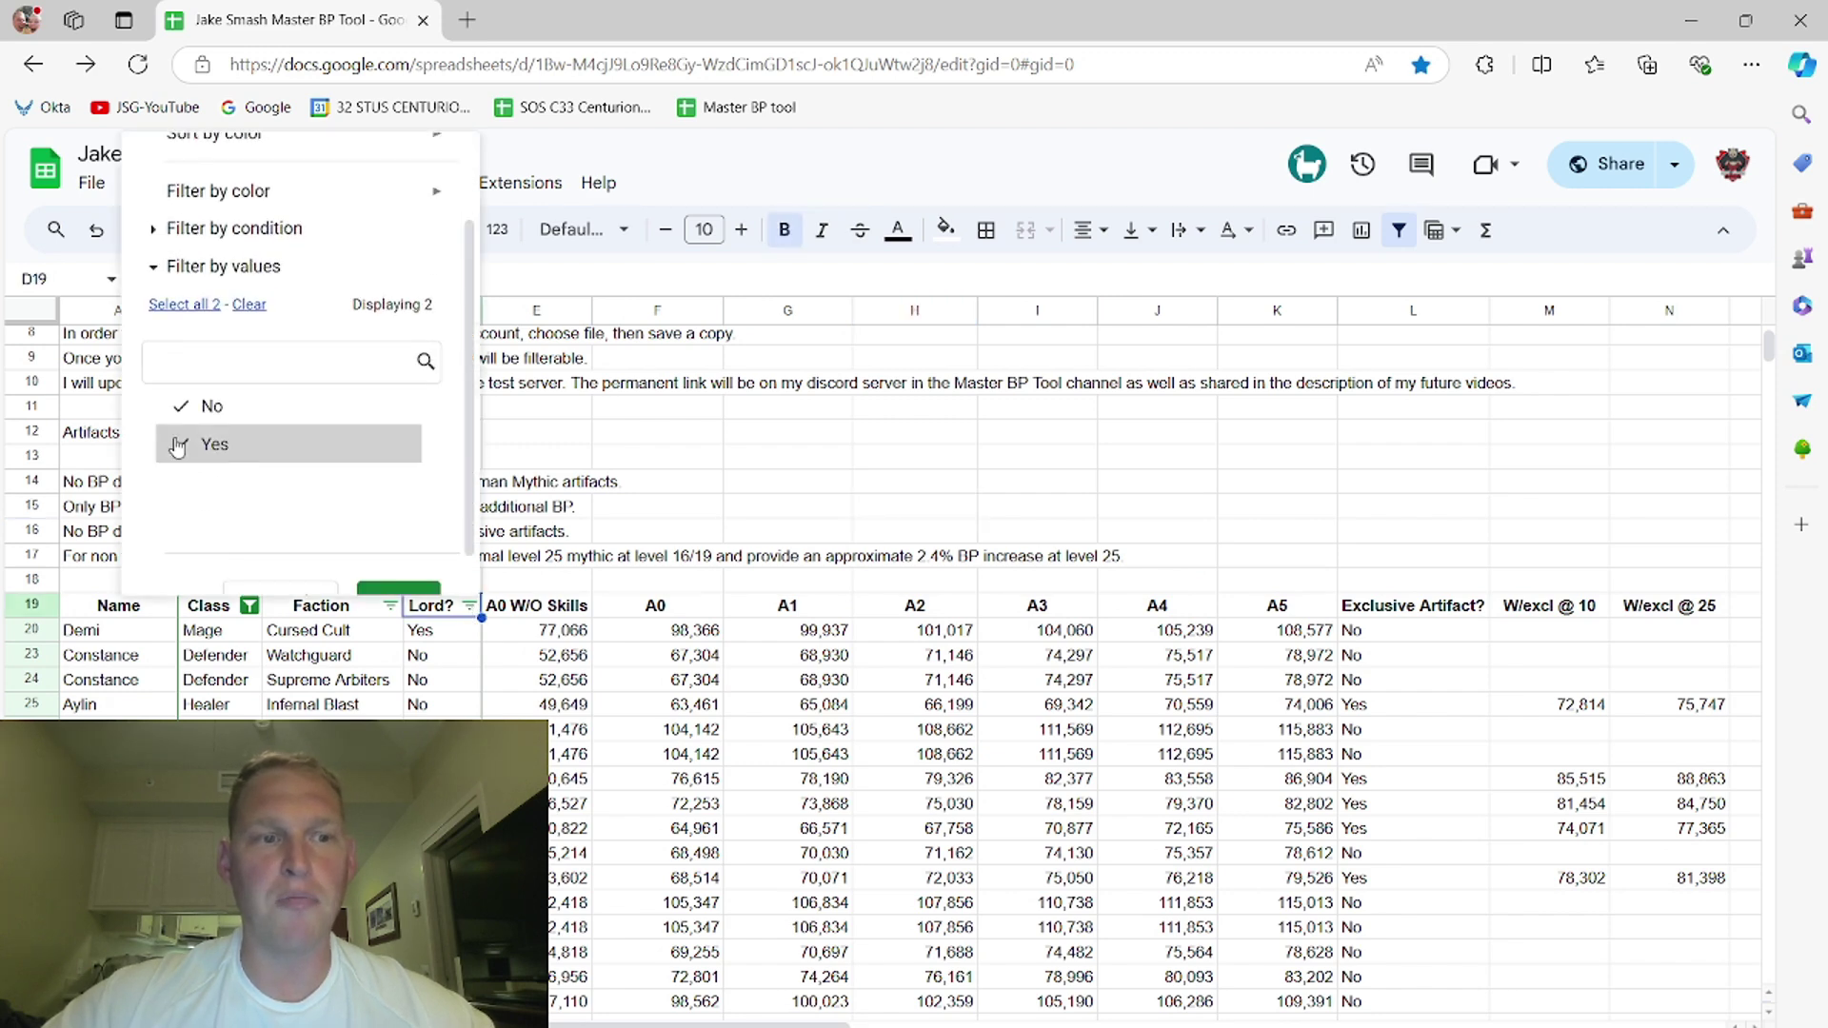
left_click(214, 405)
scroll(400, 586, "down", 1)
left_click(400, 575)
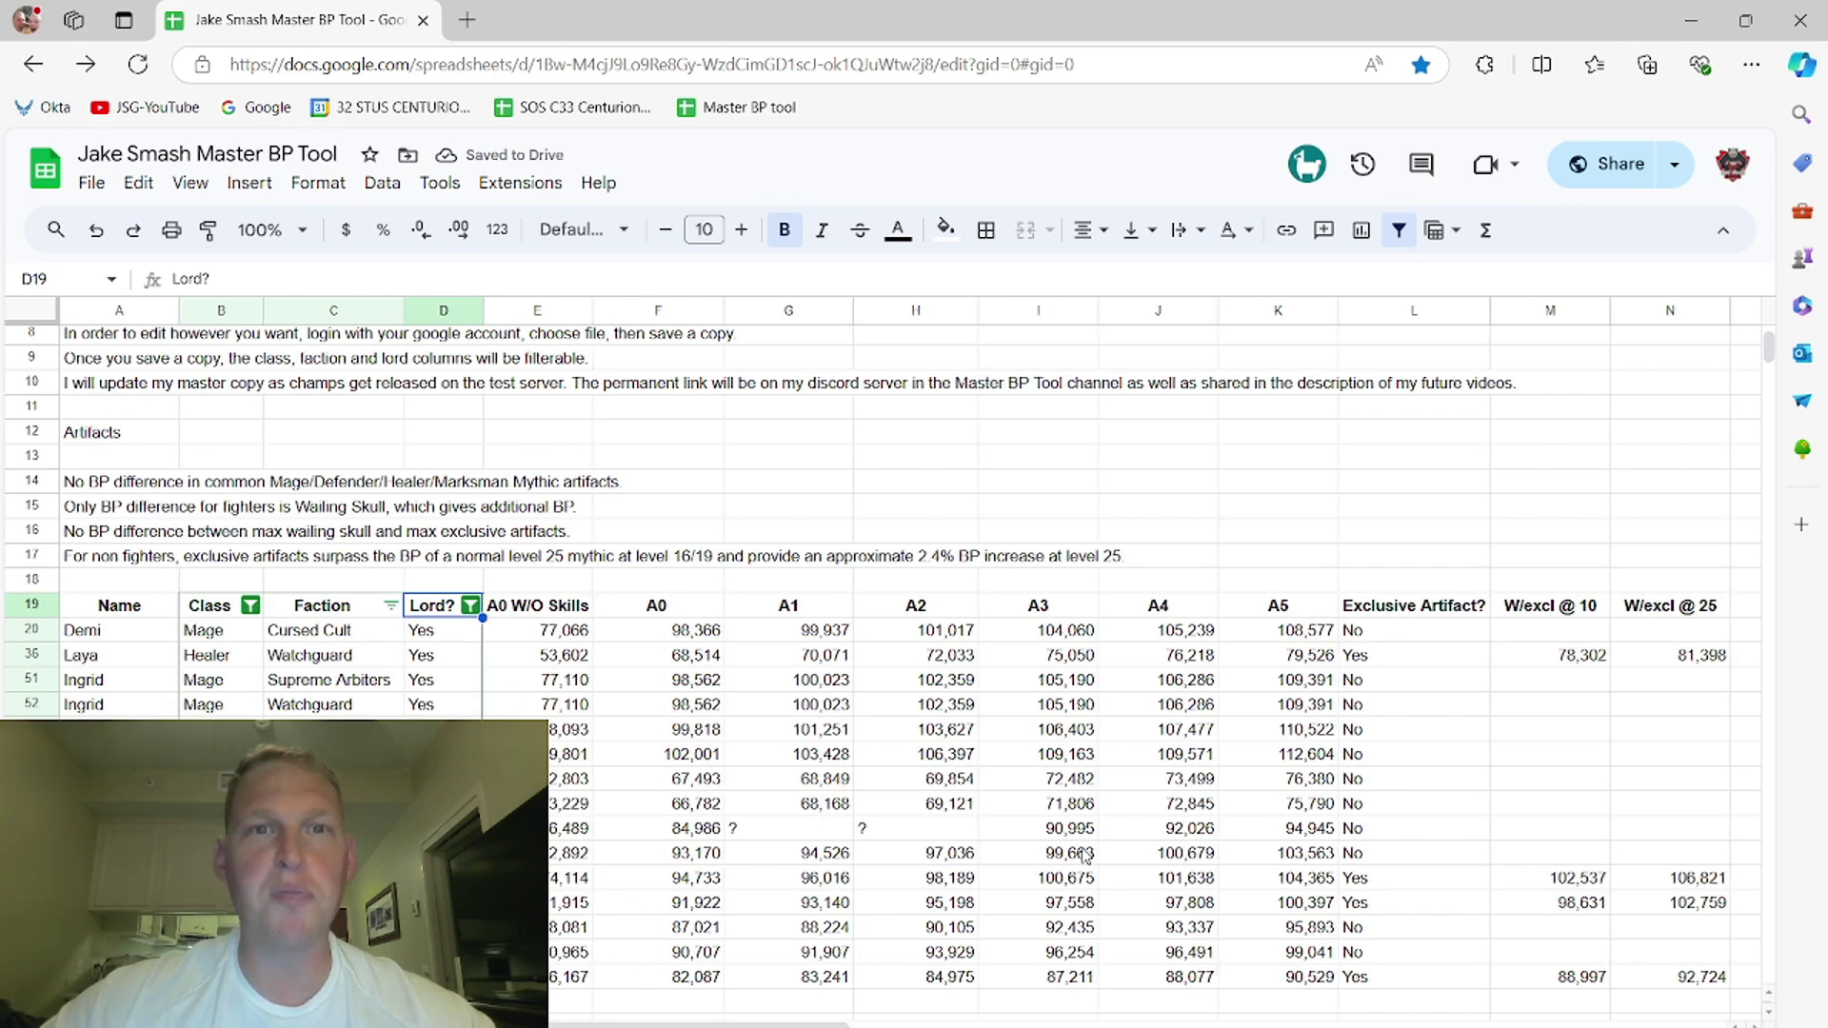
left_click(1308, 682)
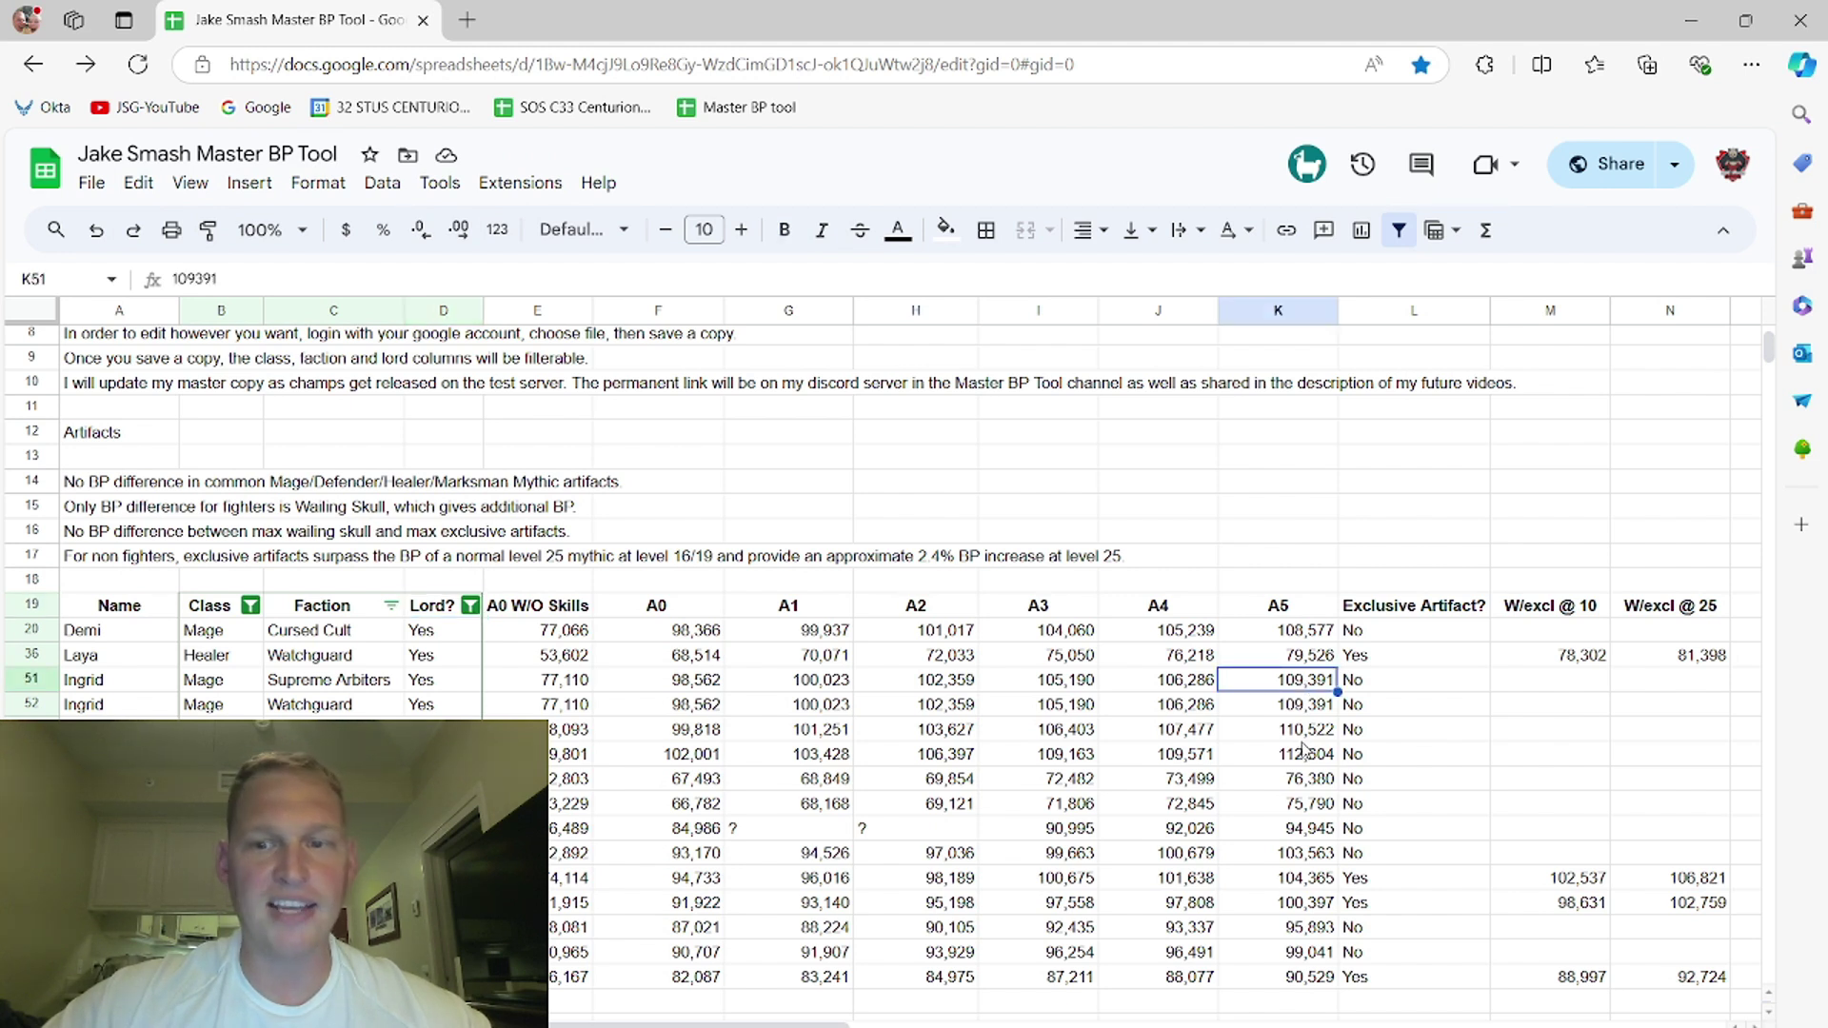
left_click(1311, 637)
left_click(1310, 731)
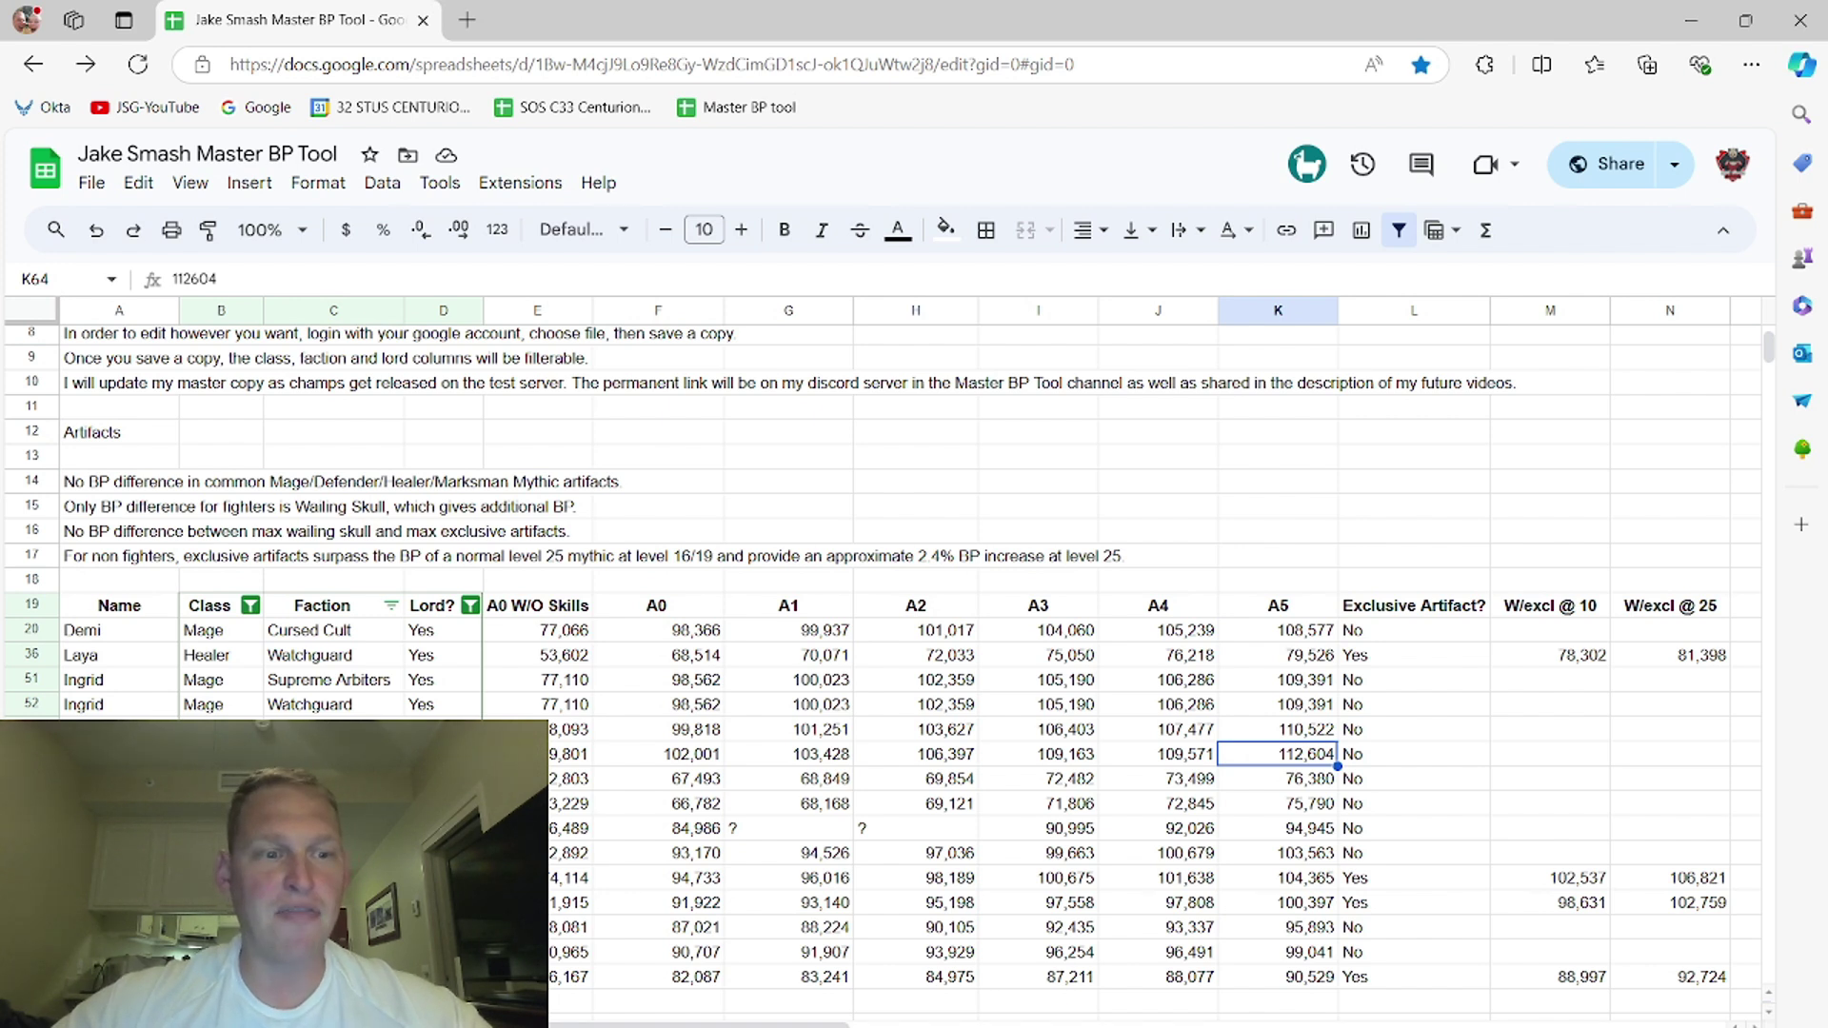
left_click(1291, 905)
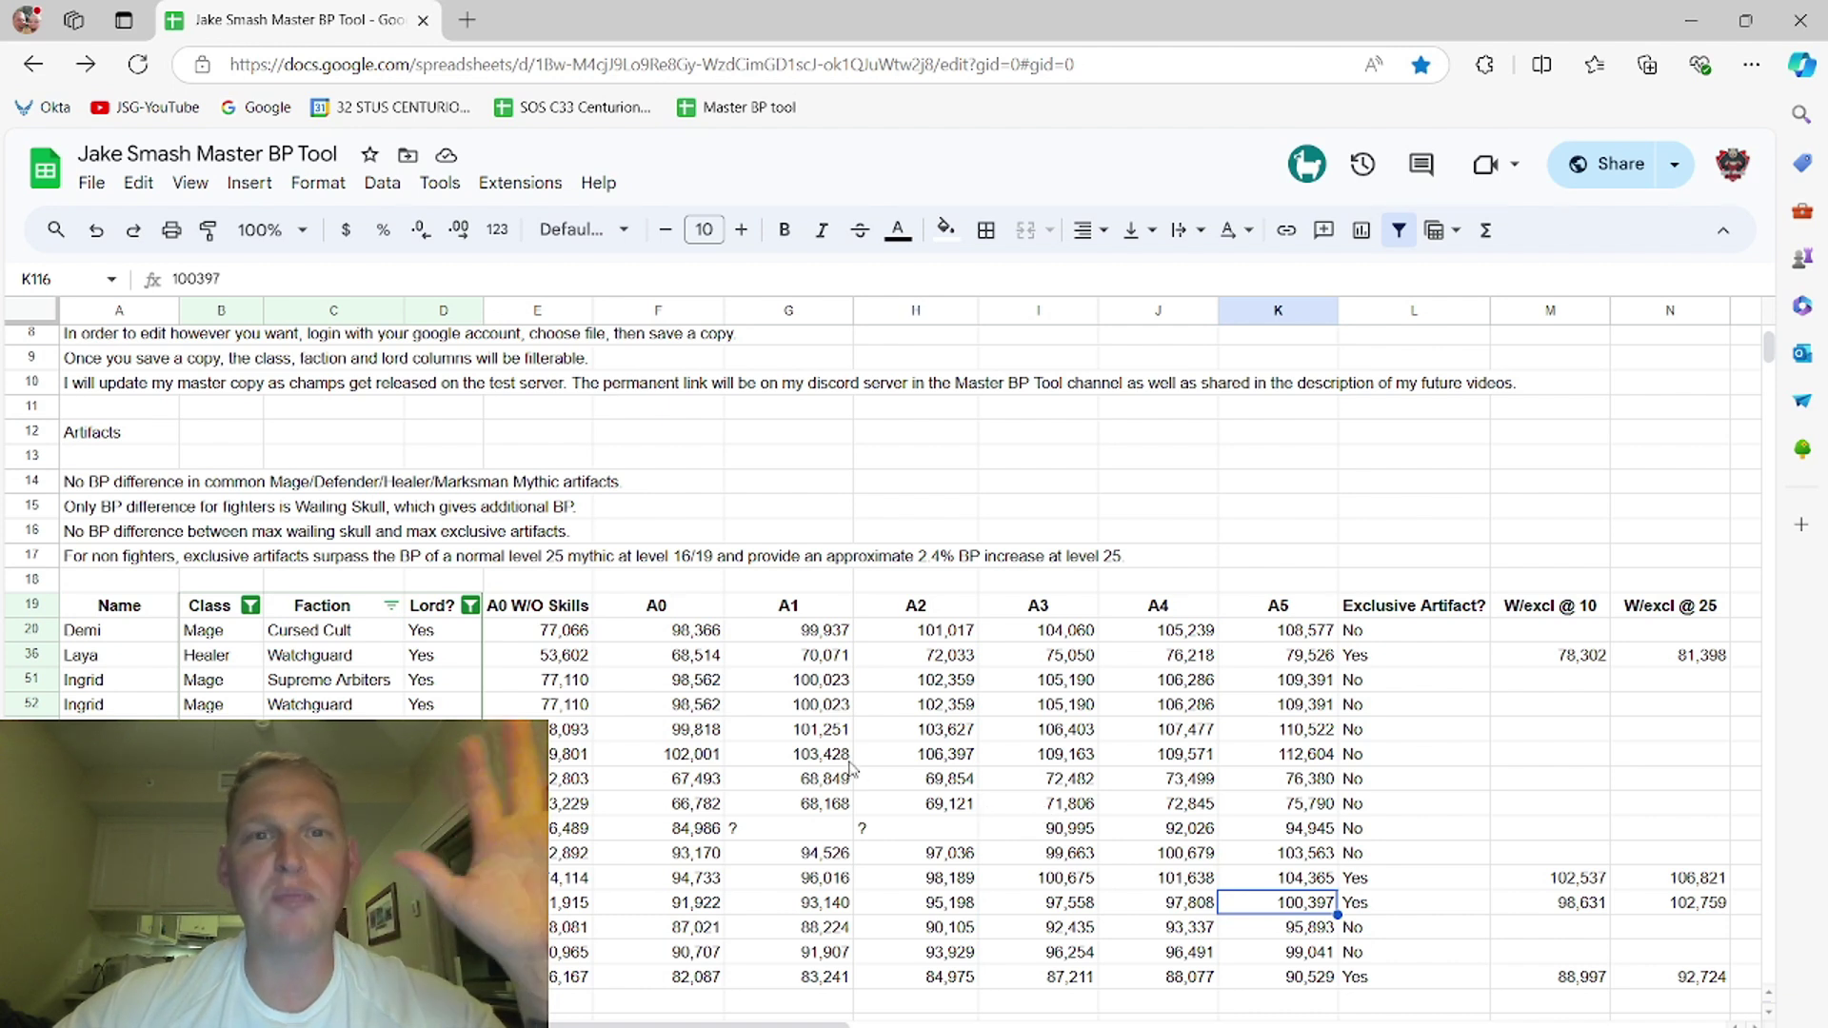
left_click(946, 754)
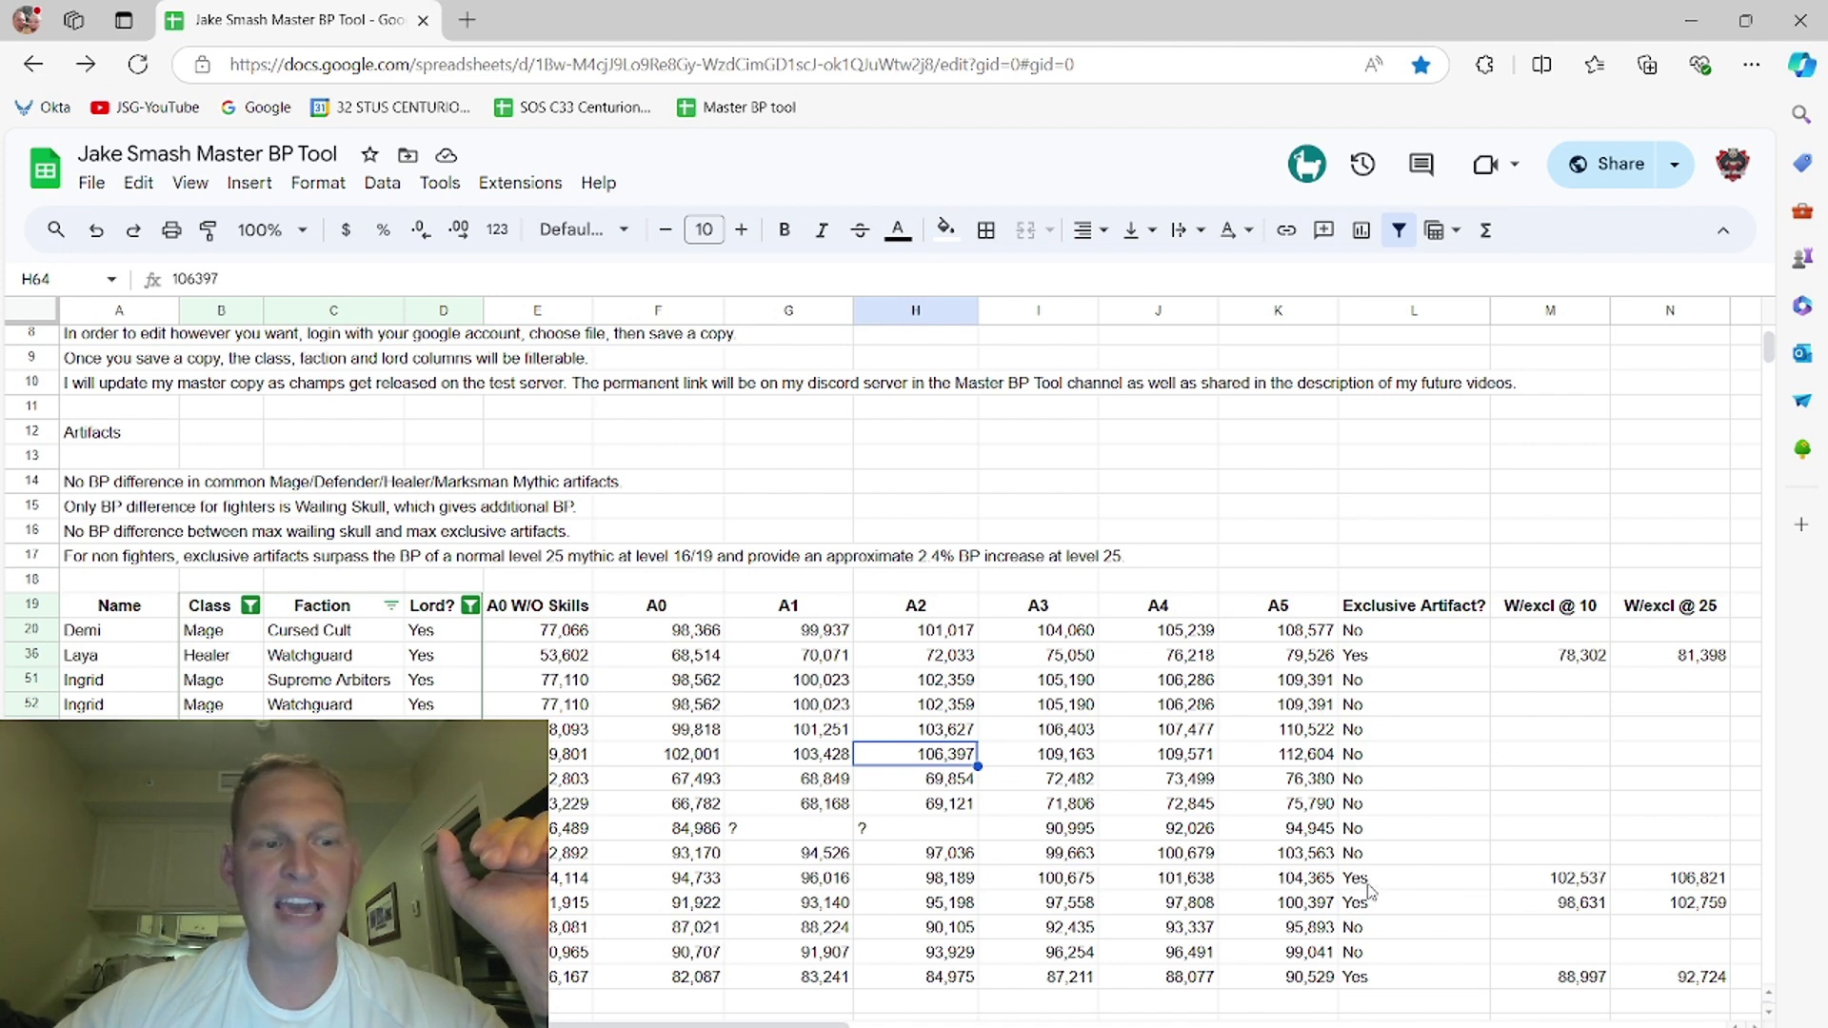
left_click(1317, 911)
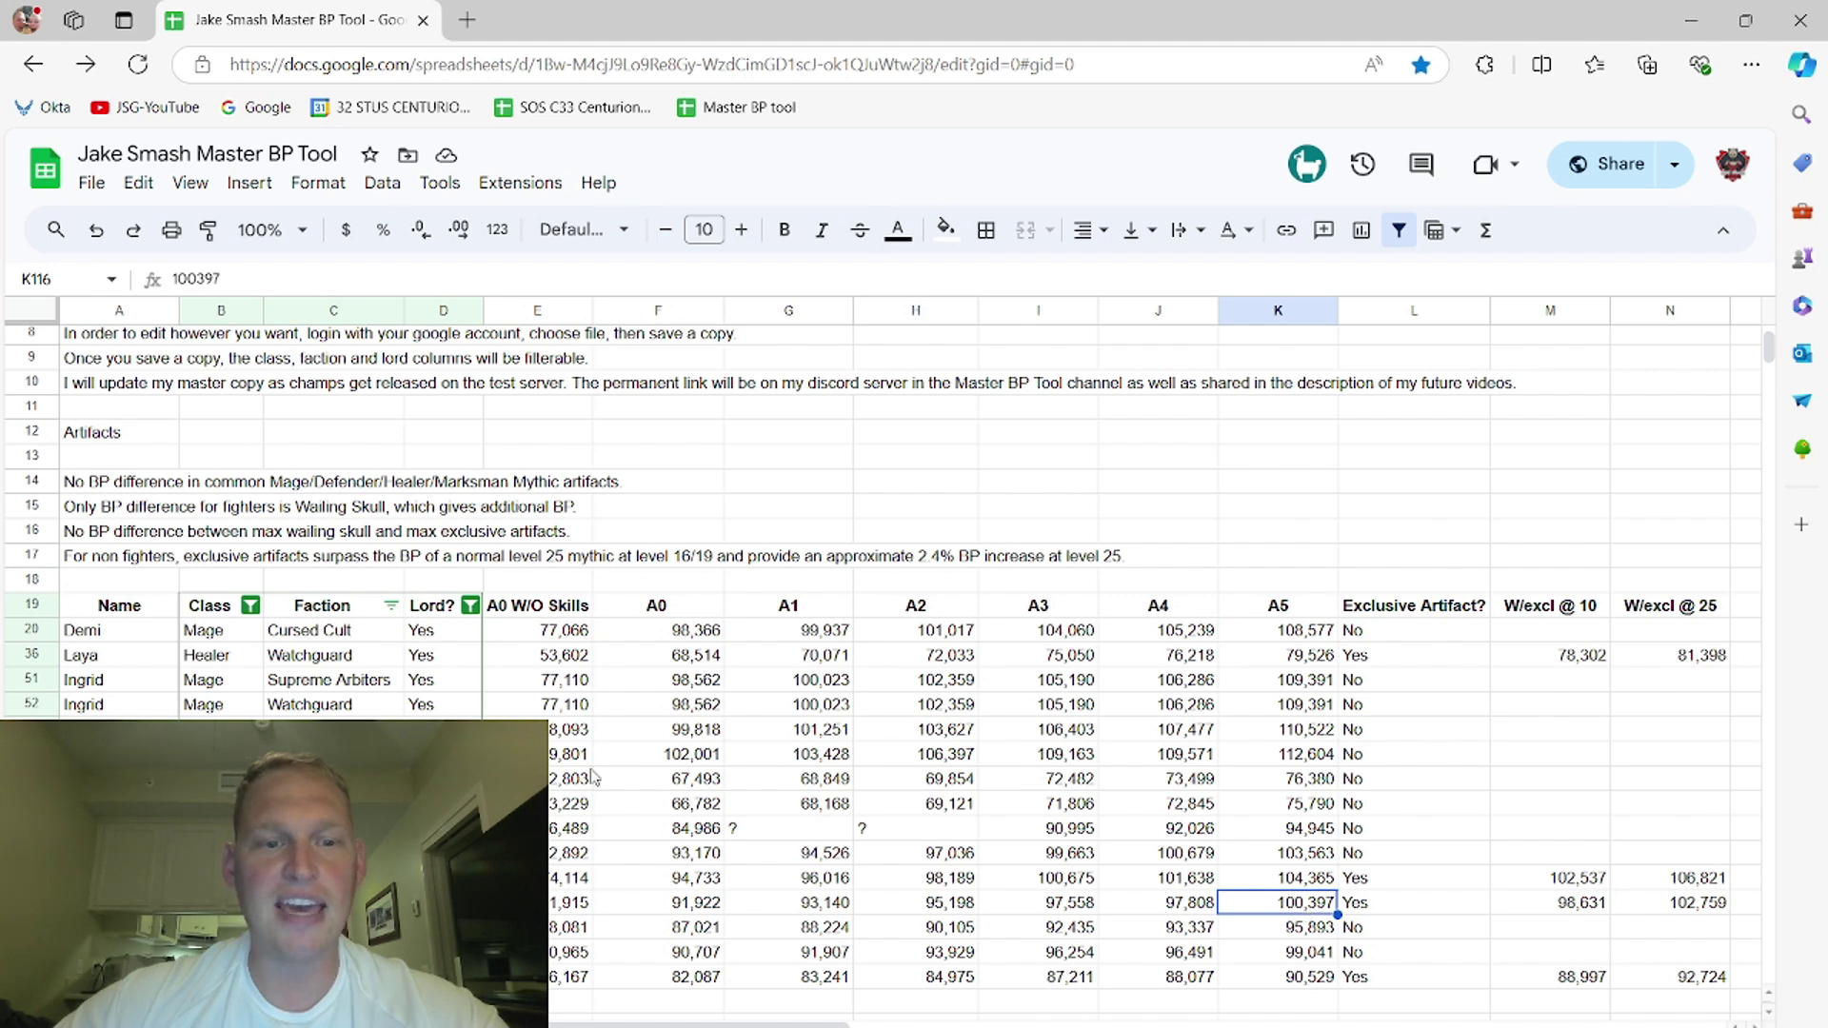
left_click(694, 760)
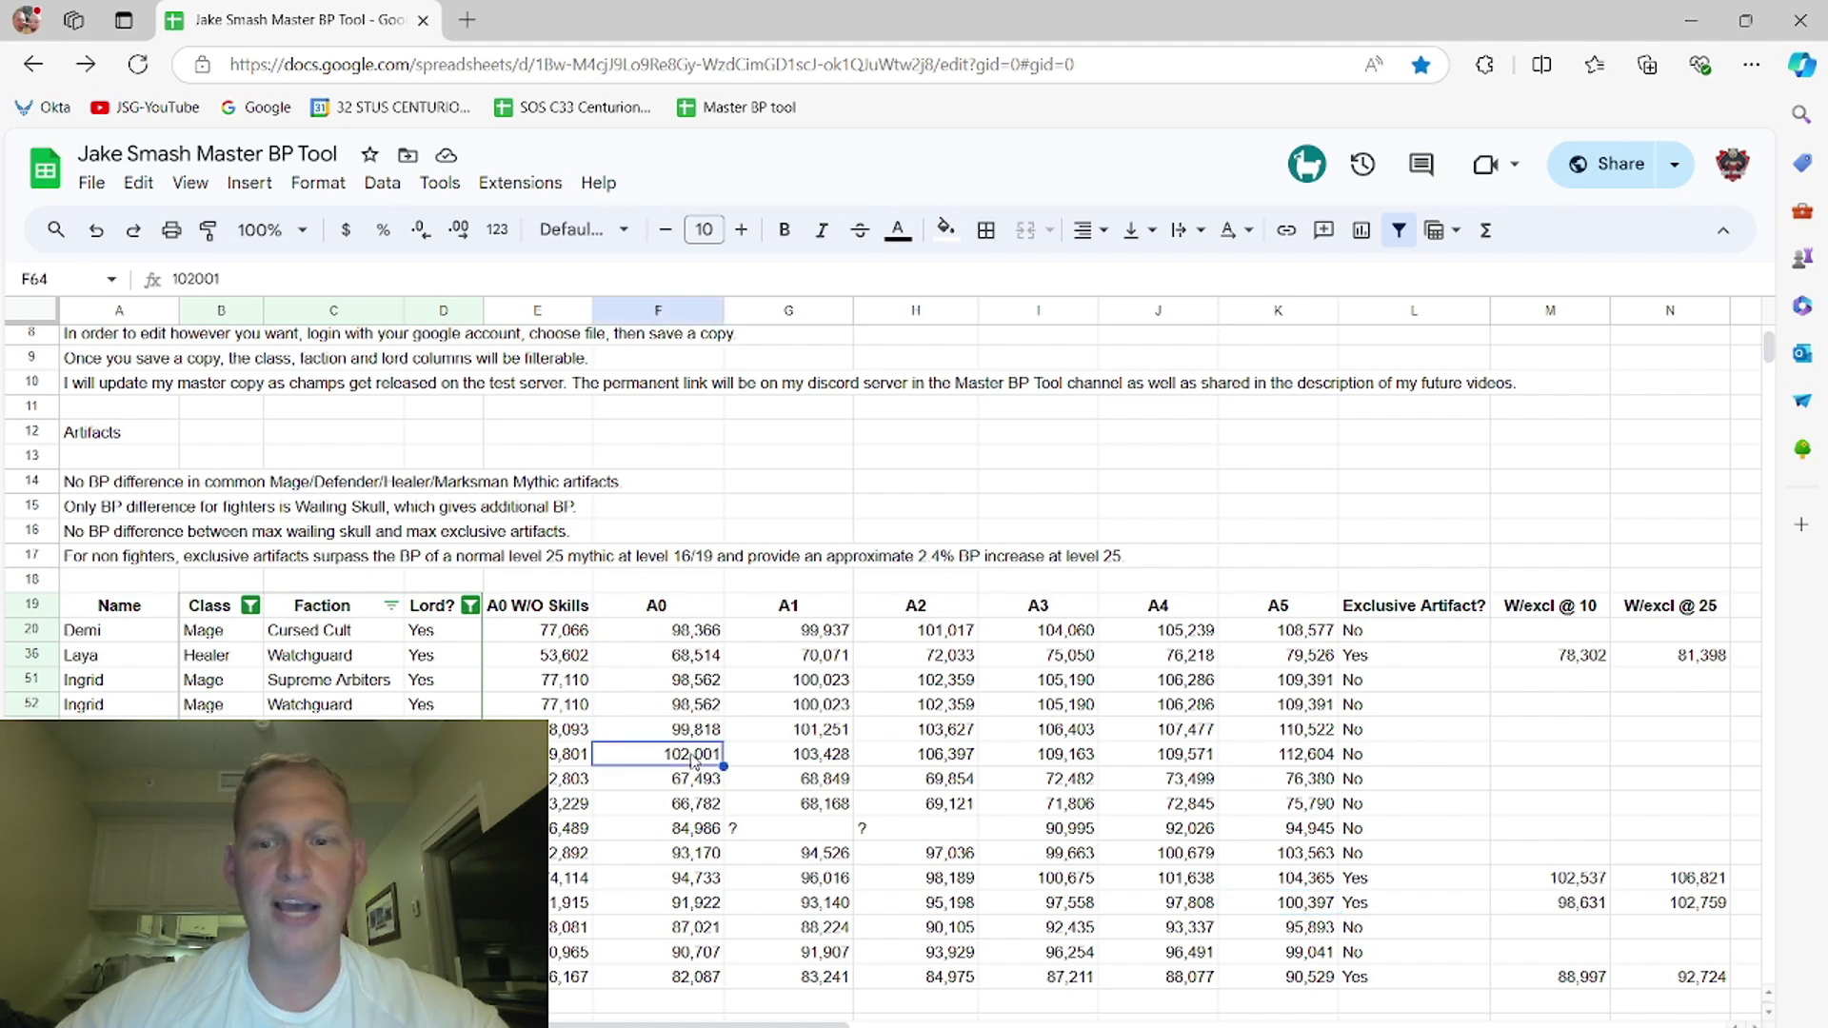
left_click(1313, 906)
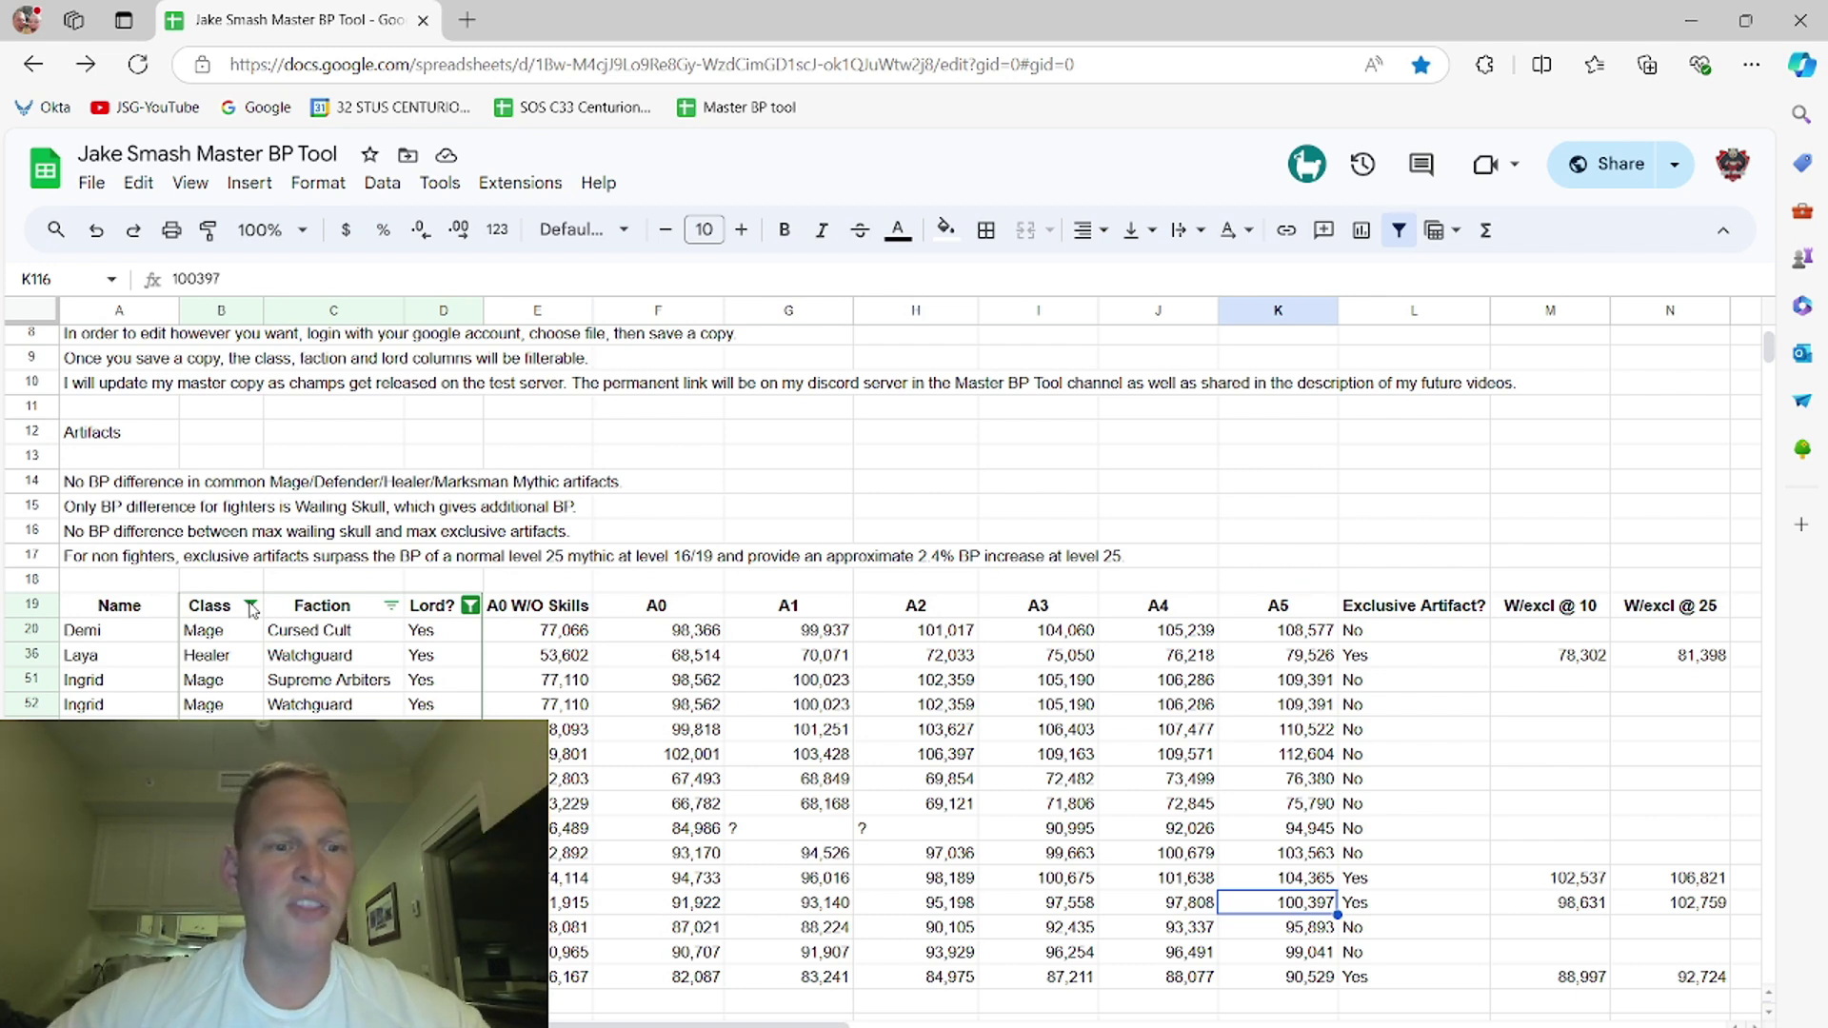
Step: Set the Lord? filter to include both Yes and No, then select cell H28
left_click(251, 608)
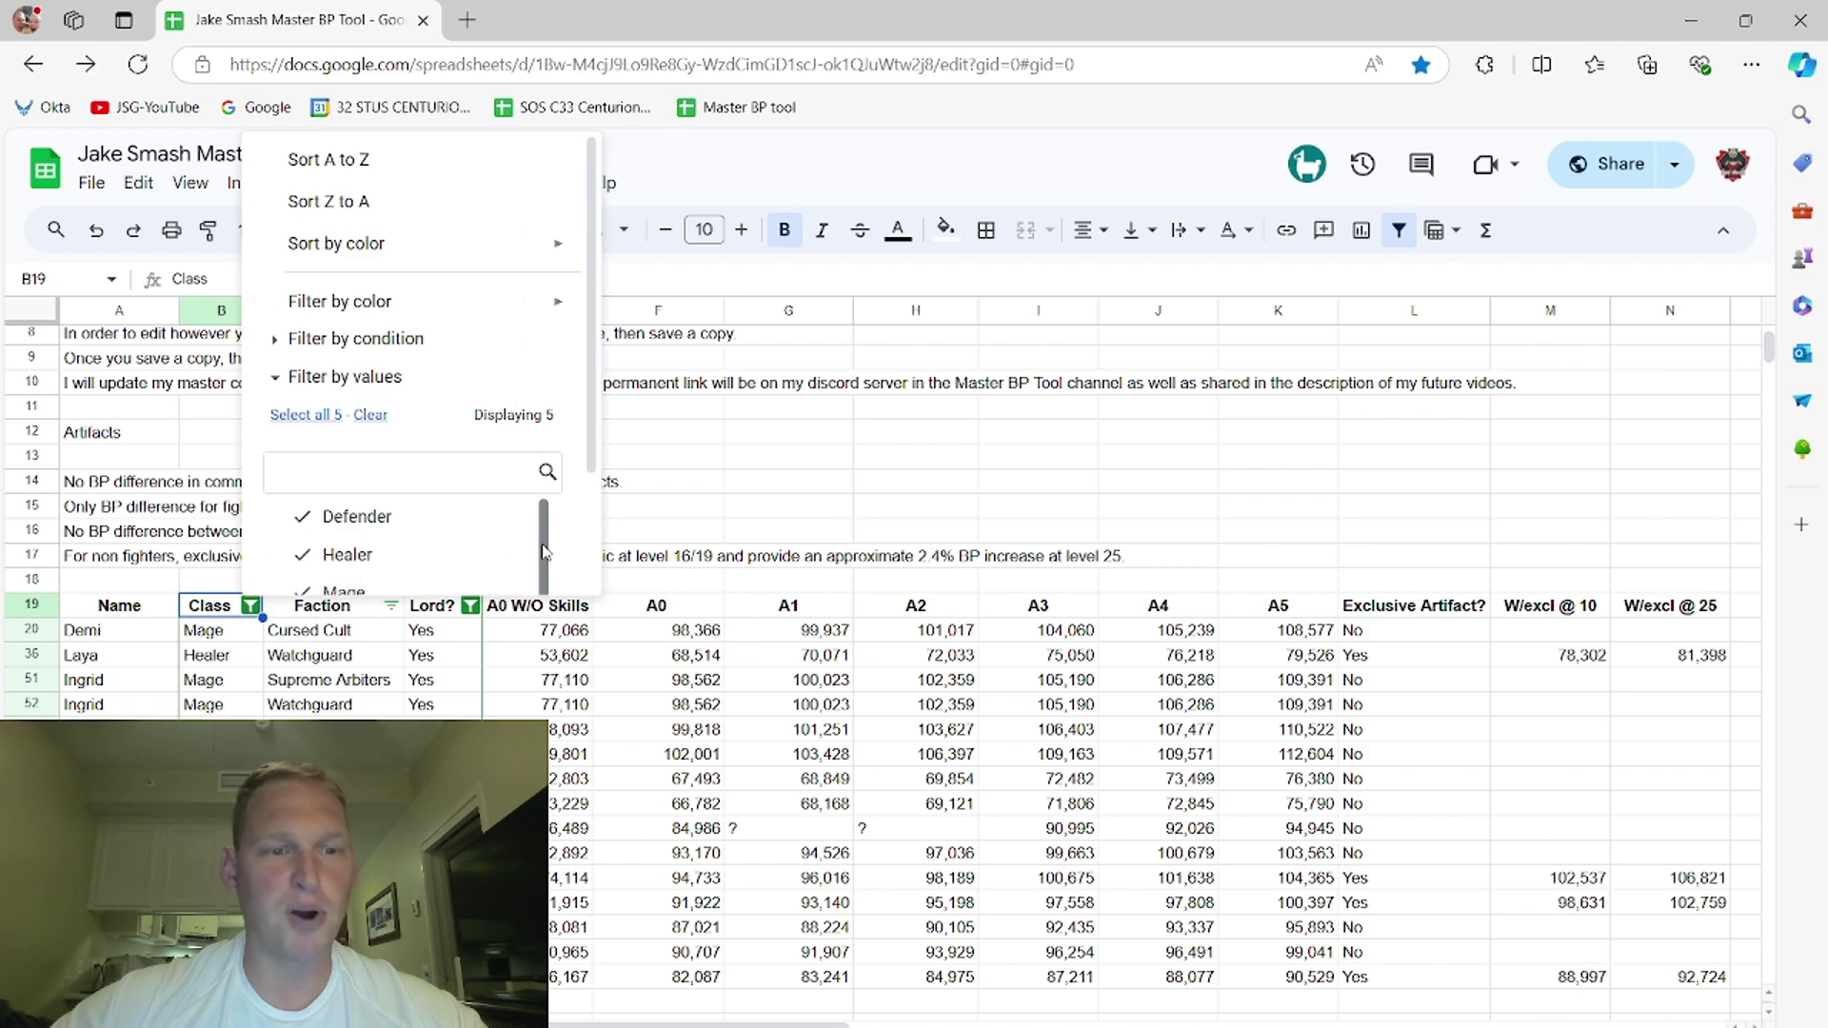
left_click(469, 608)
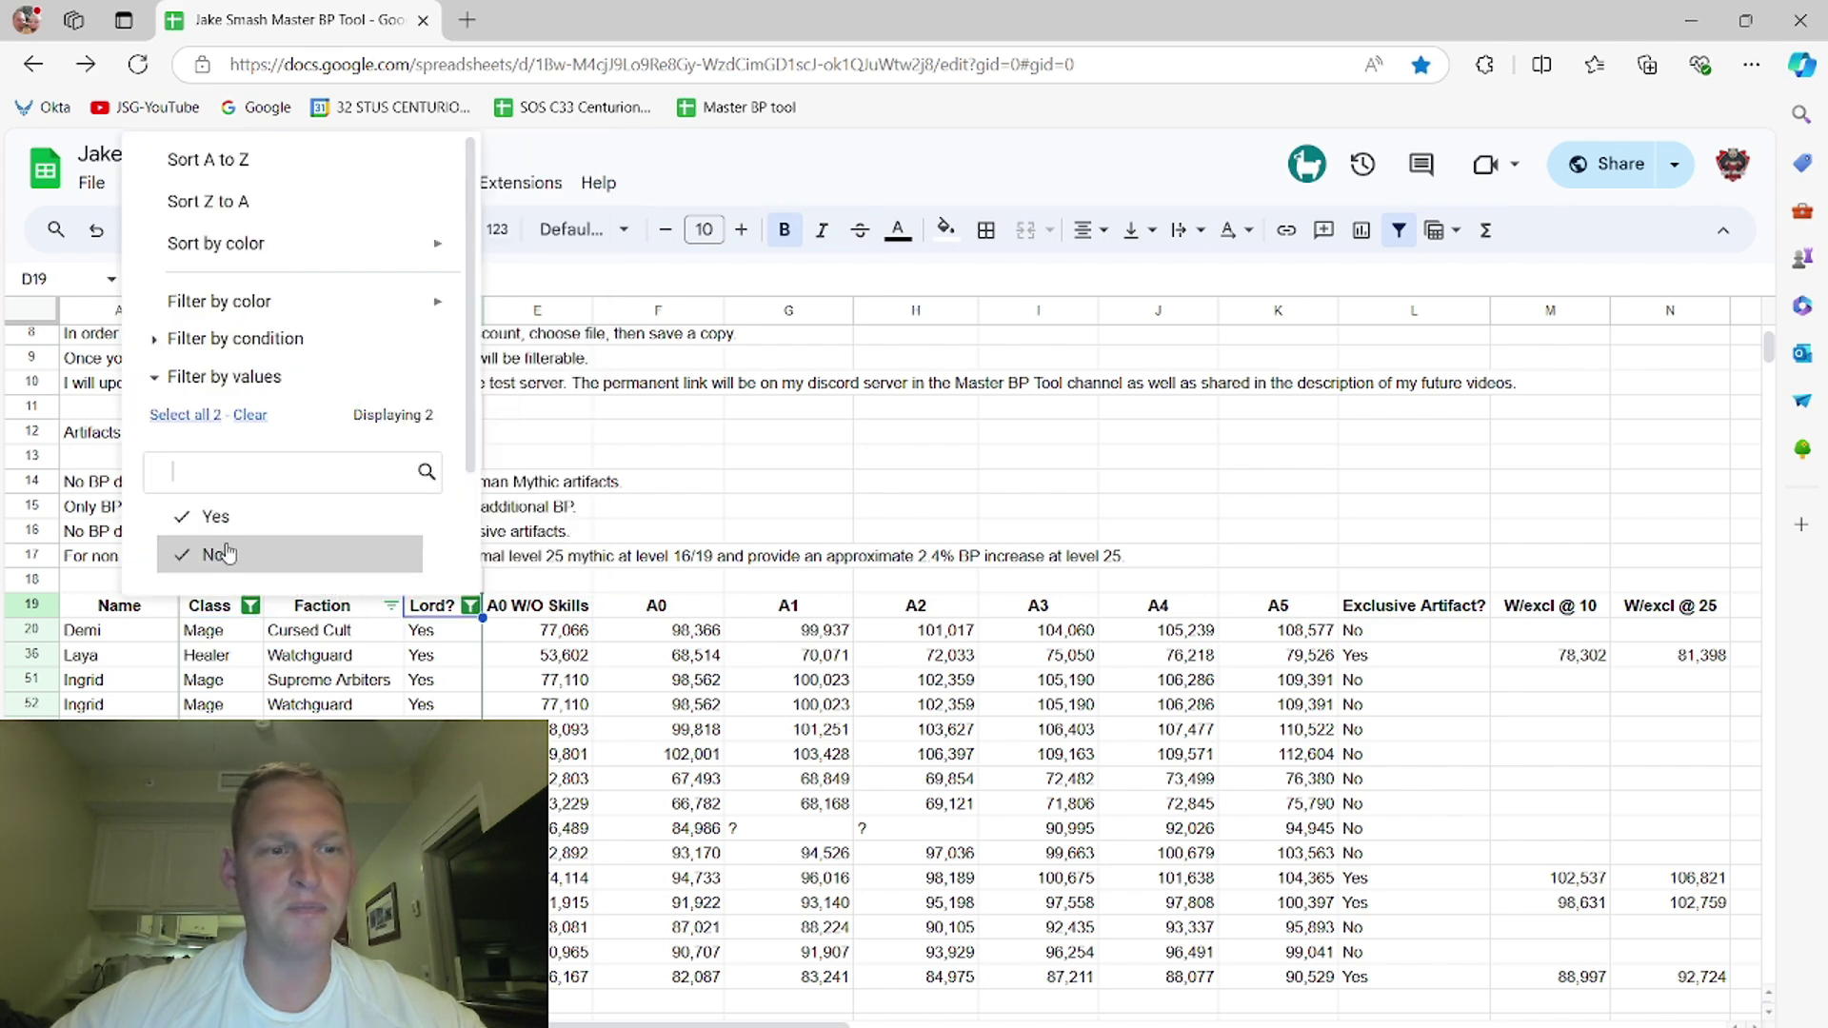
scroll(365, 565, "down", 1)
left_click(397, 556)
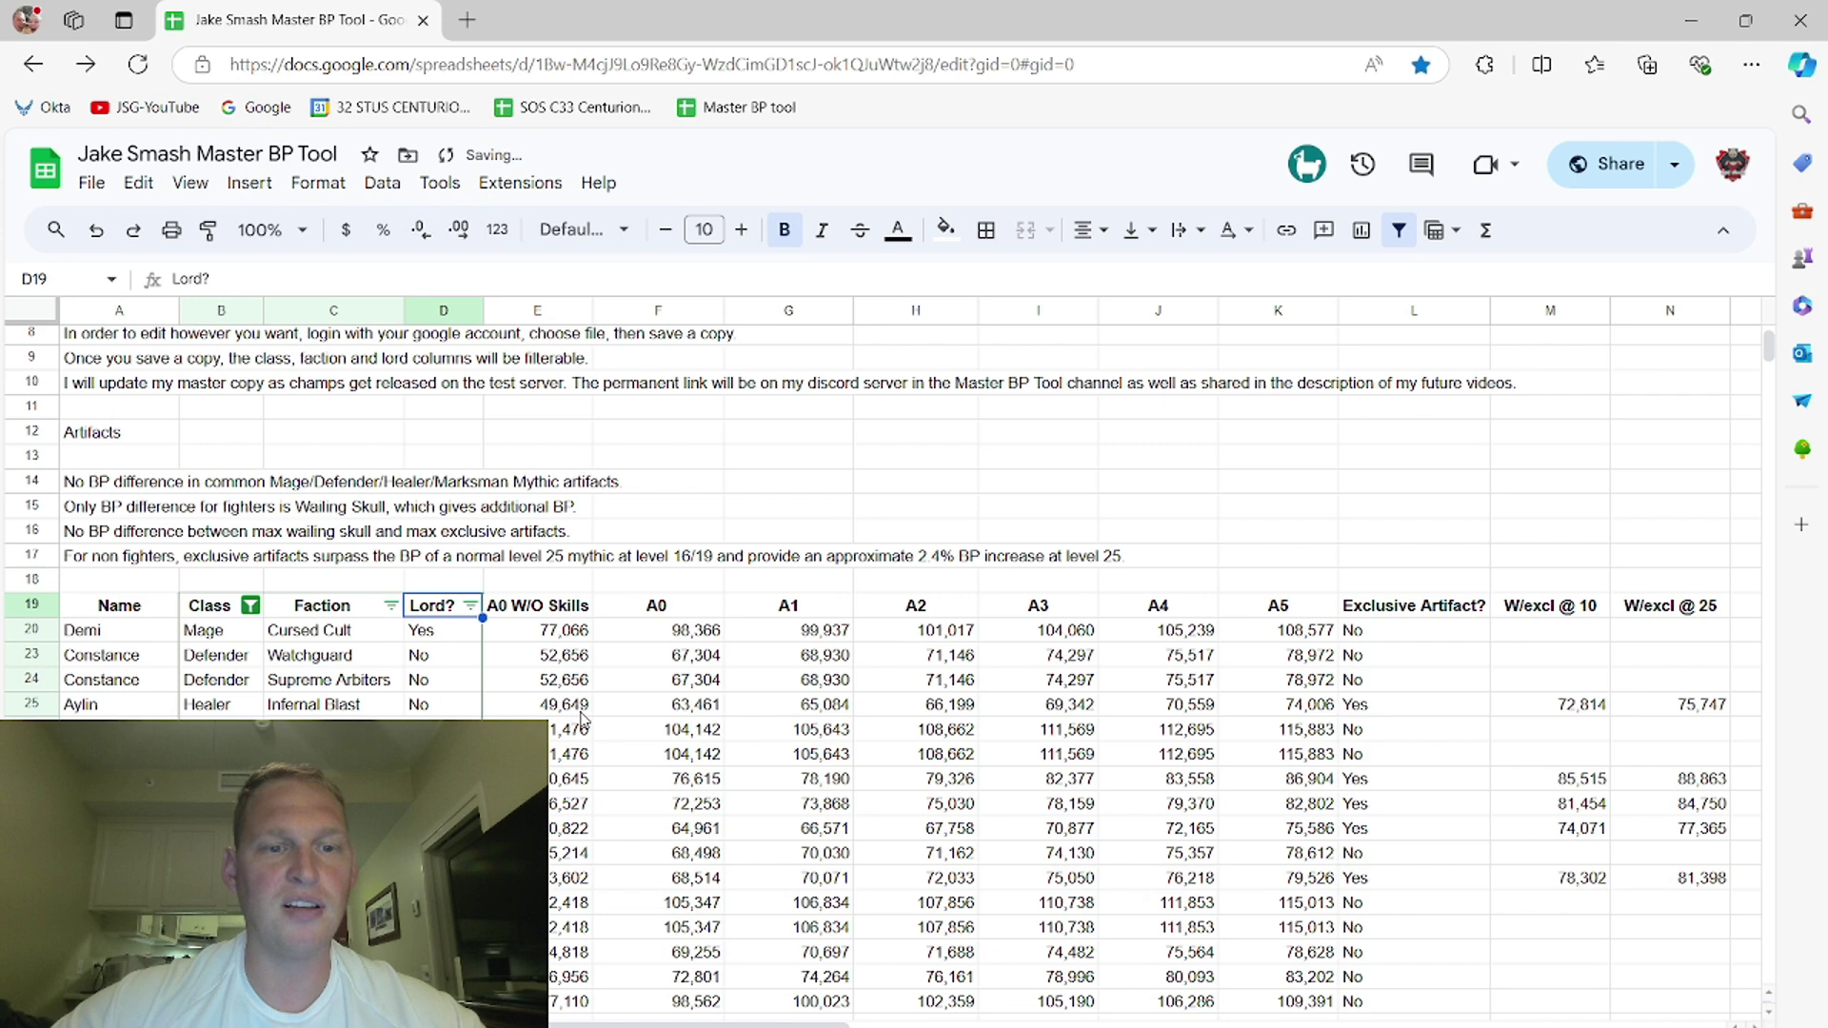
left_click(877, 779)
scroll(877, 801, "down", 4)
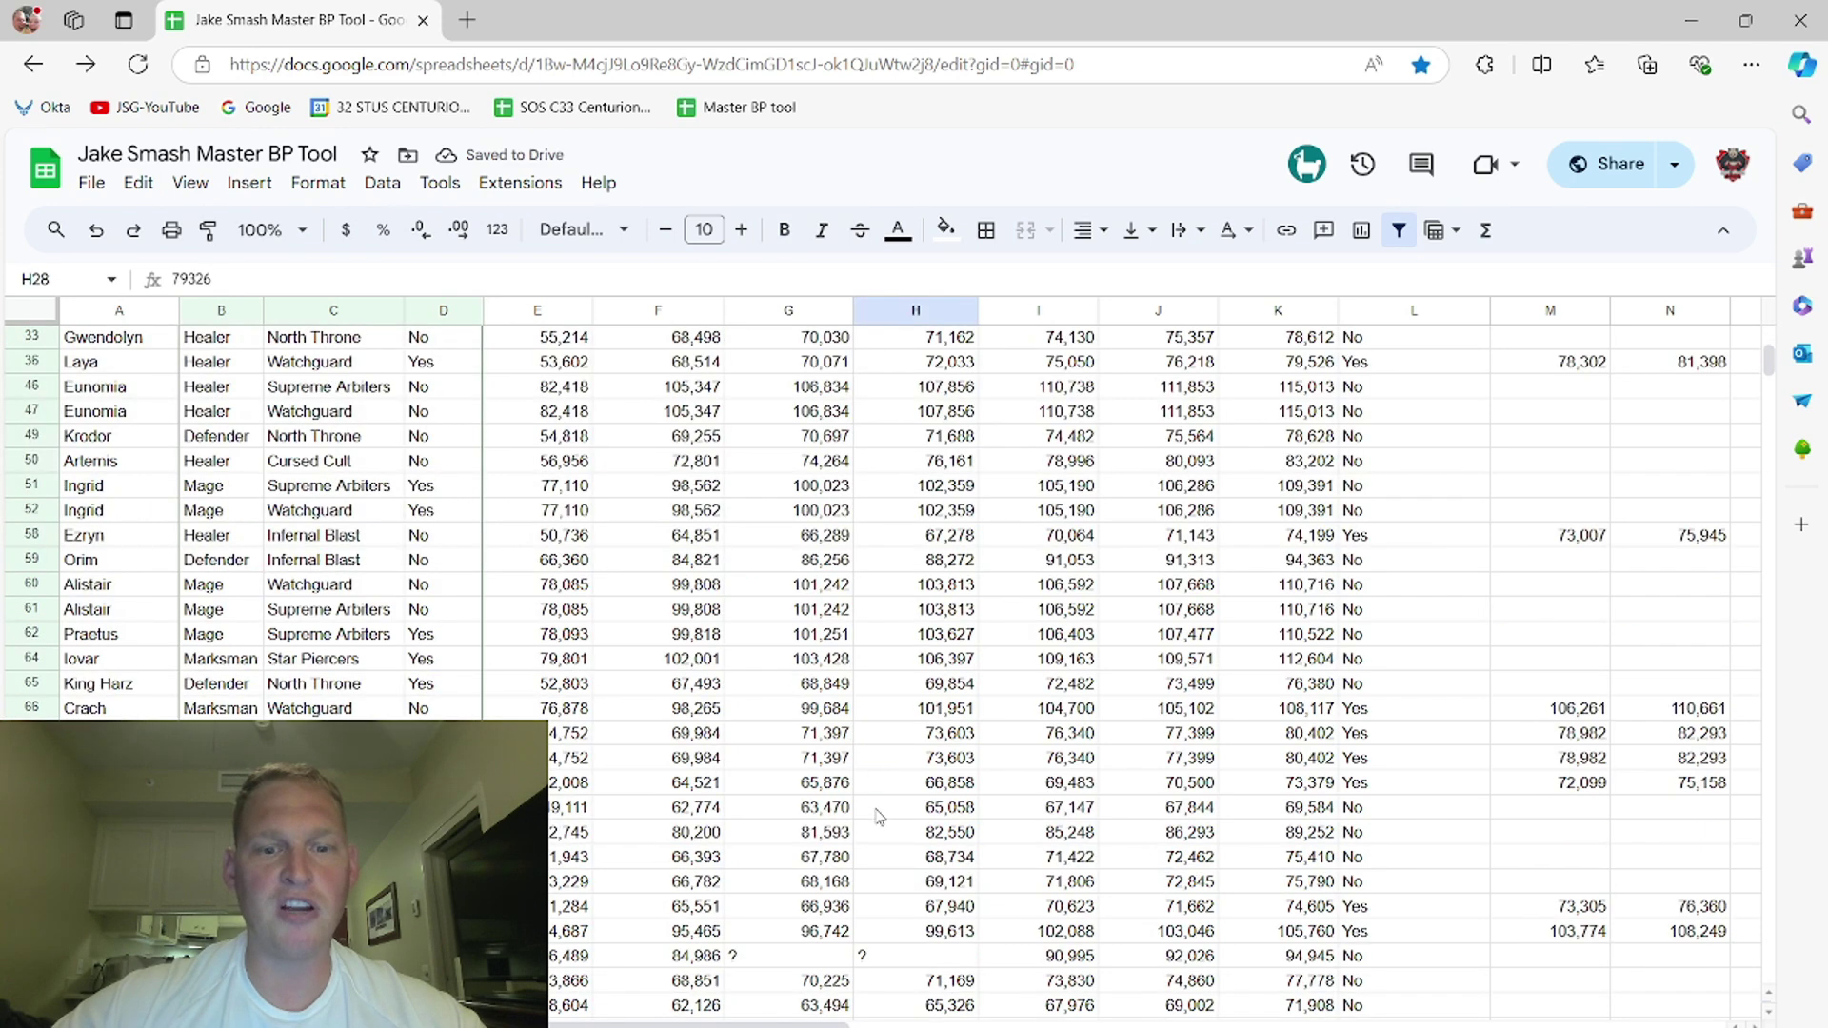
scroll(876, 815, "down", 5)
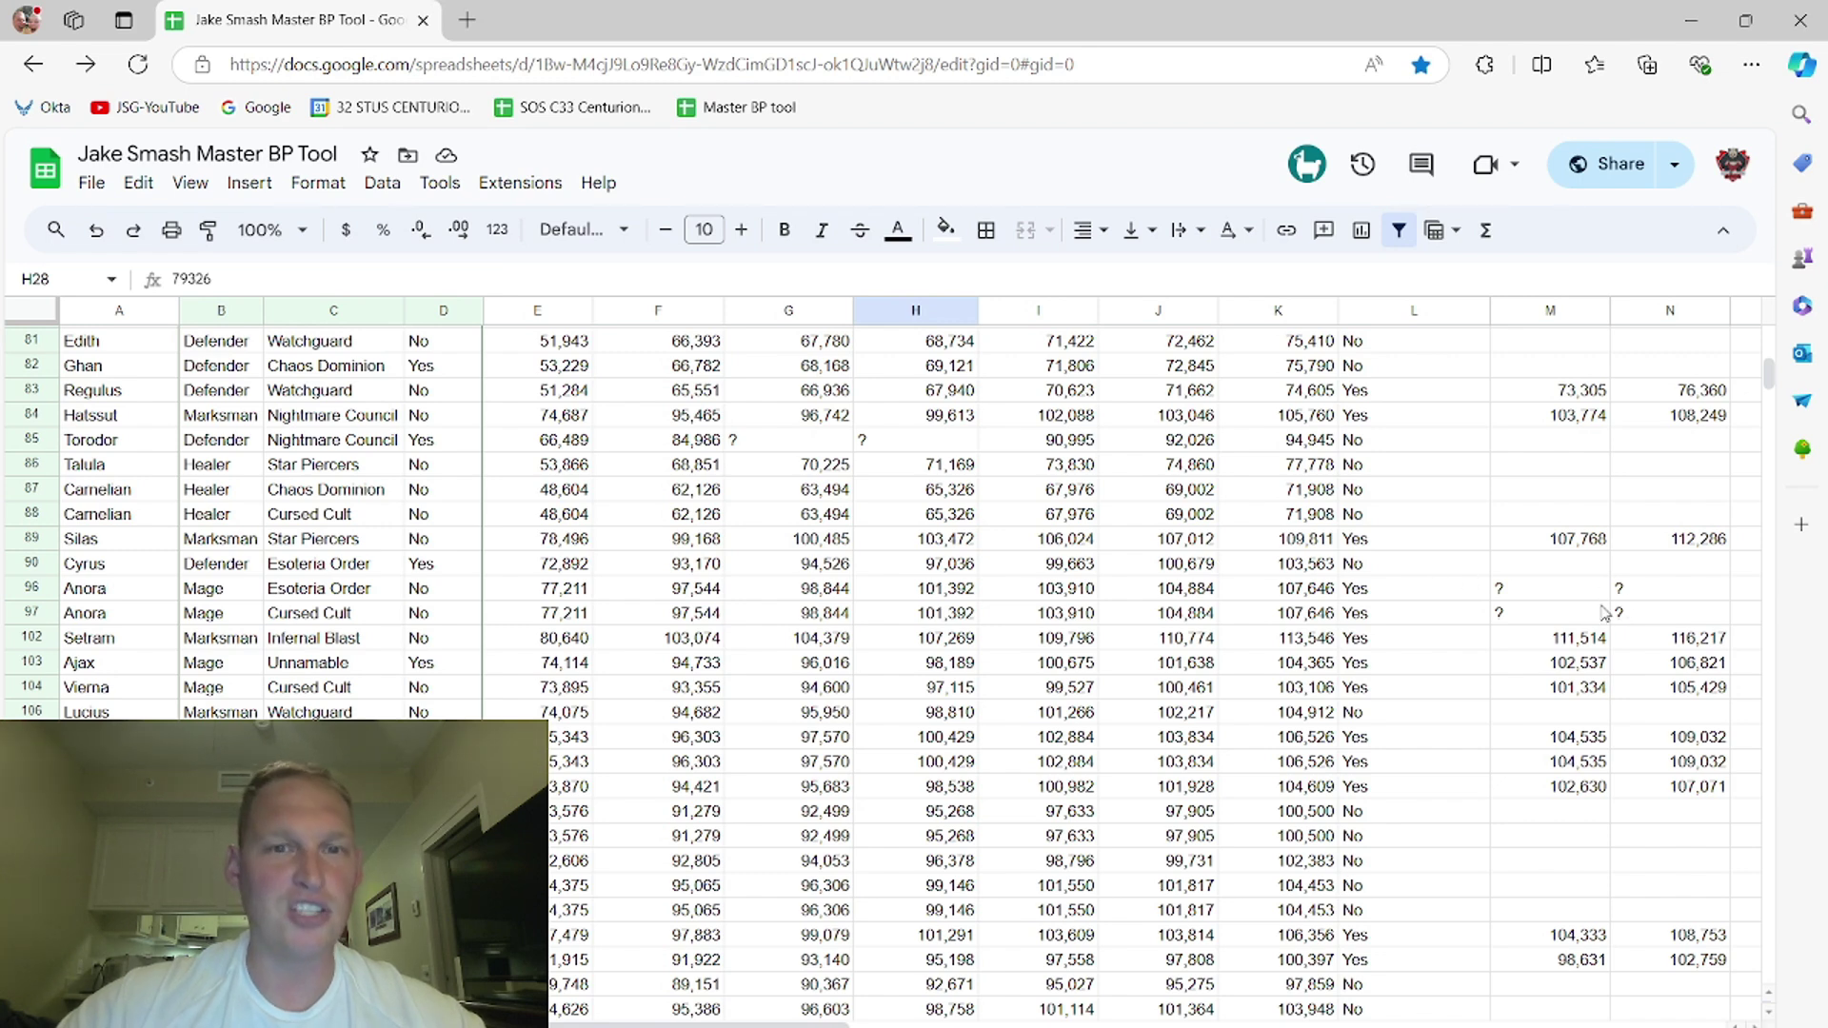
scroll(1510, 613, "down", 5)
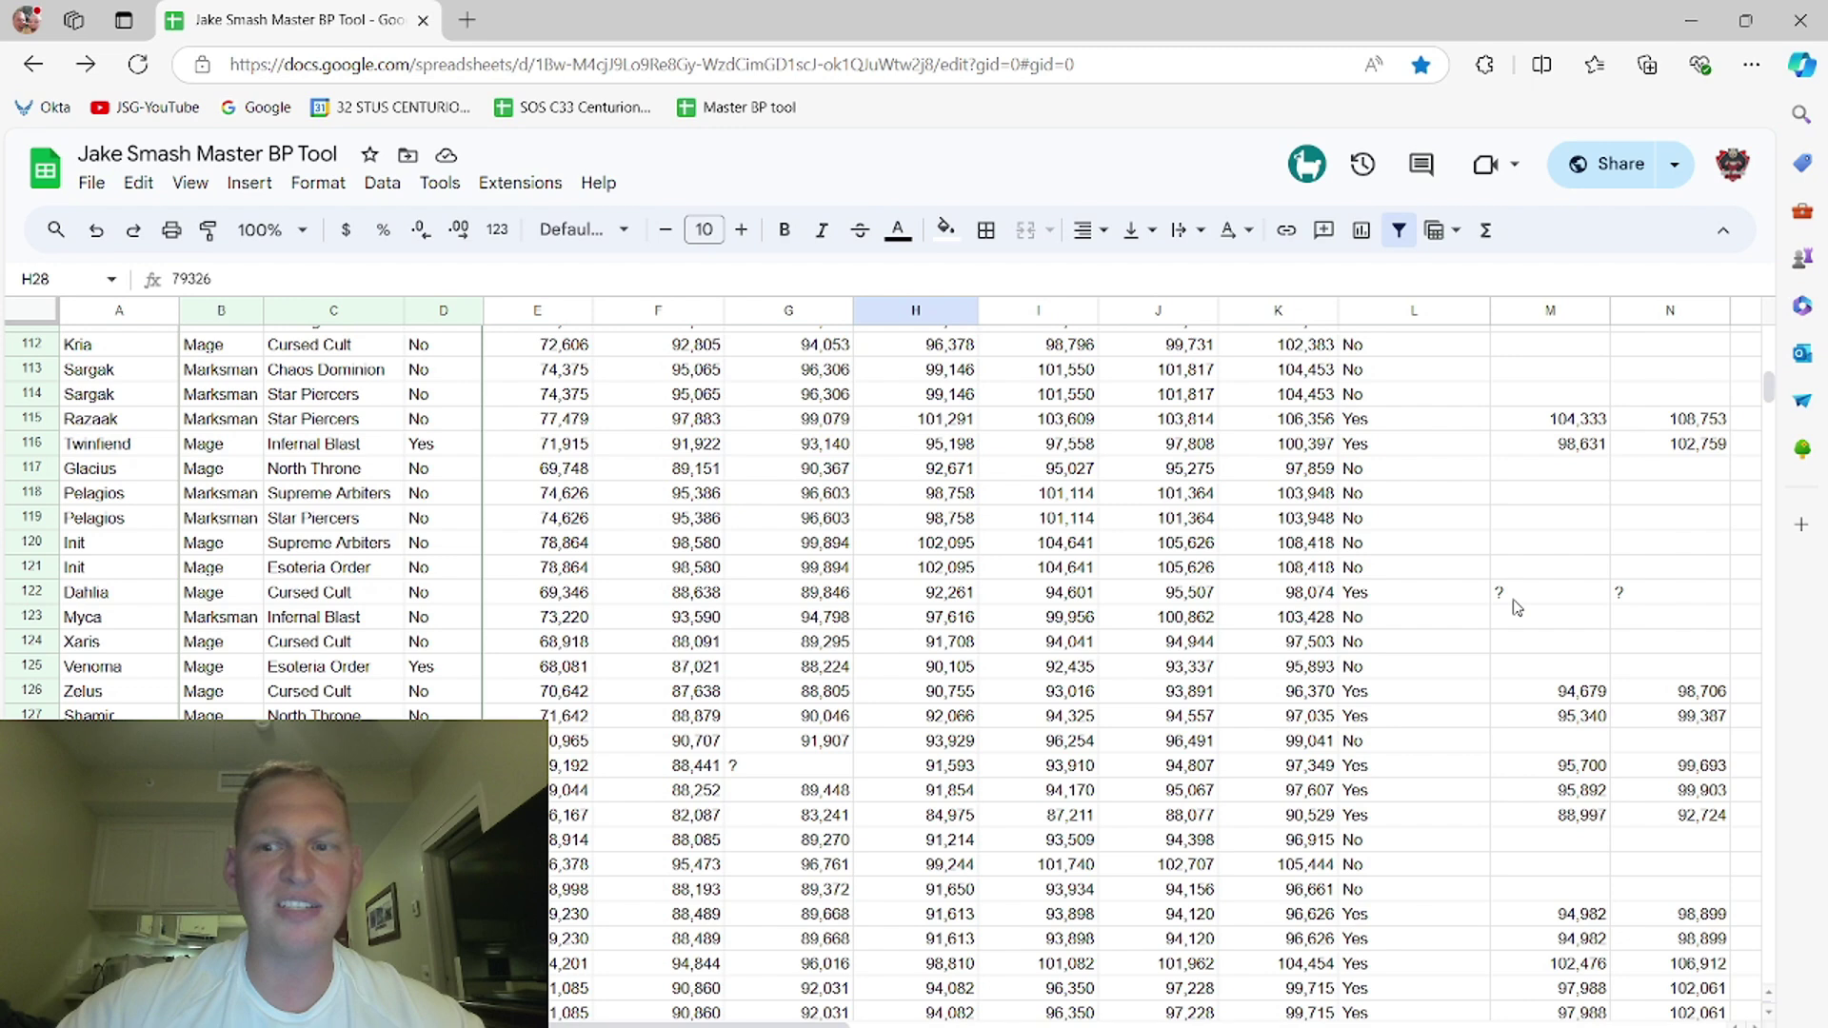
scroll(1561, 598, "down", 4)
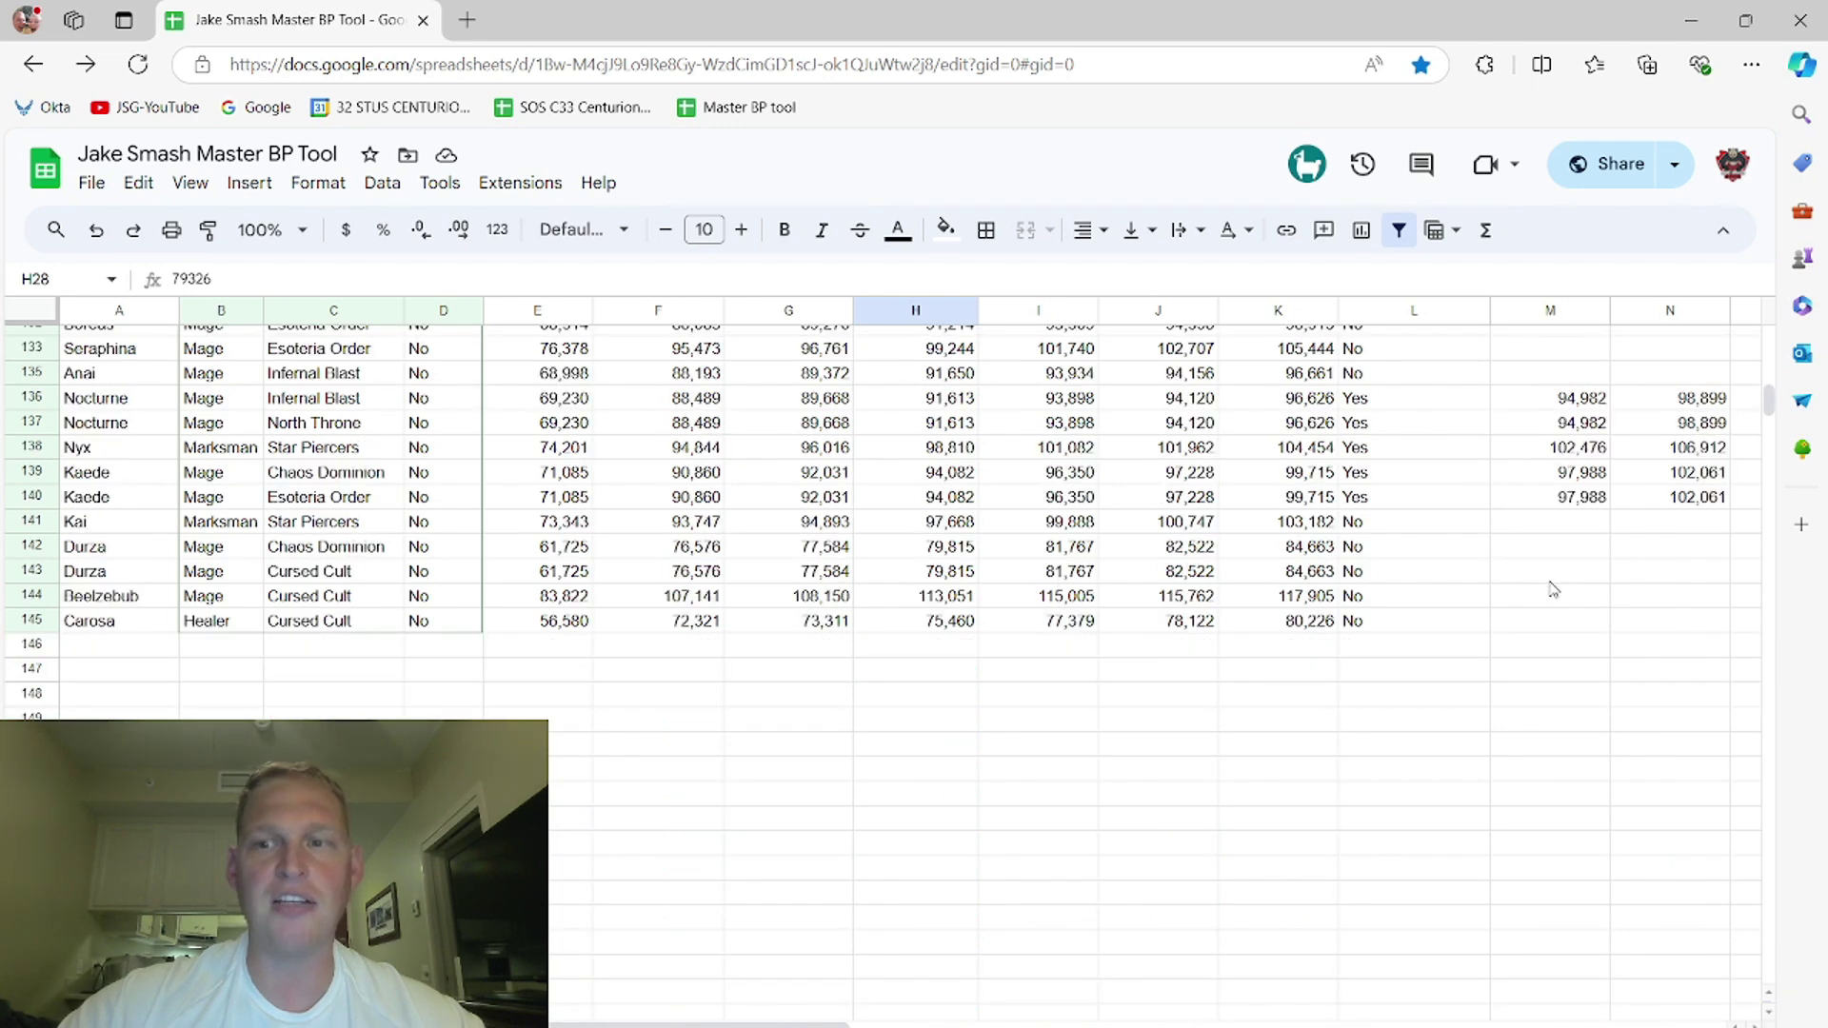
scroll(1553, 588, "up", 4)
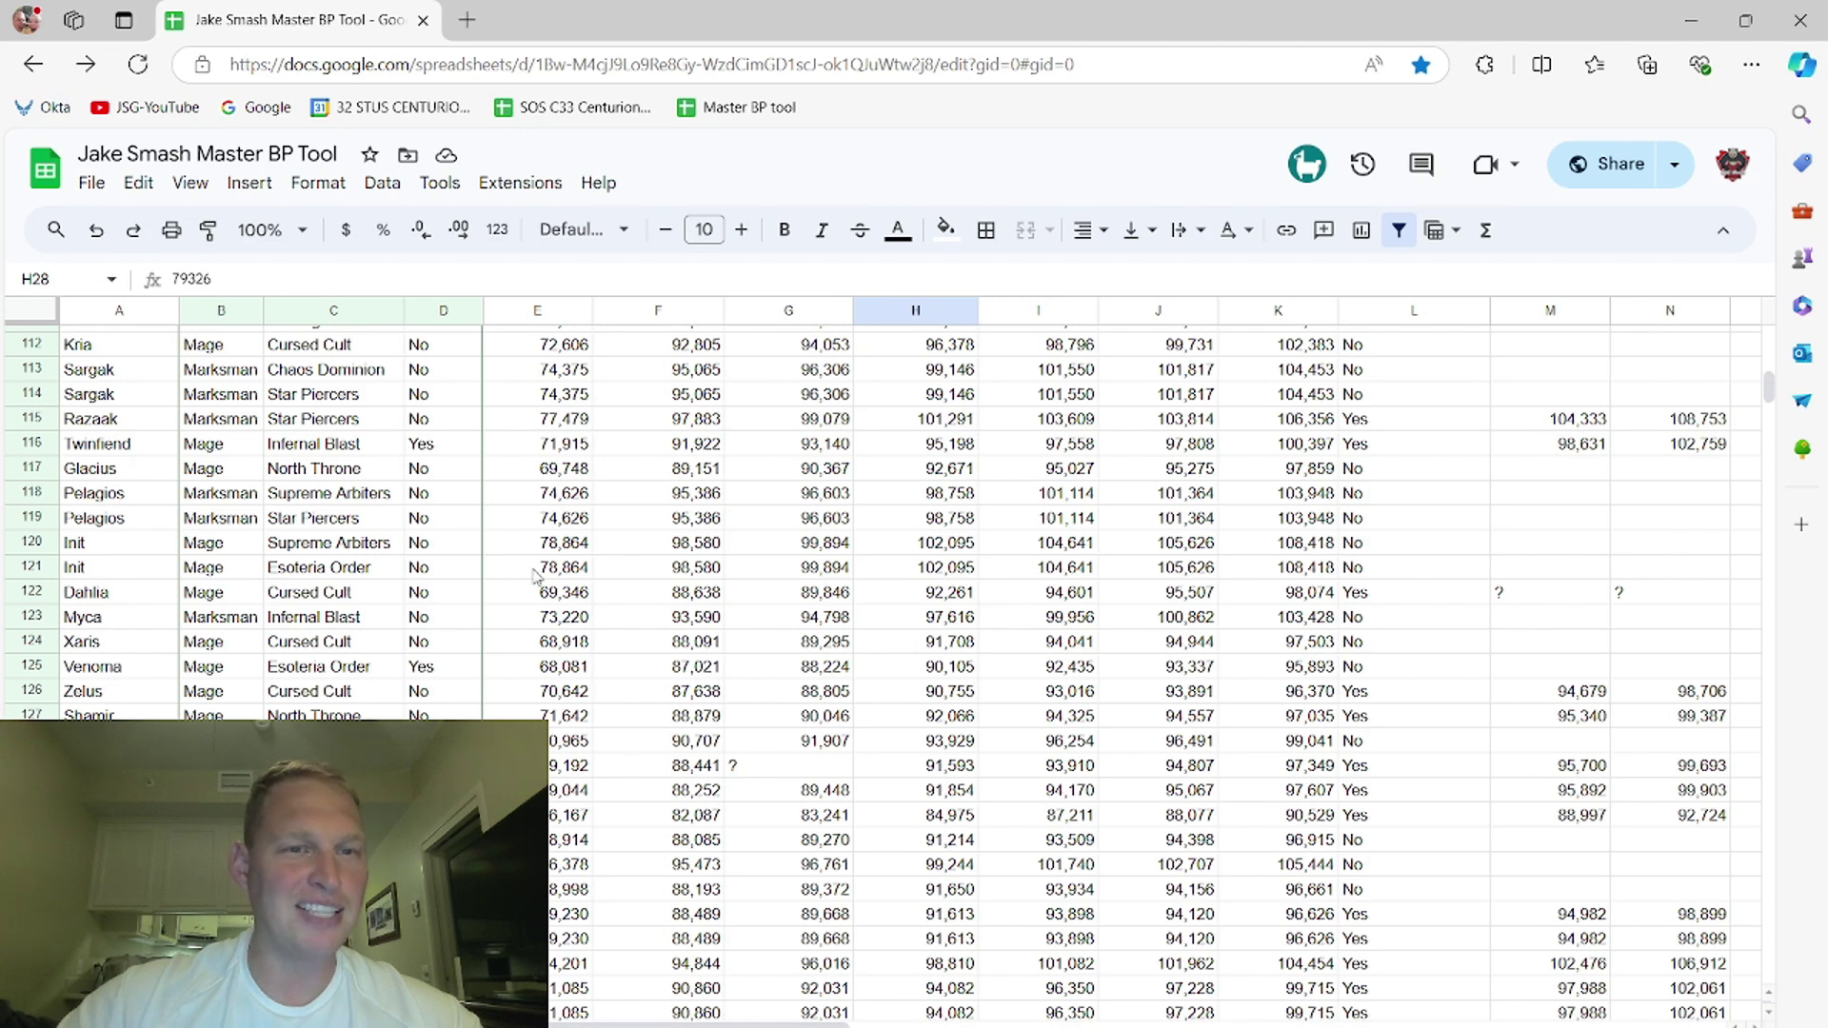
scroll(536, 576, "up", 10)
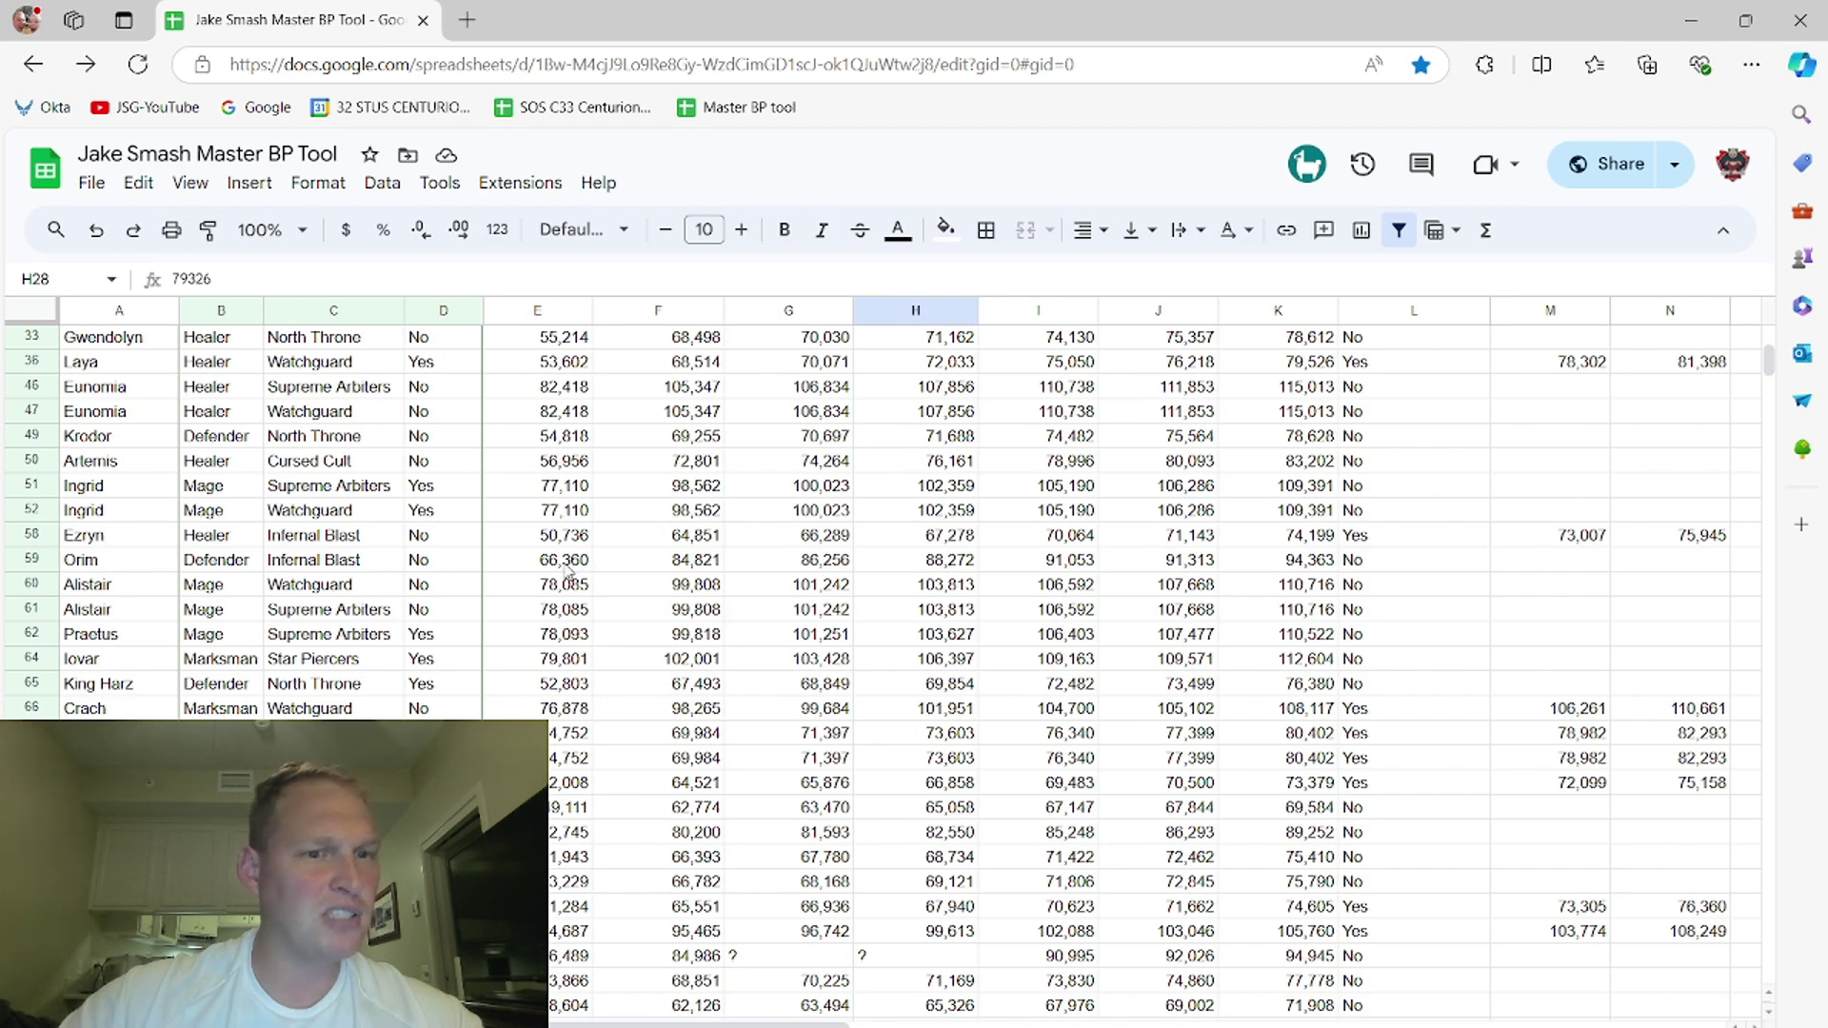
scroll(549, 614, "up", 5)
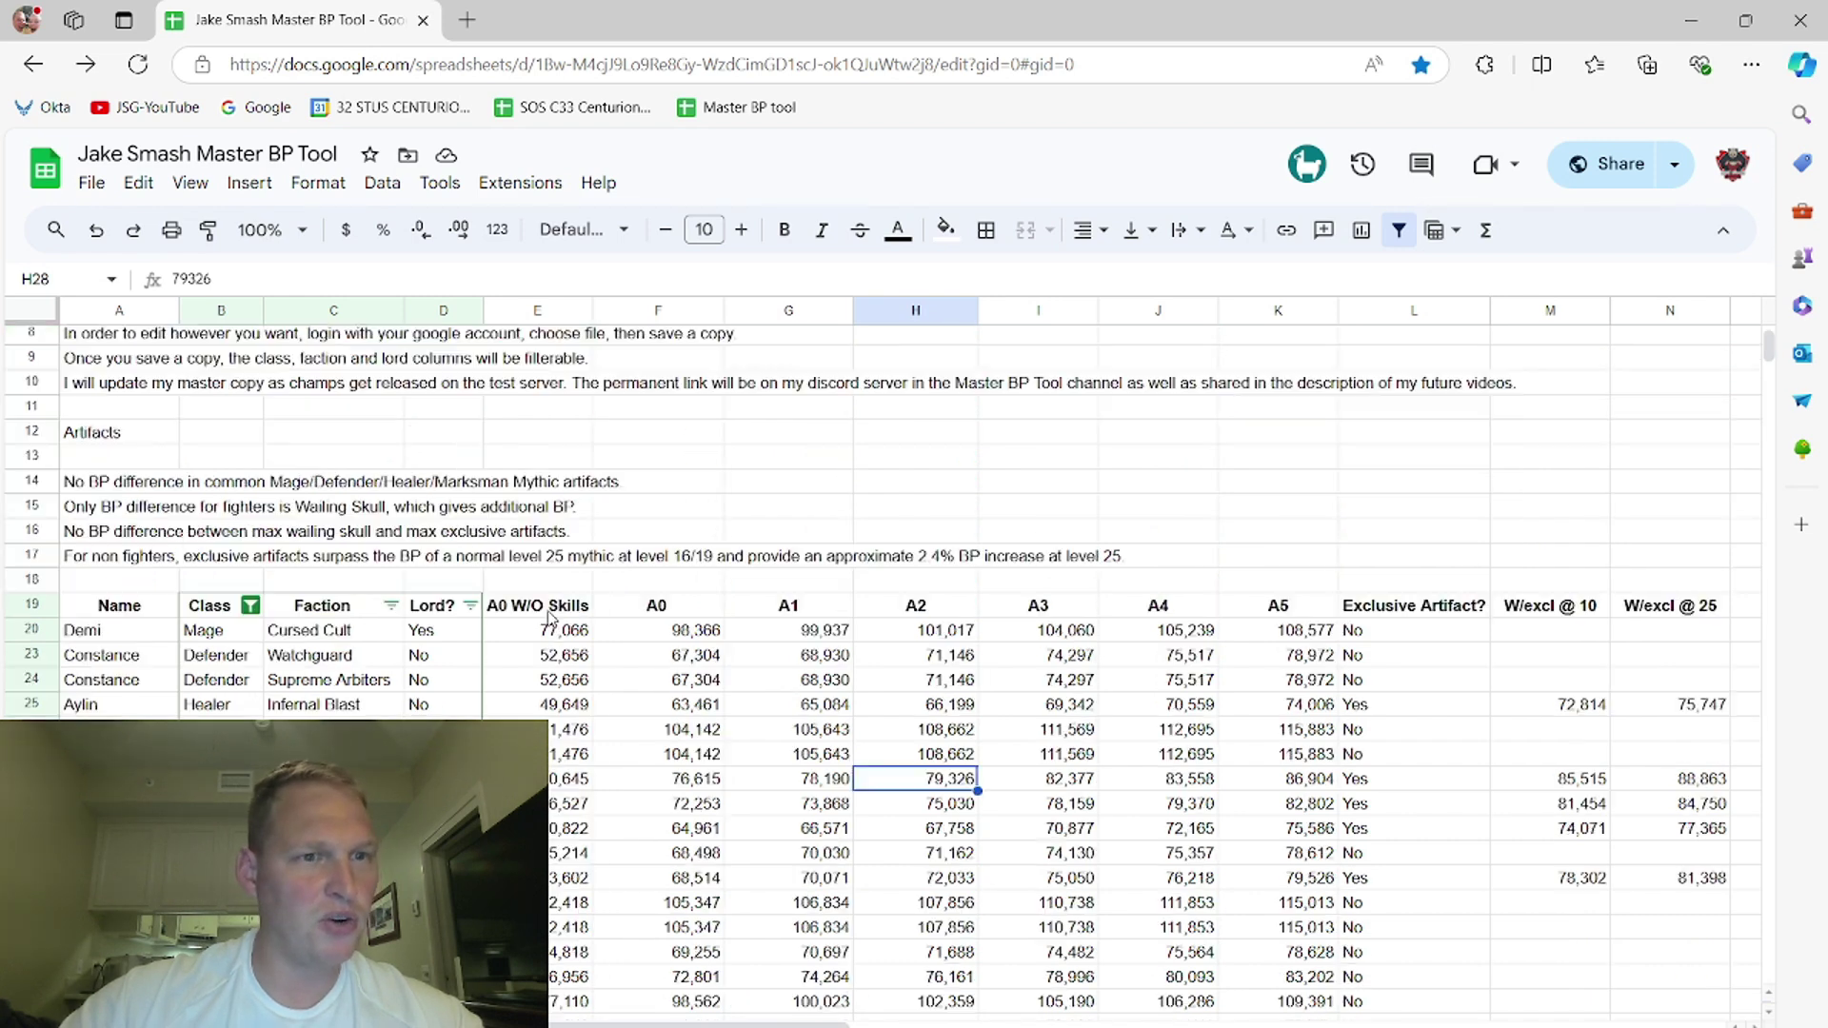
scroll(549, 614, "down", 5)
scroll(551, 614, "down", 5)
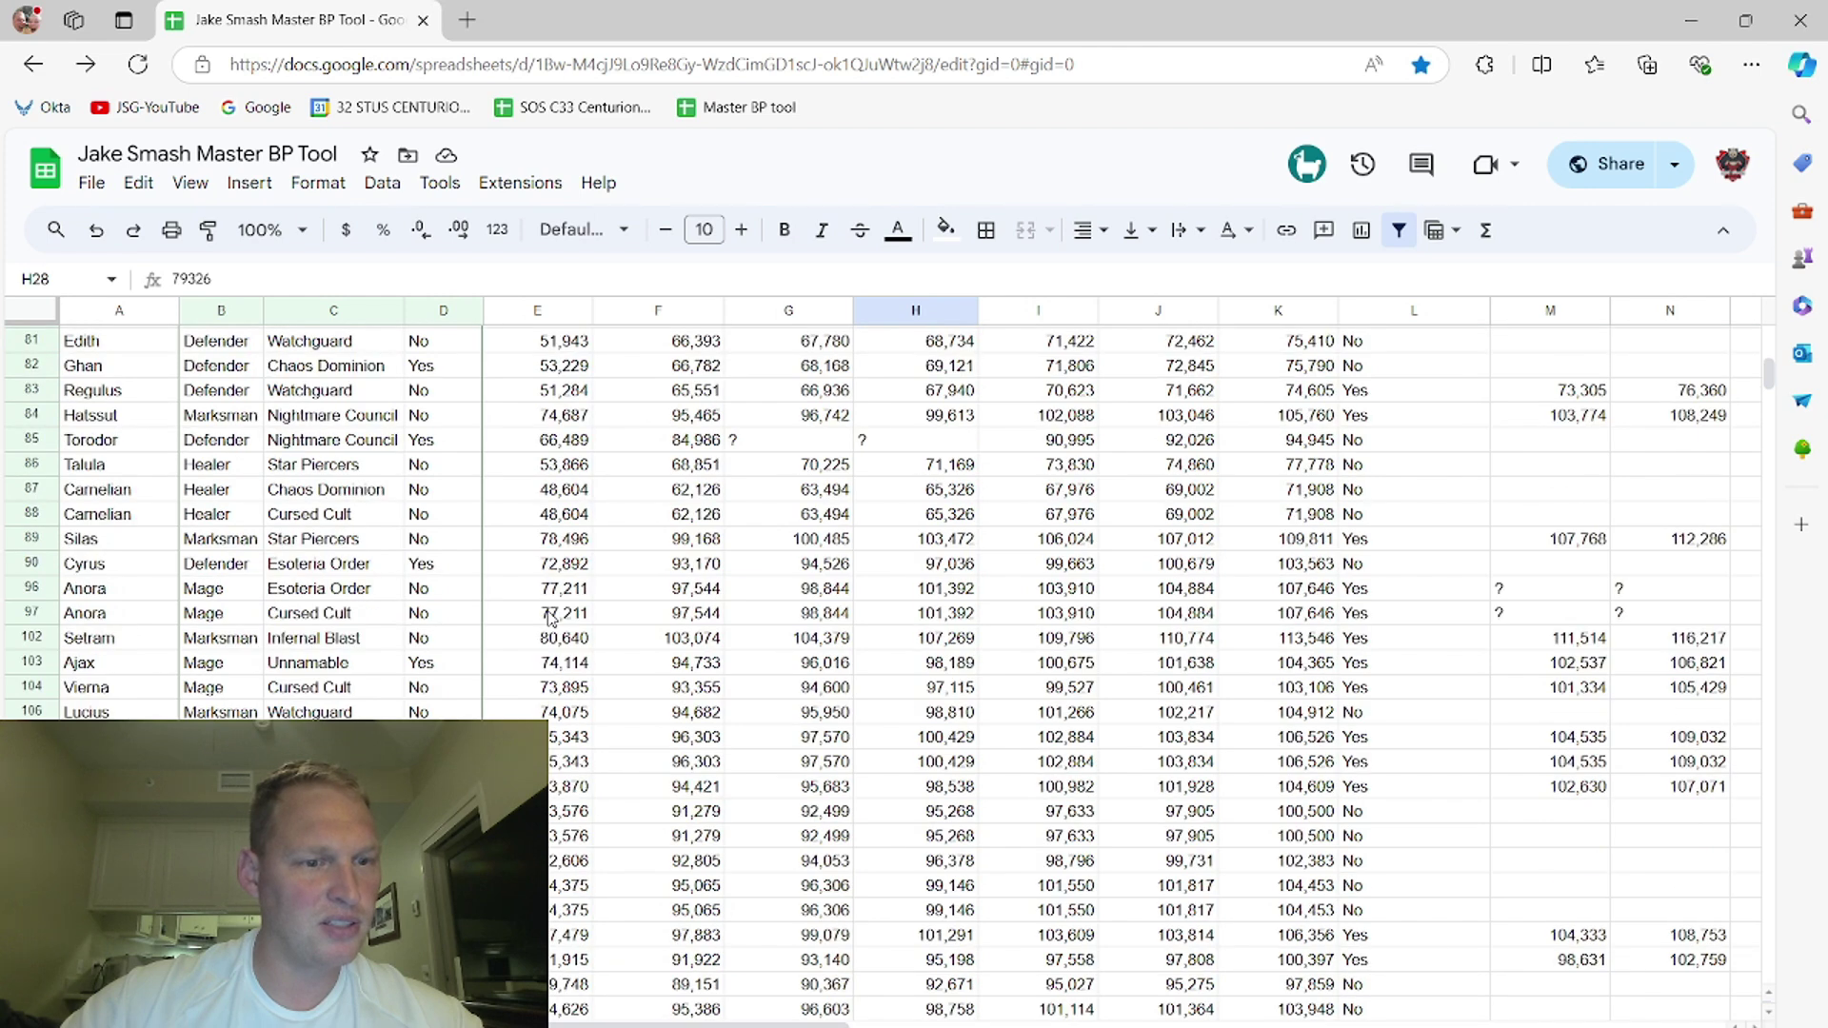
scroll(518, 615, "down", 5)
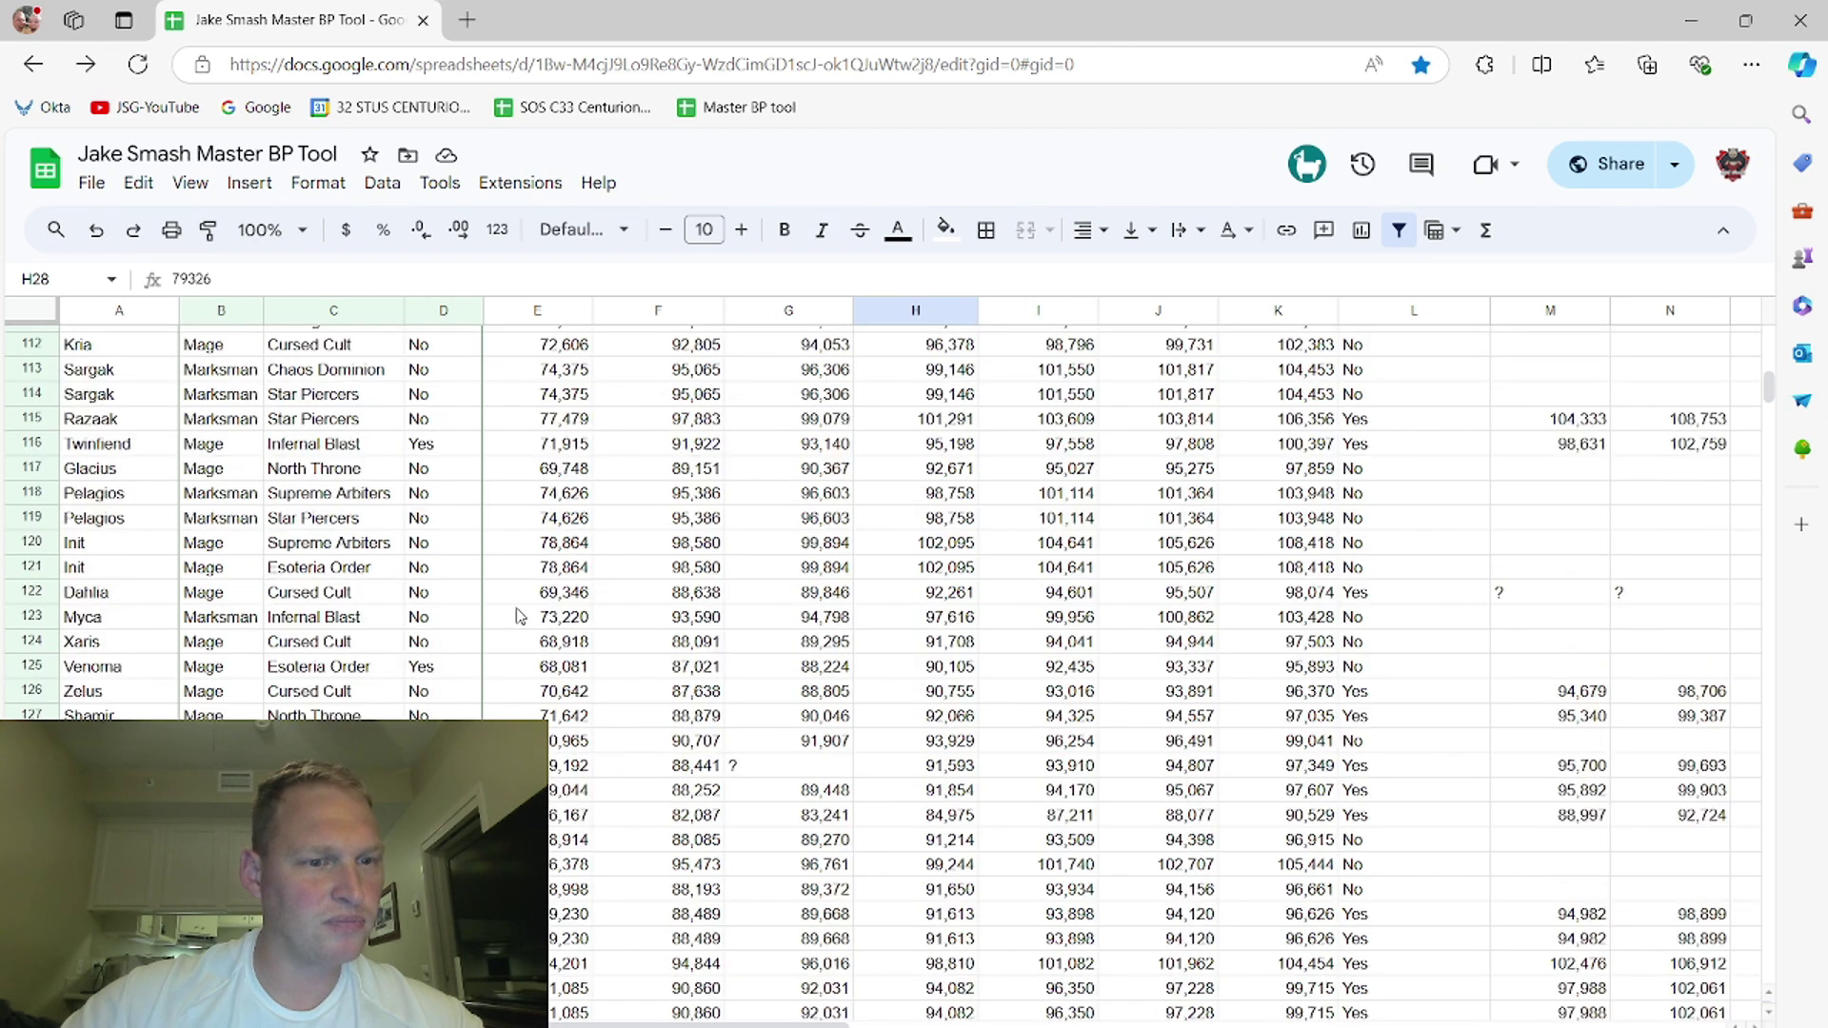
scroll(518, 616, "down", 5)
scroll(519, 616, "up", 5)
scroll(519, 616, "up", 5)
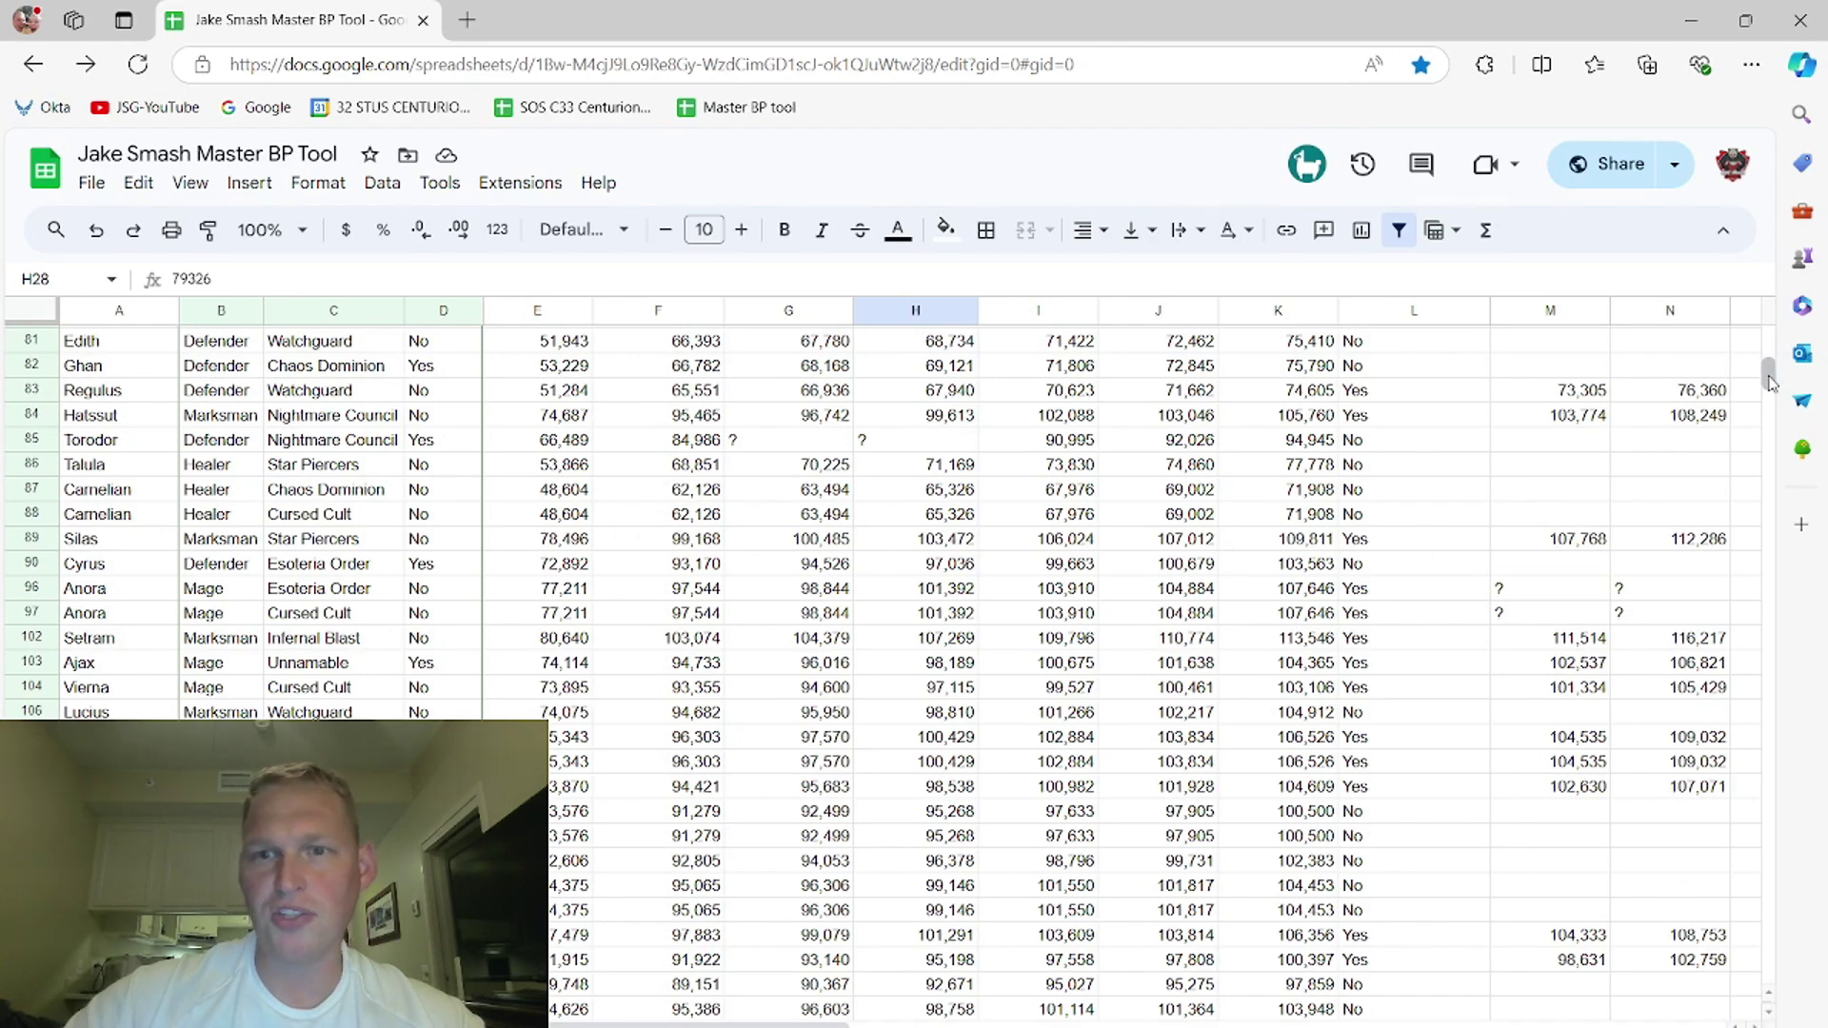
mouse_move(1768, 379)
left_mouse_down()
mouse_move(1769, 362)
mouse_move(1789, 396)
mouse_move(1794, 360)
left_mouse_up()
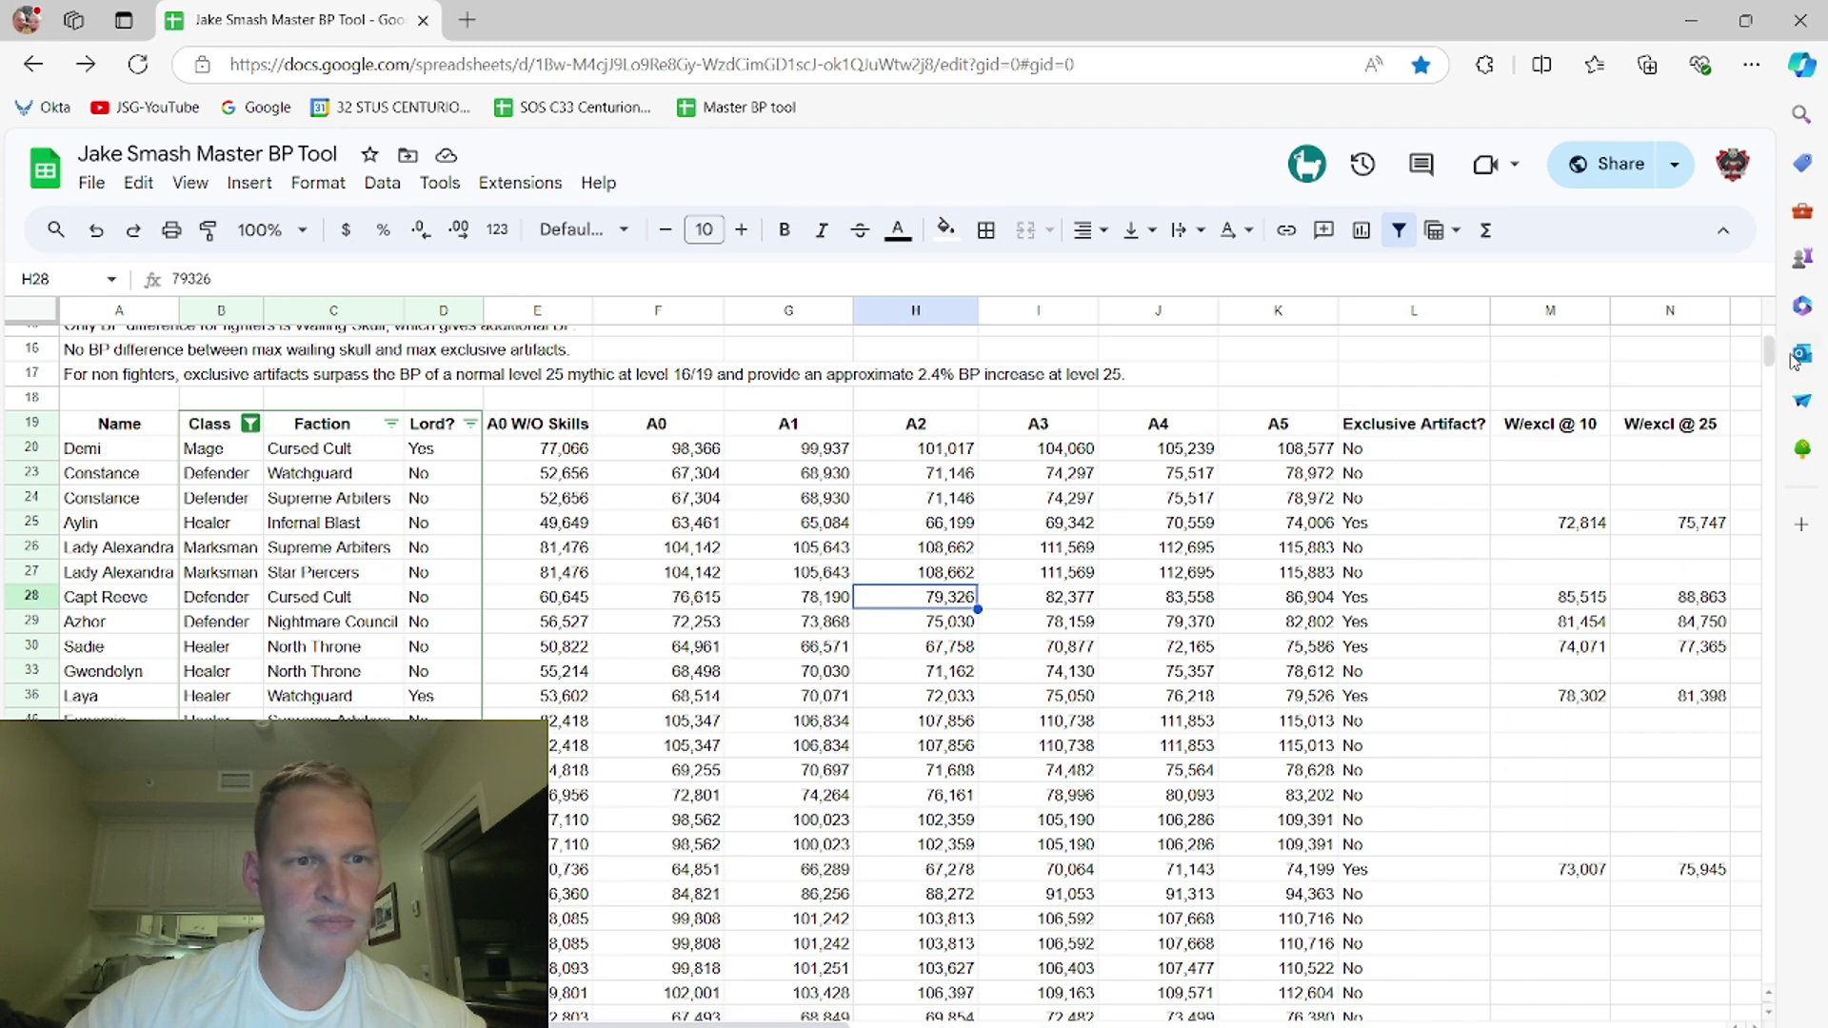
Step: Select all values in the Class filter so Fighters reappear with every class
left_click(251, 423)
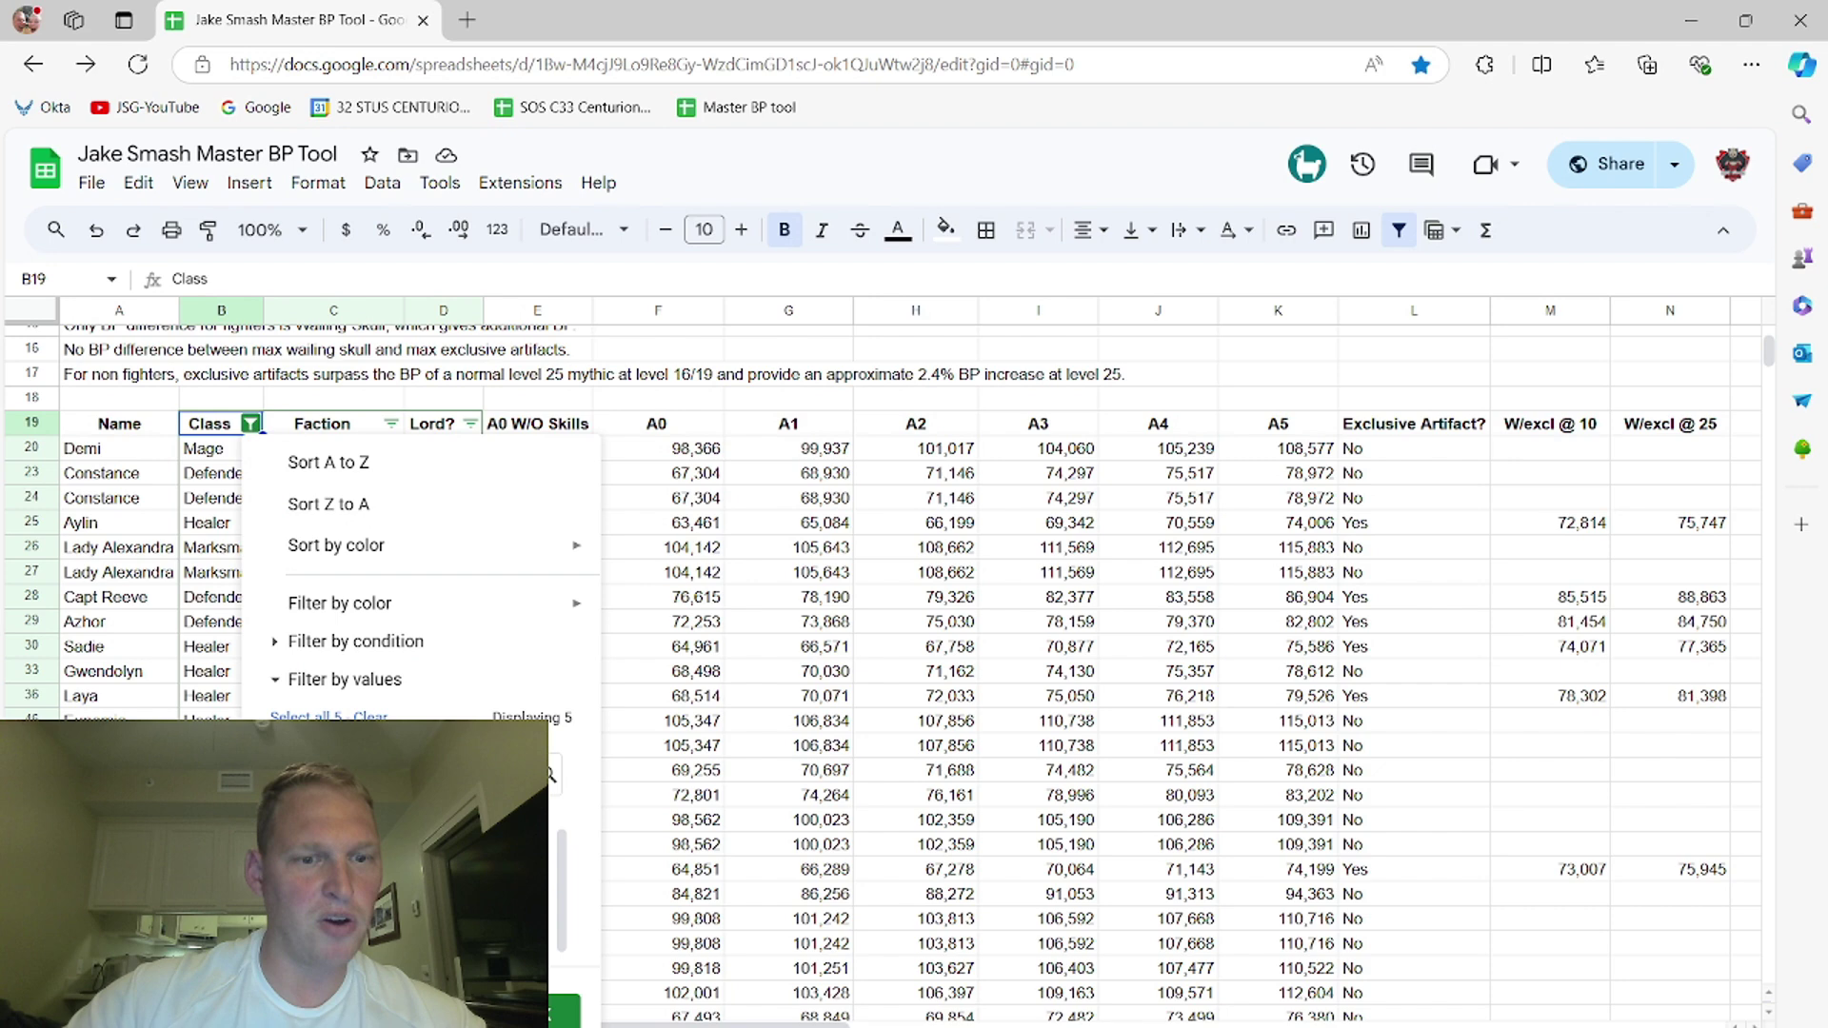
left_click(564, 1011)
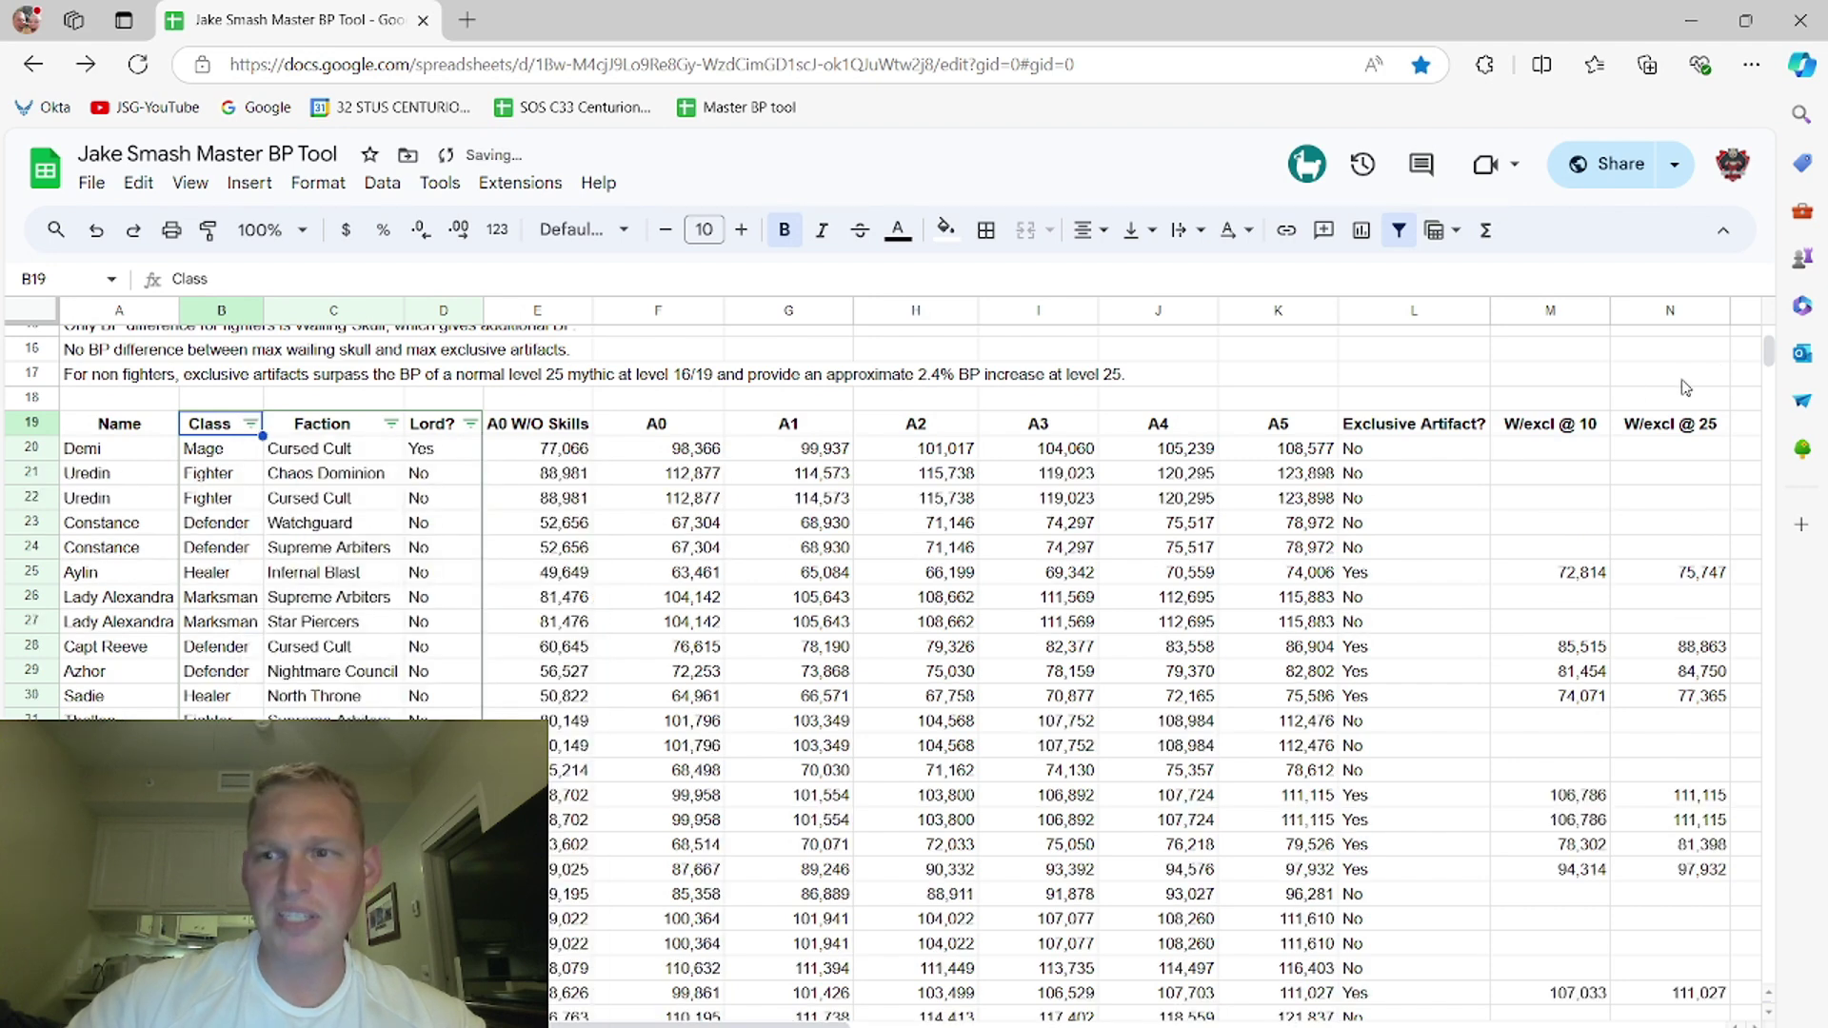
left_click_drag(1768, 354, 1794, 381)
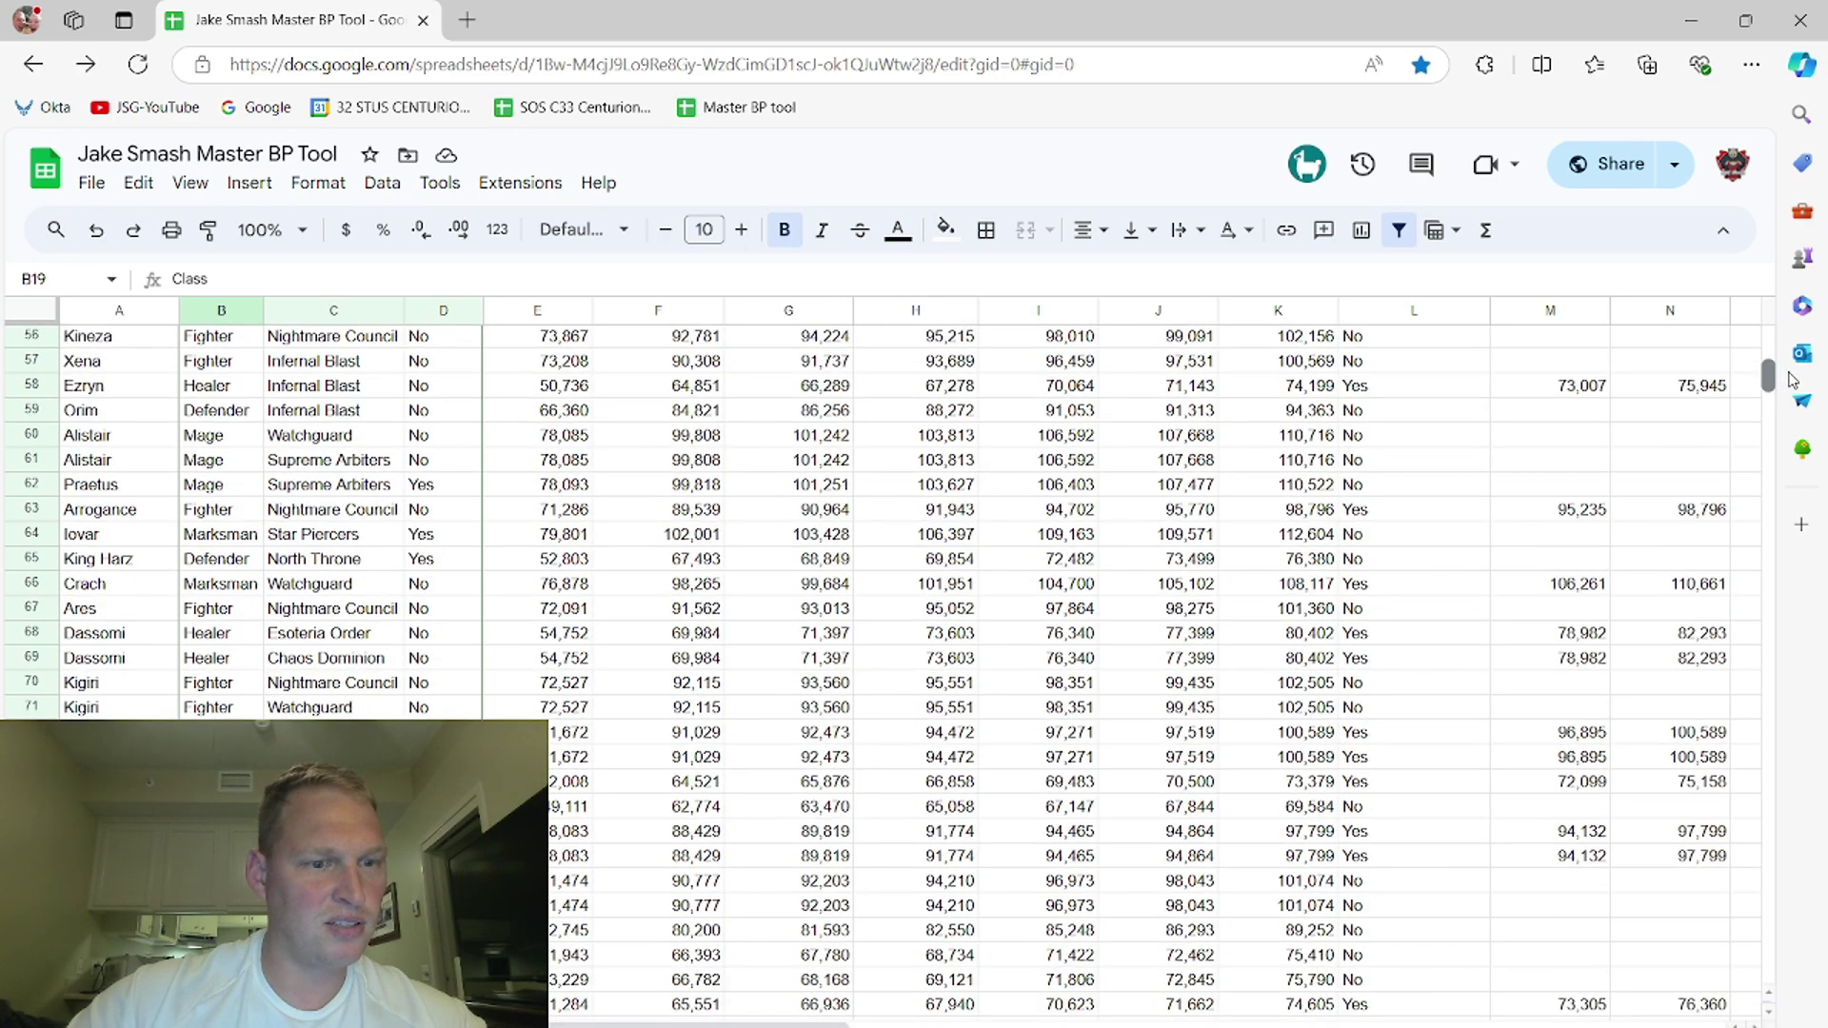
scroll(1793, 388, "down", 1)
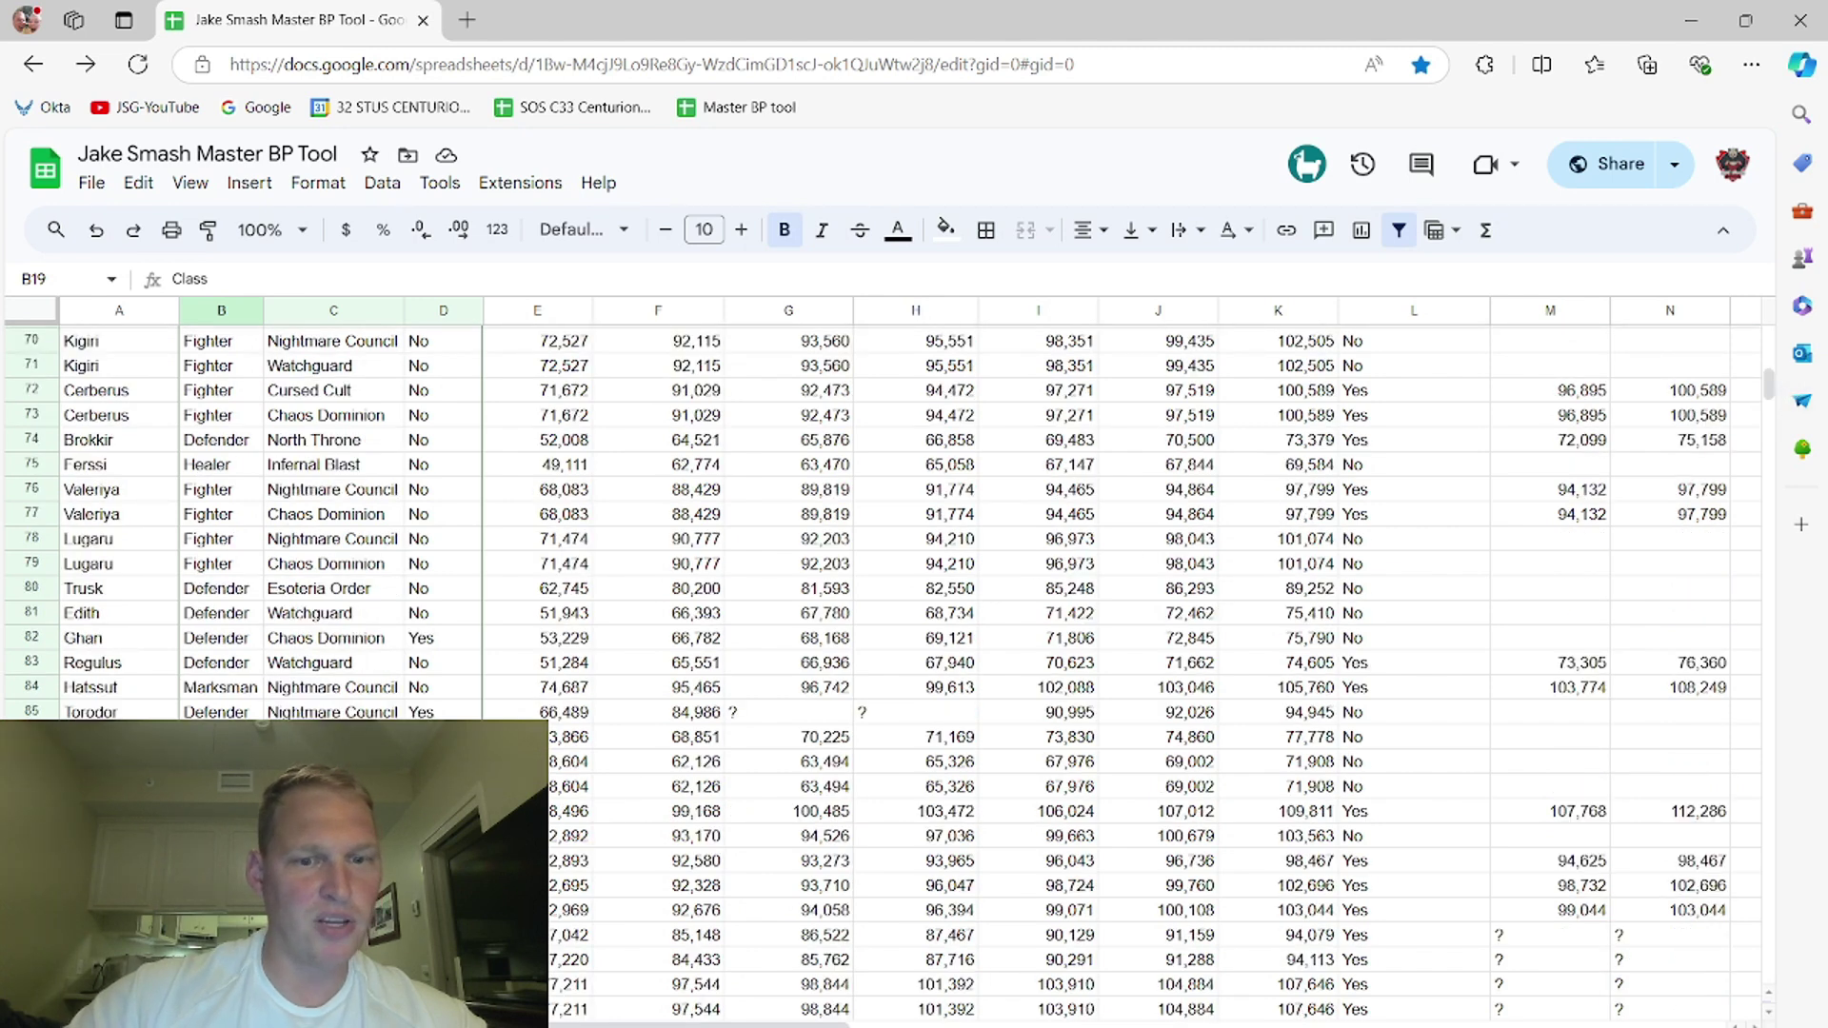
left_click(556, 841)
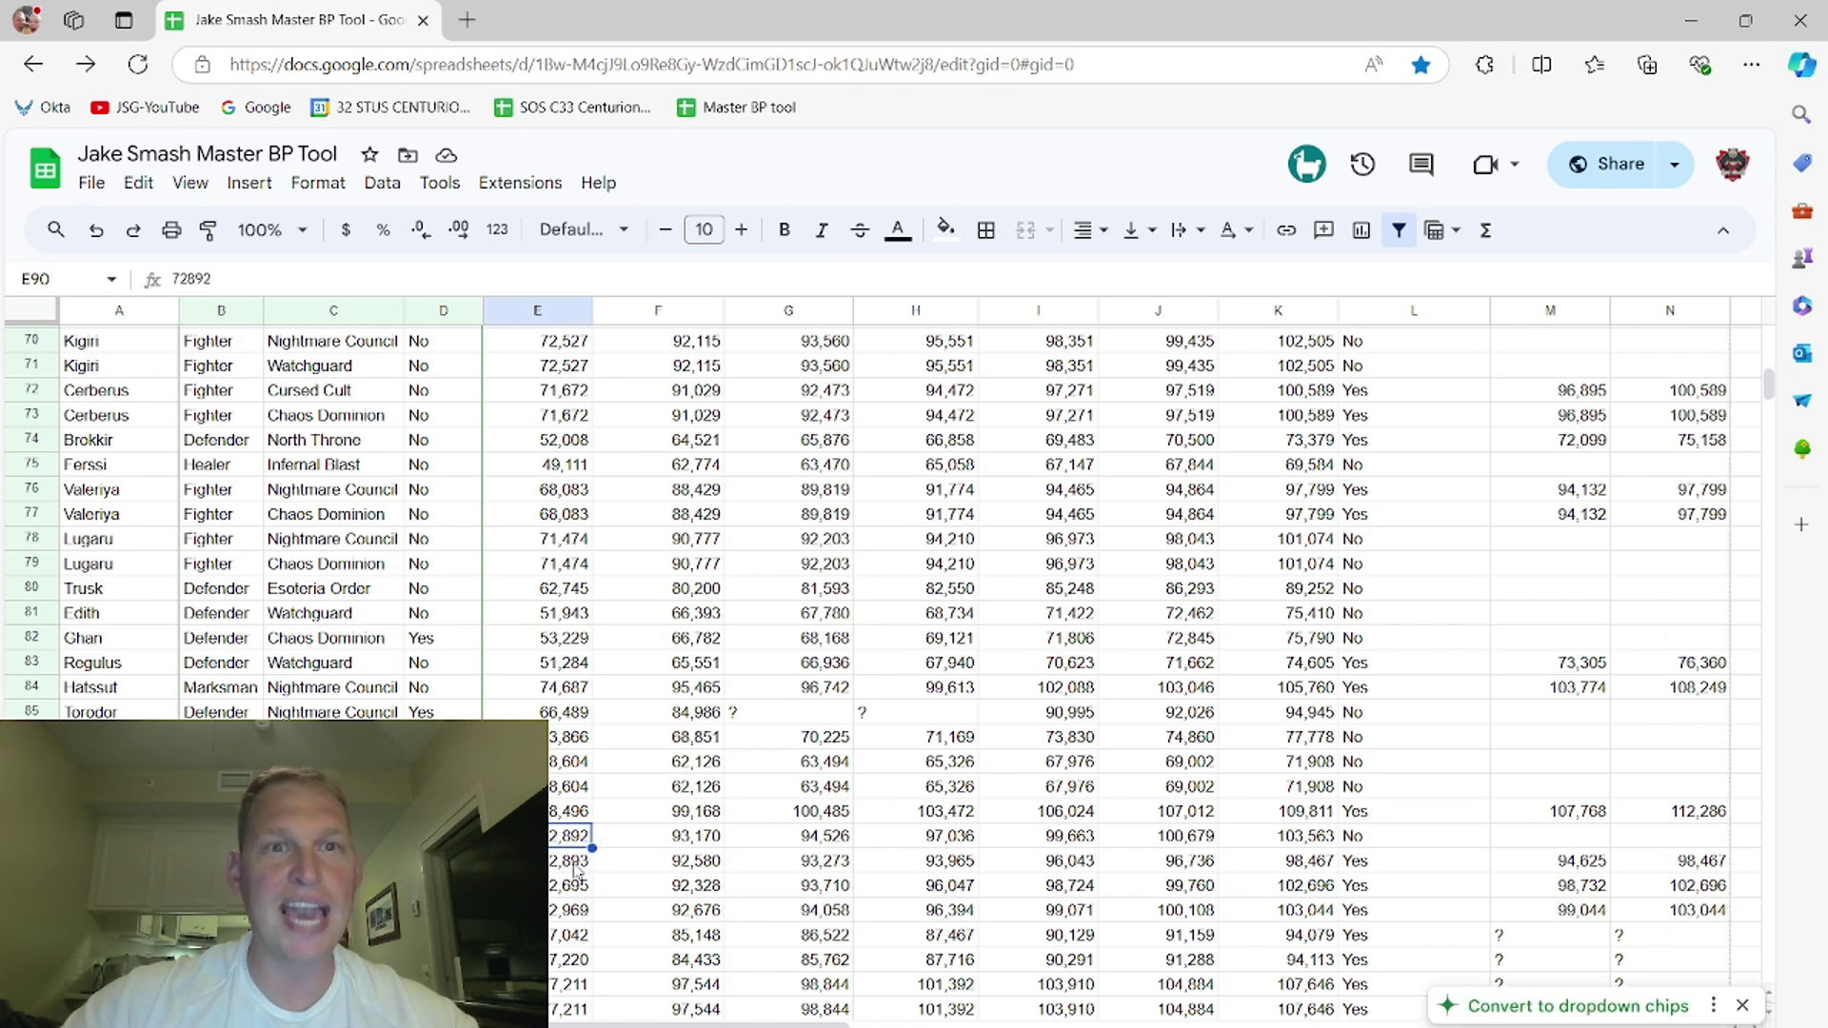
left_click(558, 866)
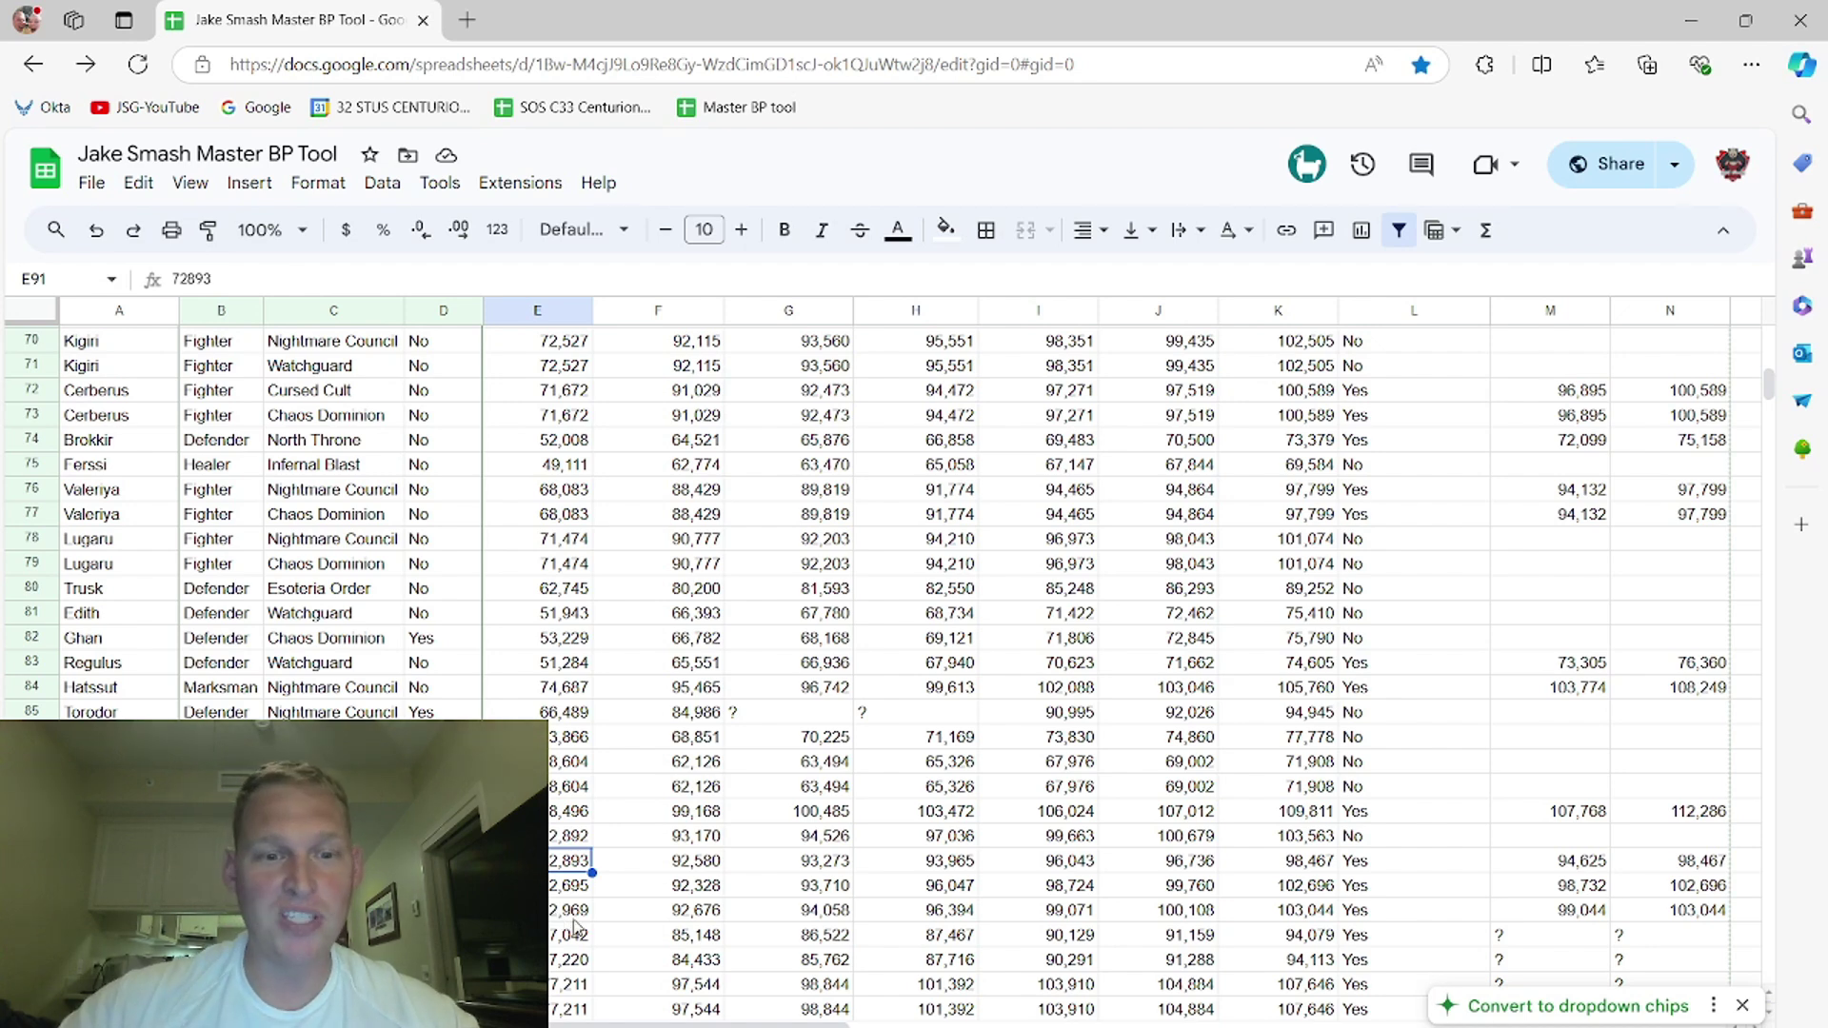
left_click(705, 842)
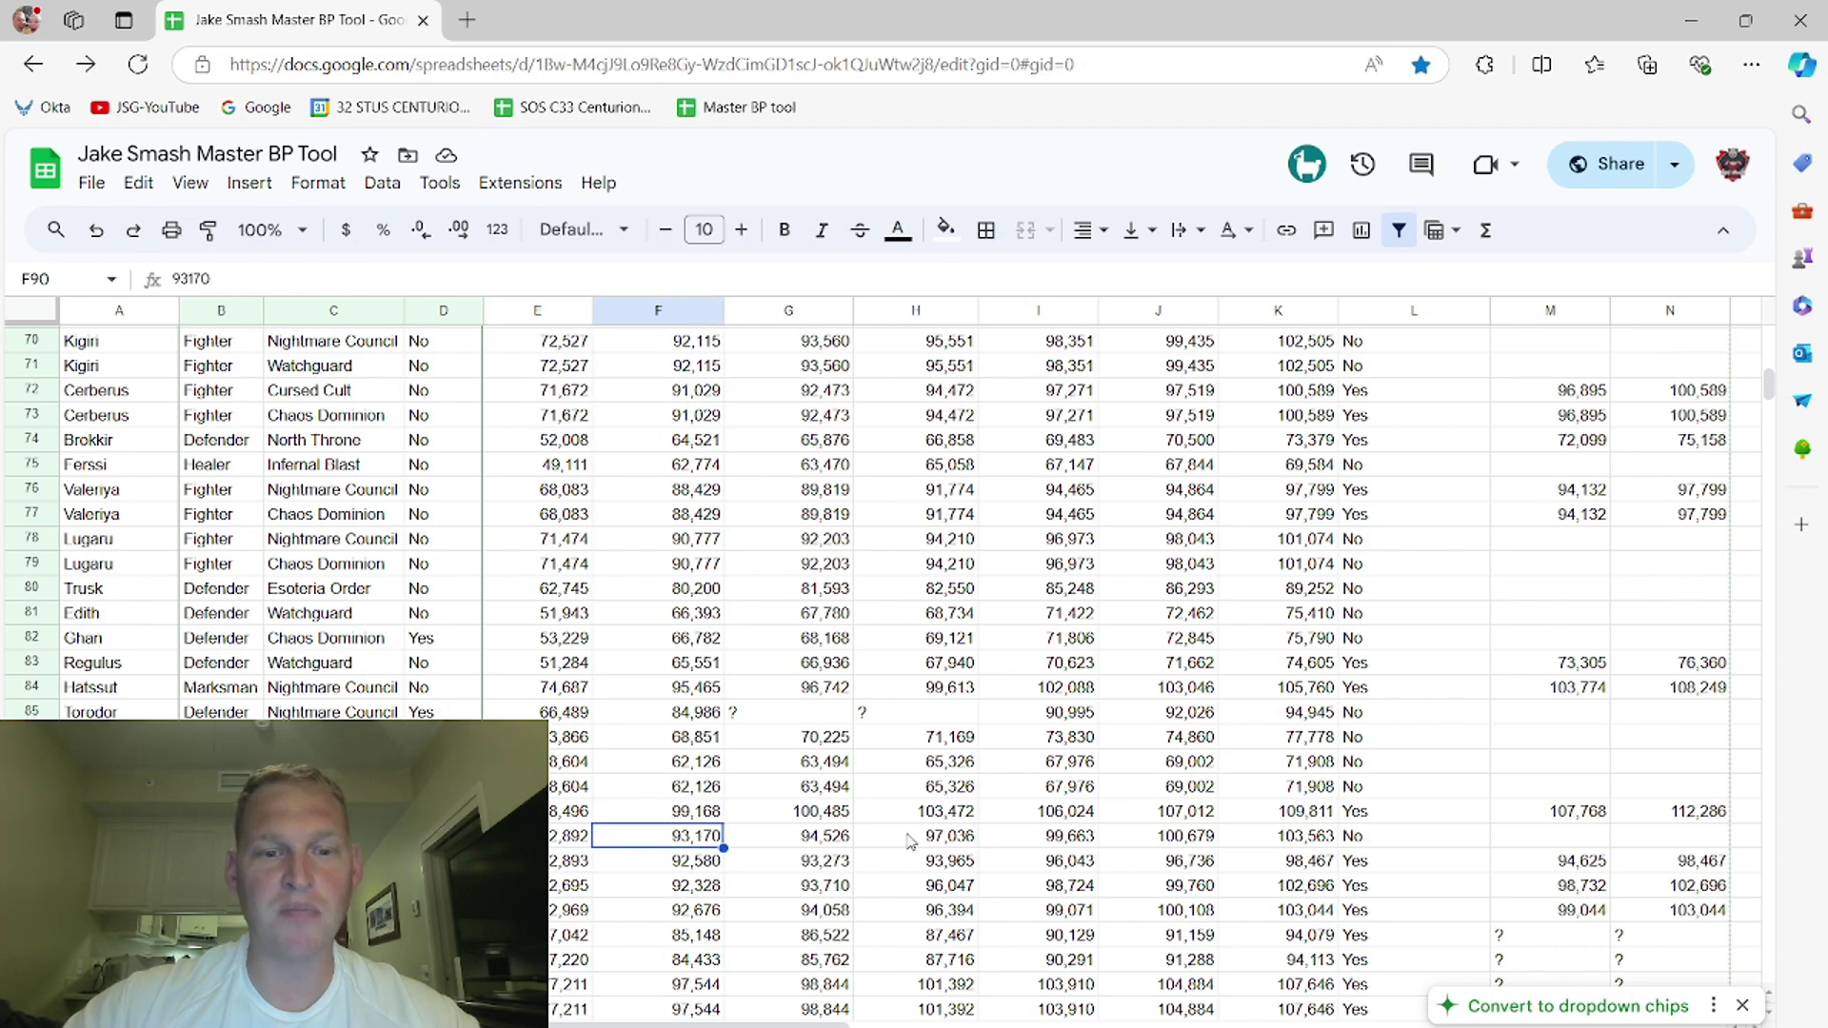
left_click(1332, 842)
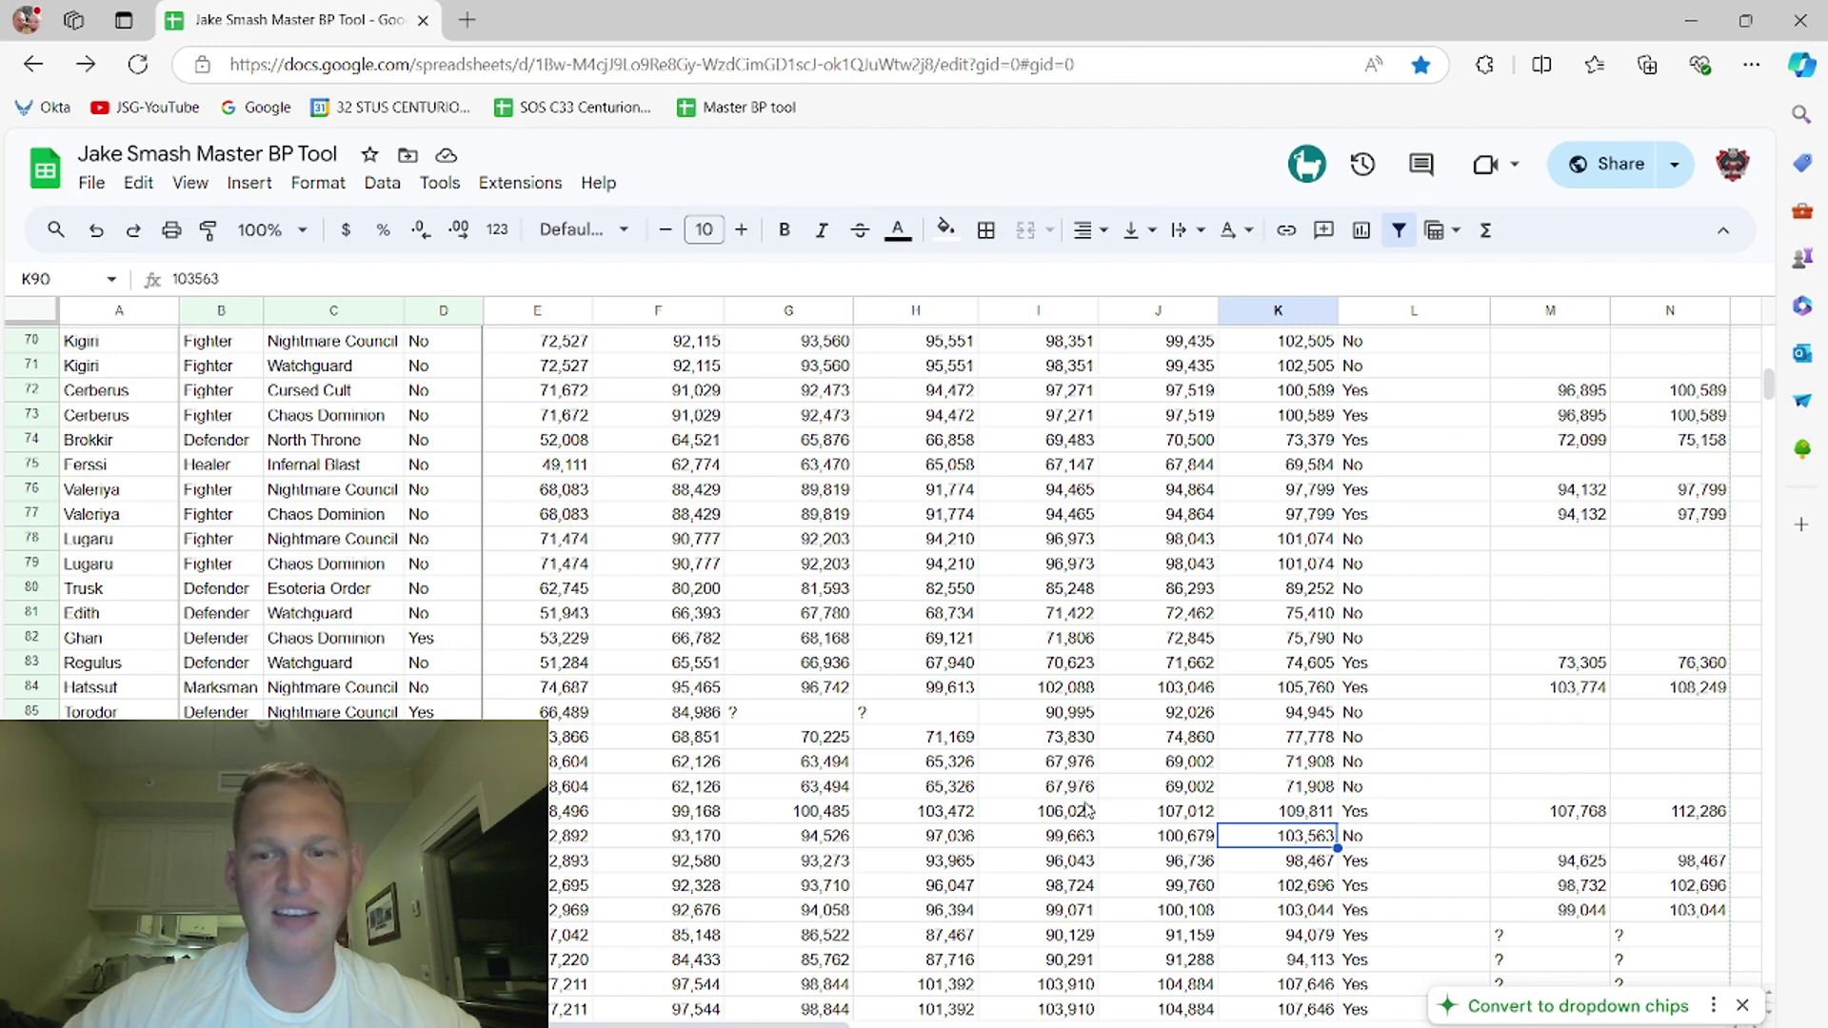
scroll(1085, 809, "down", 4)
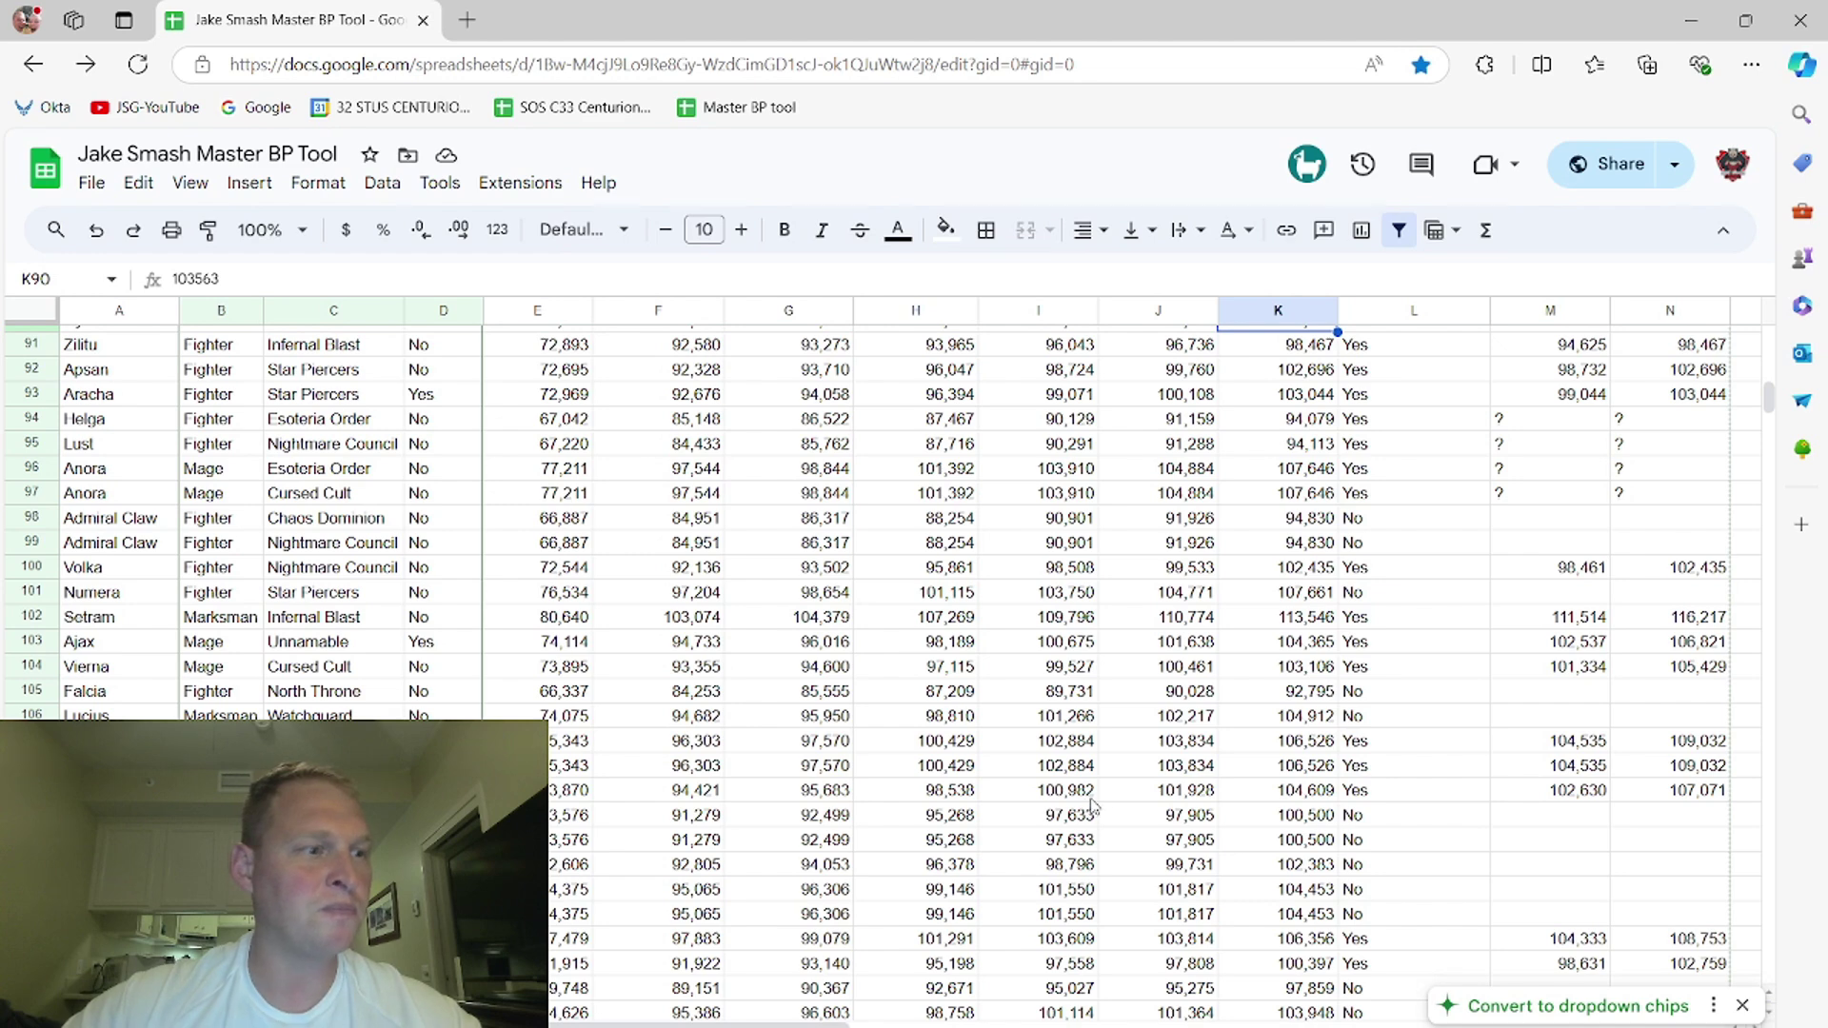
scroll(1126, 806, "up", 8)
scroll(1127, 805, "up", 4)
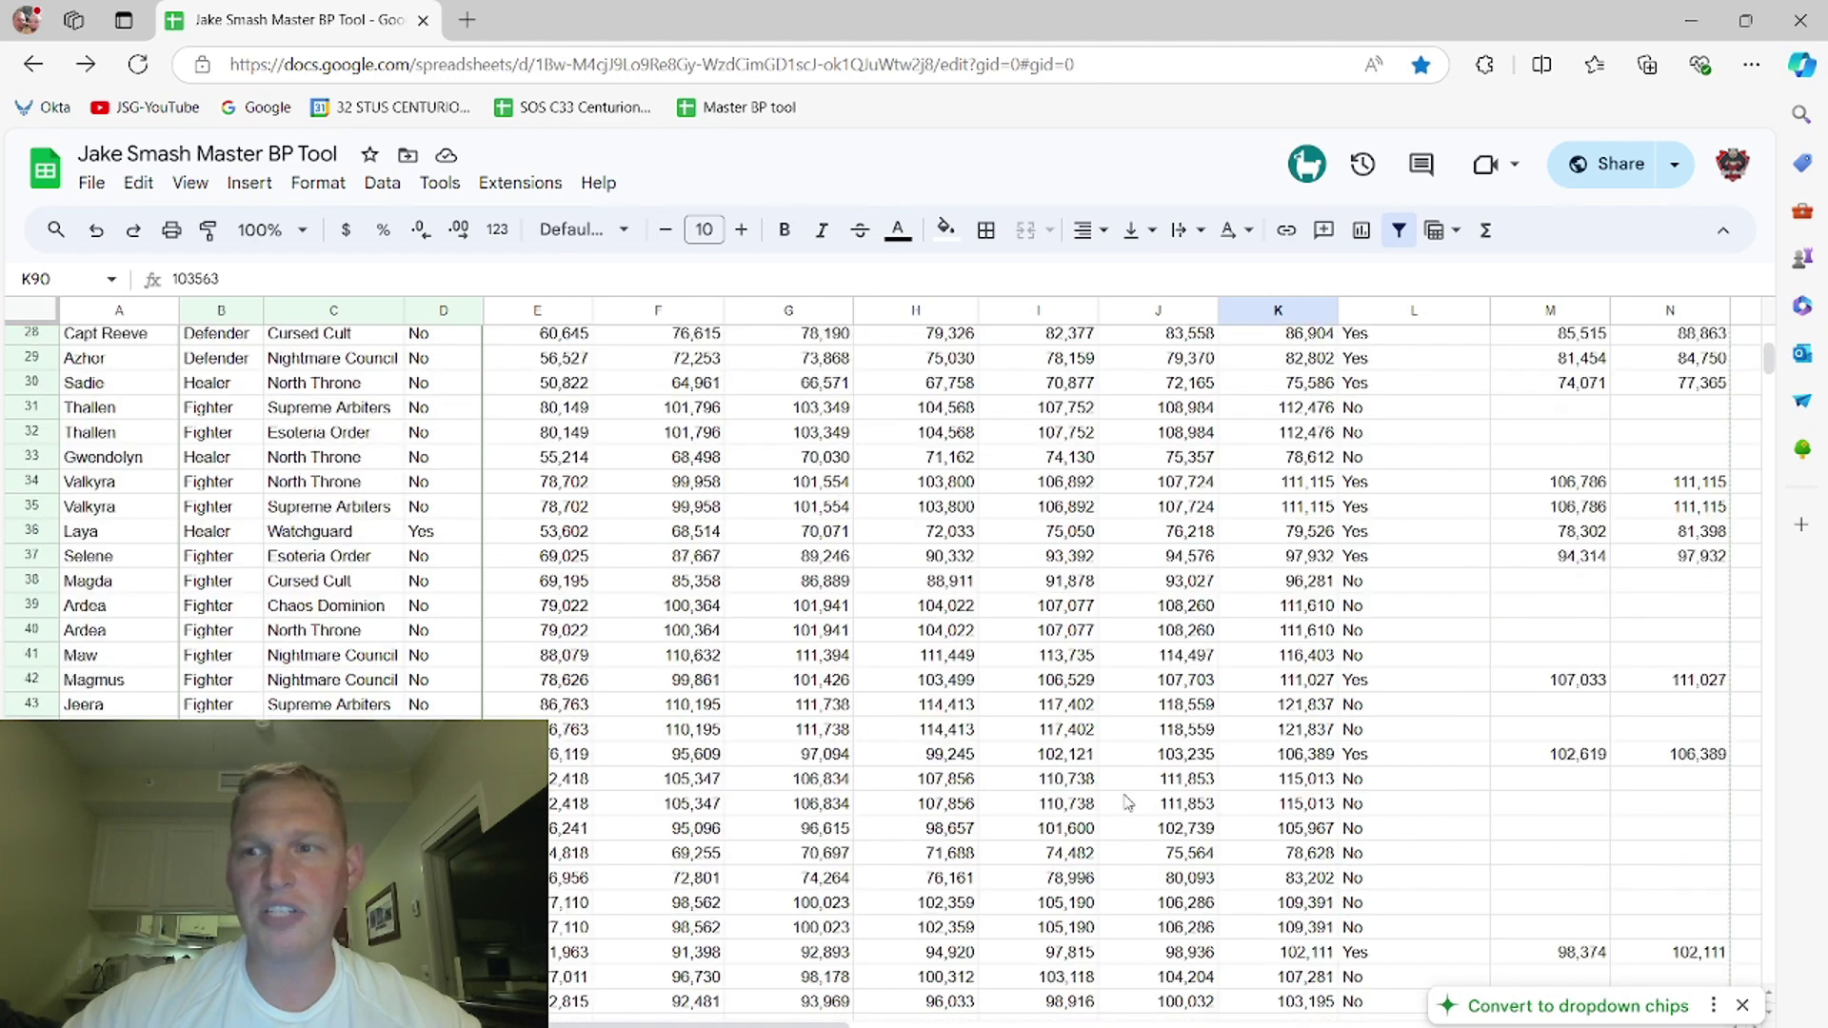
scroll(1125, 805, "up", 4)
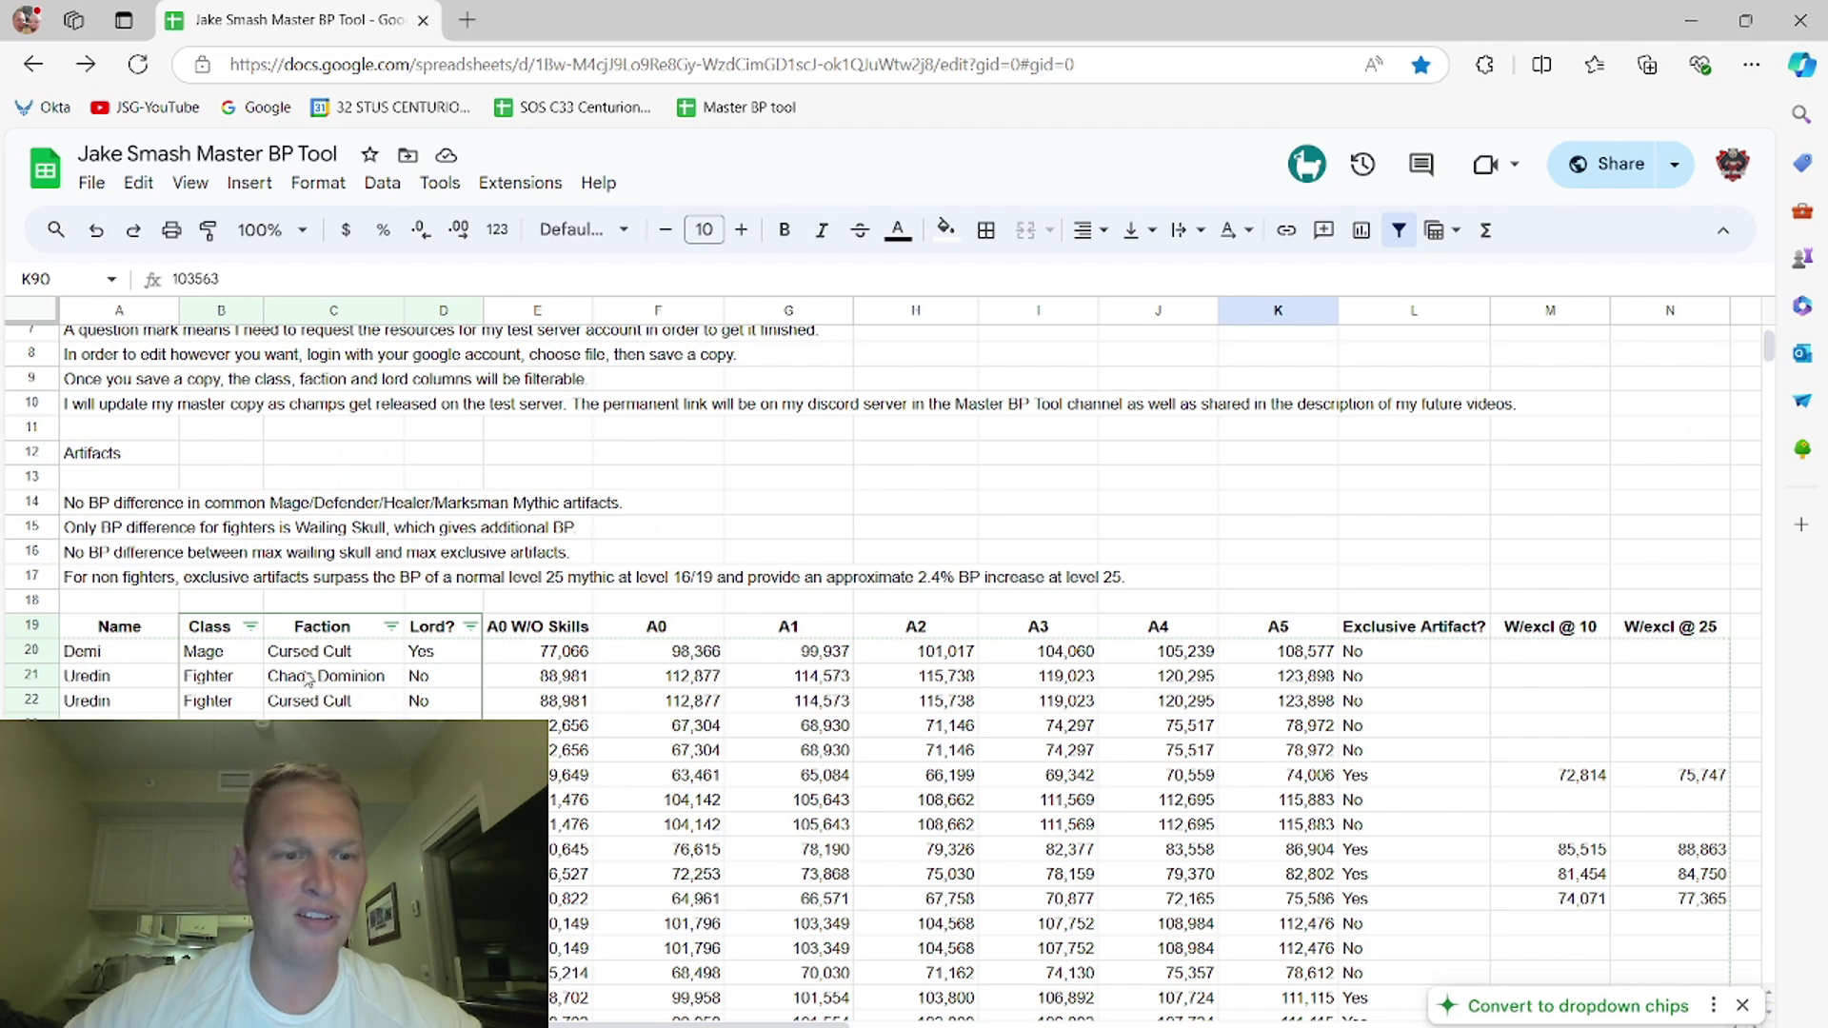
Step: Filter the Class column to show only Healer champions
left_click(251, 628)
scroll(329, 686, "down", 3)
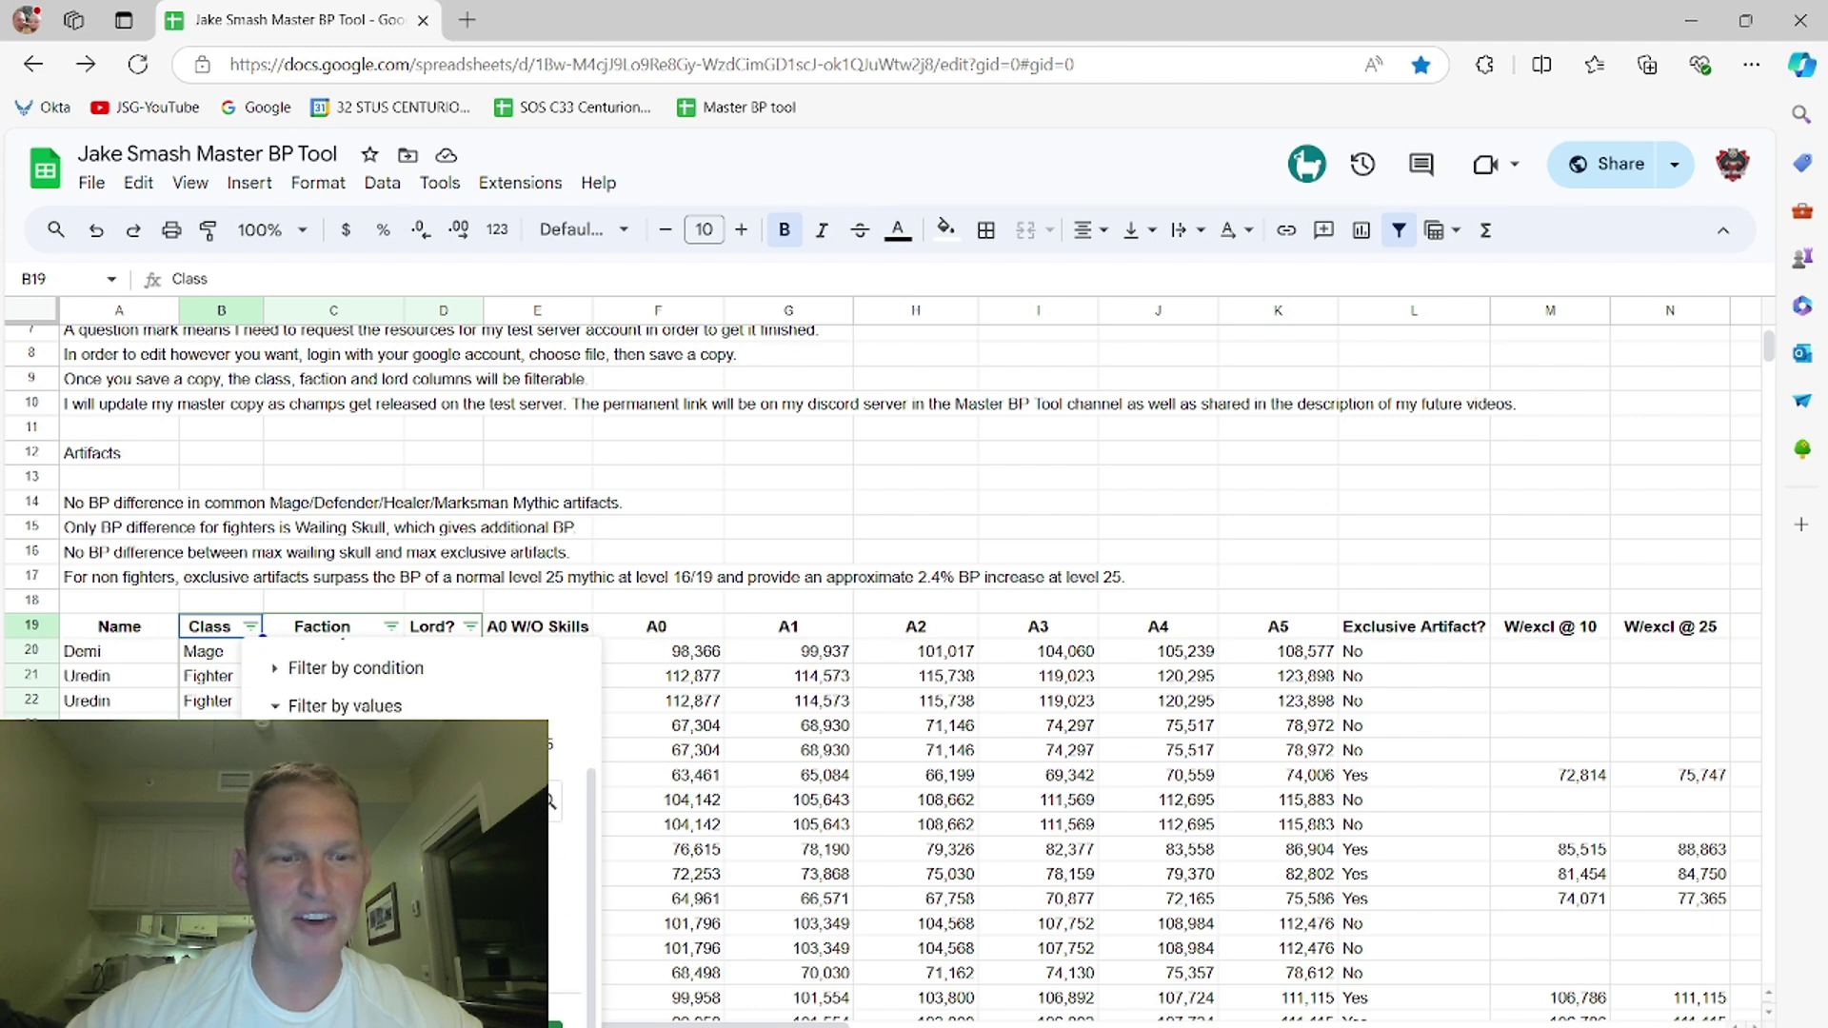
left_click(672, 634)
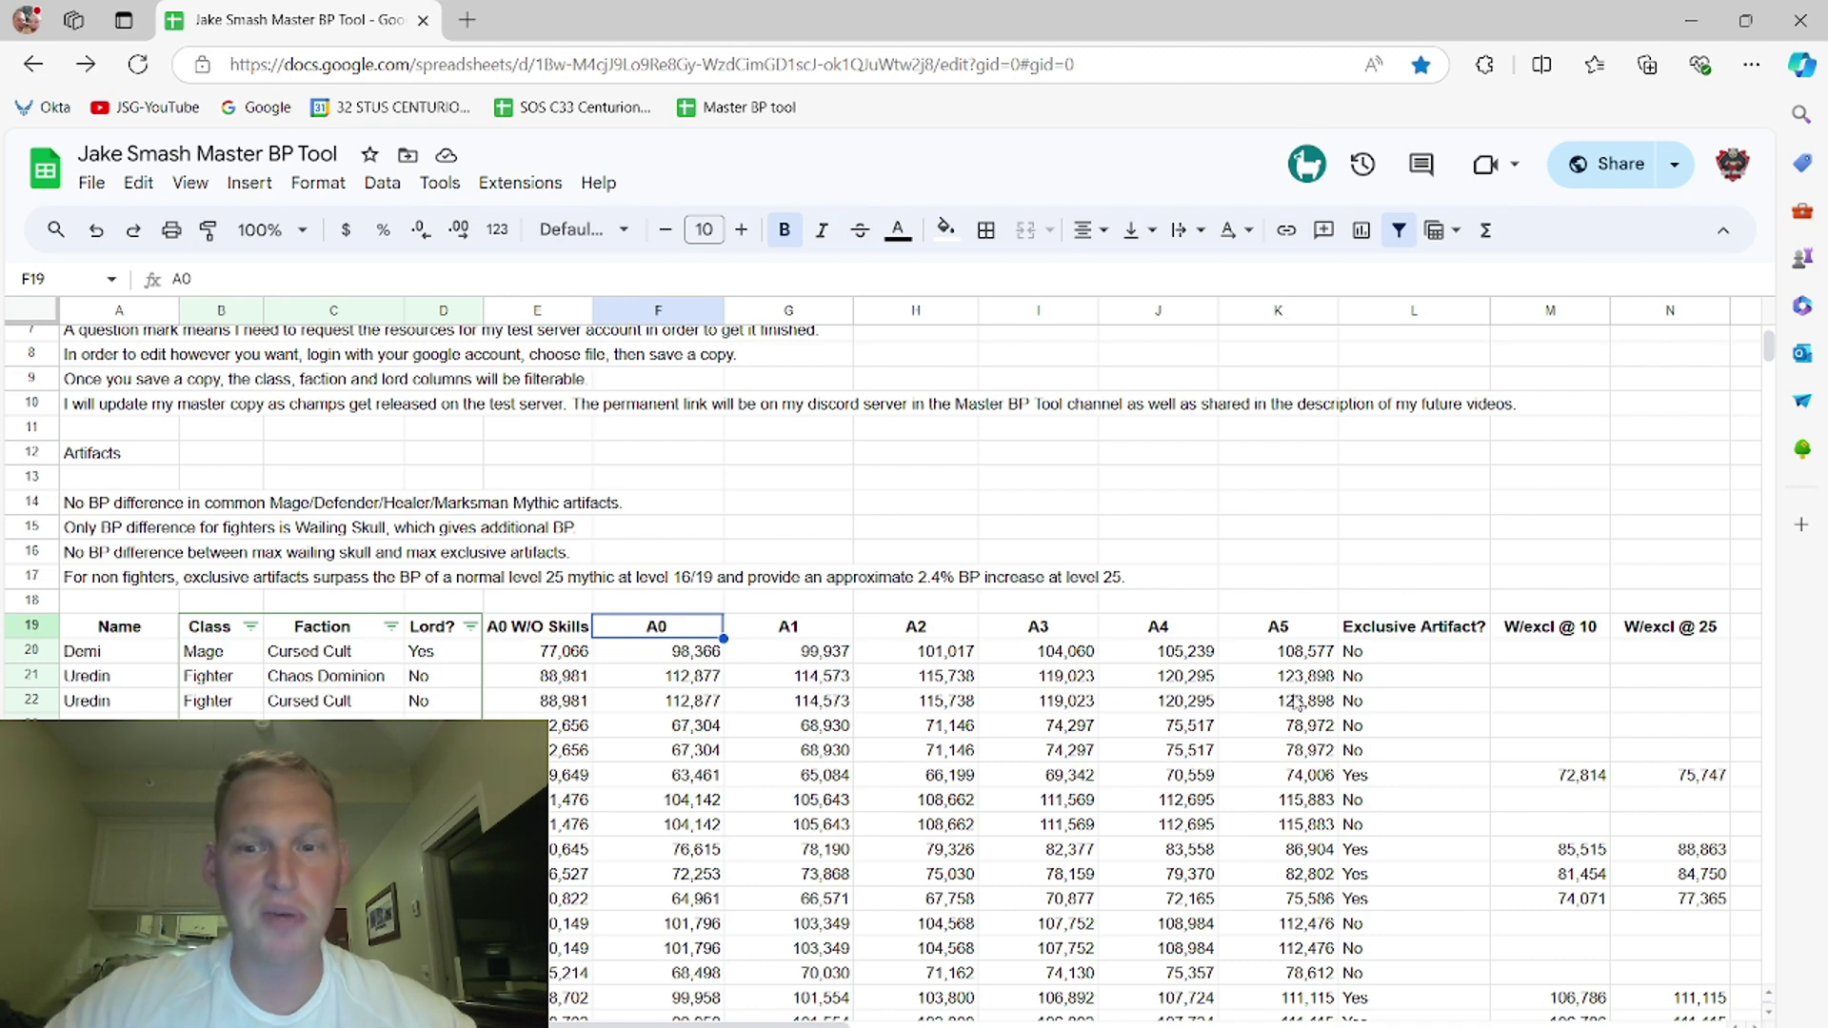
left_click(250, 626)
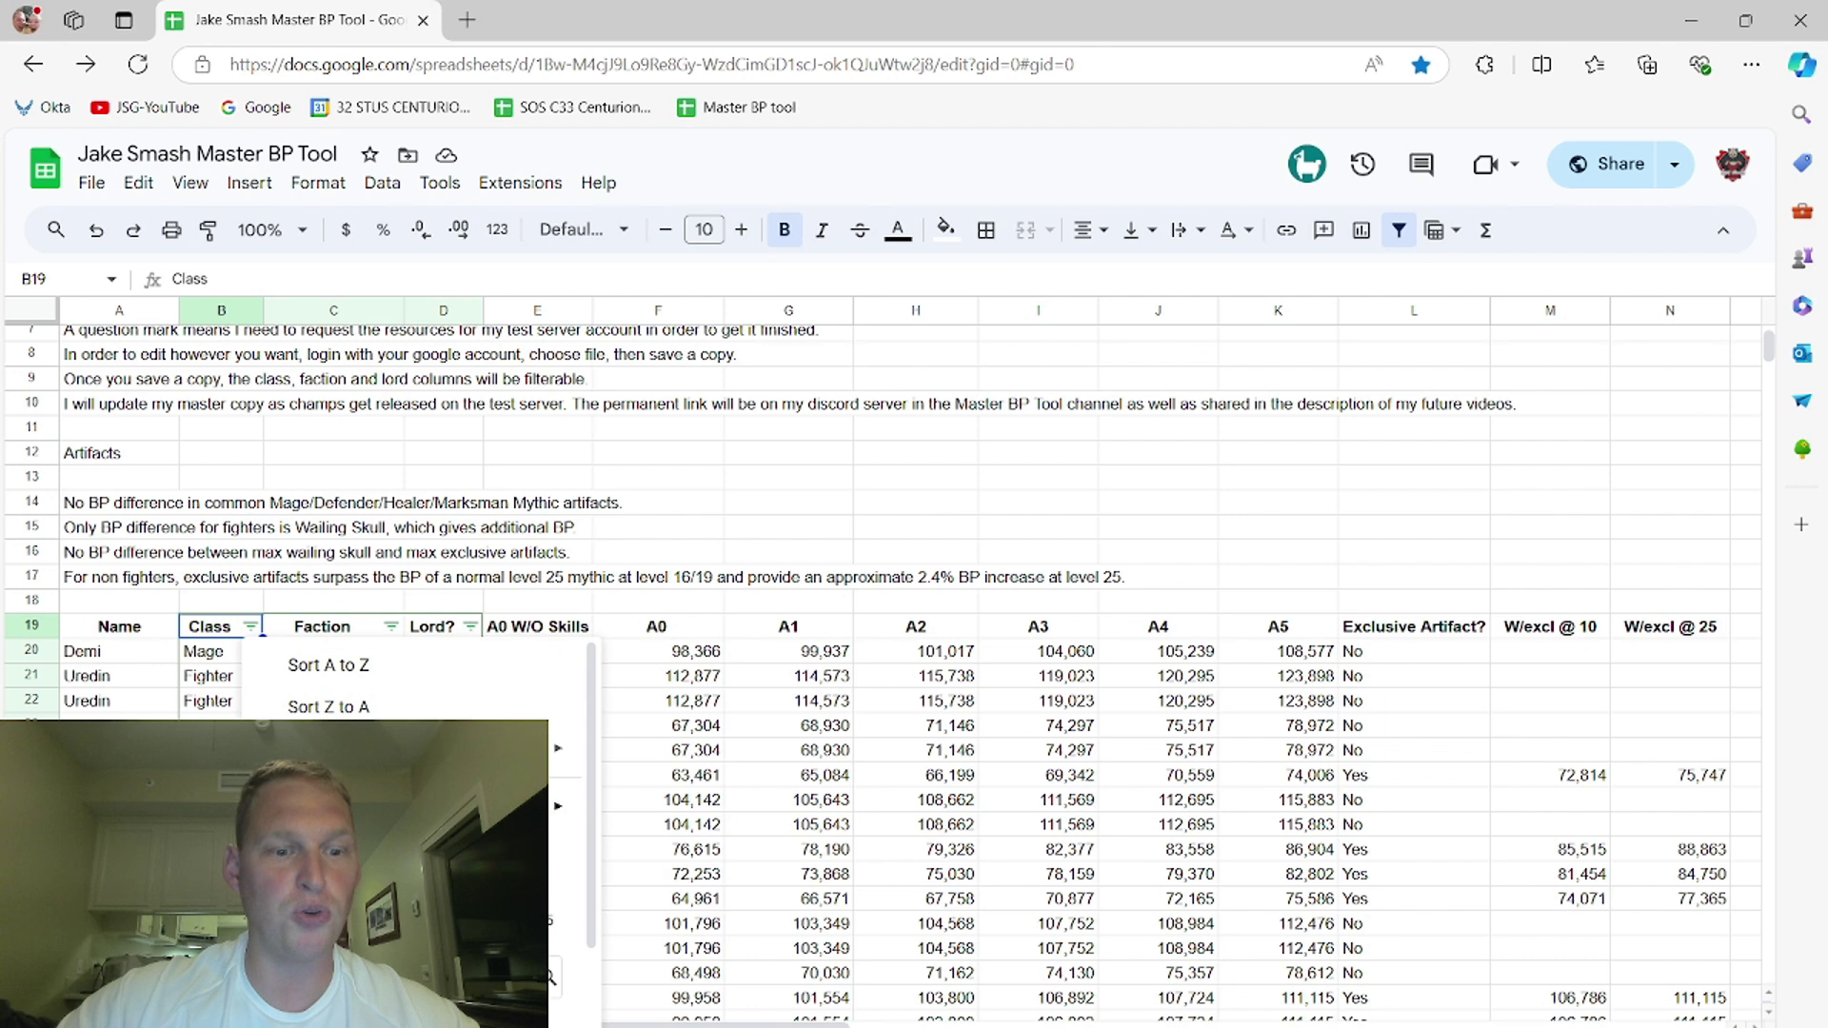
scroll(429, 700, "down", 3)
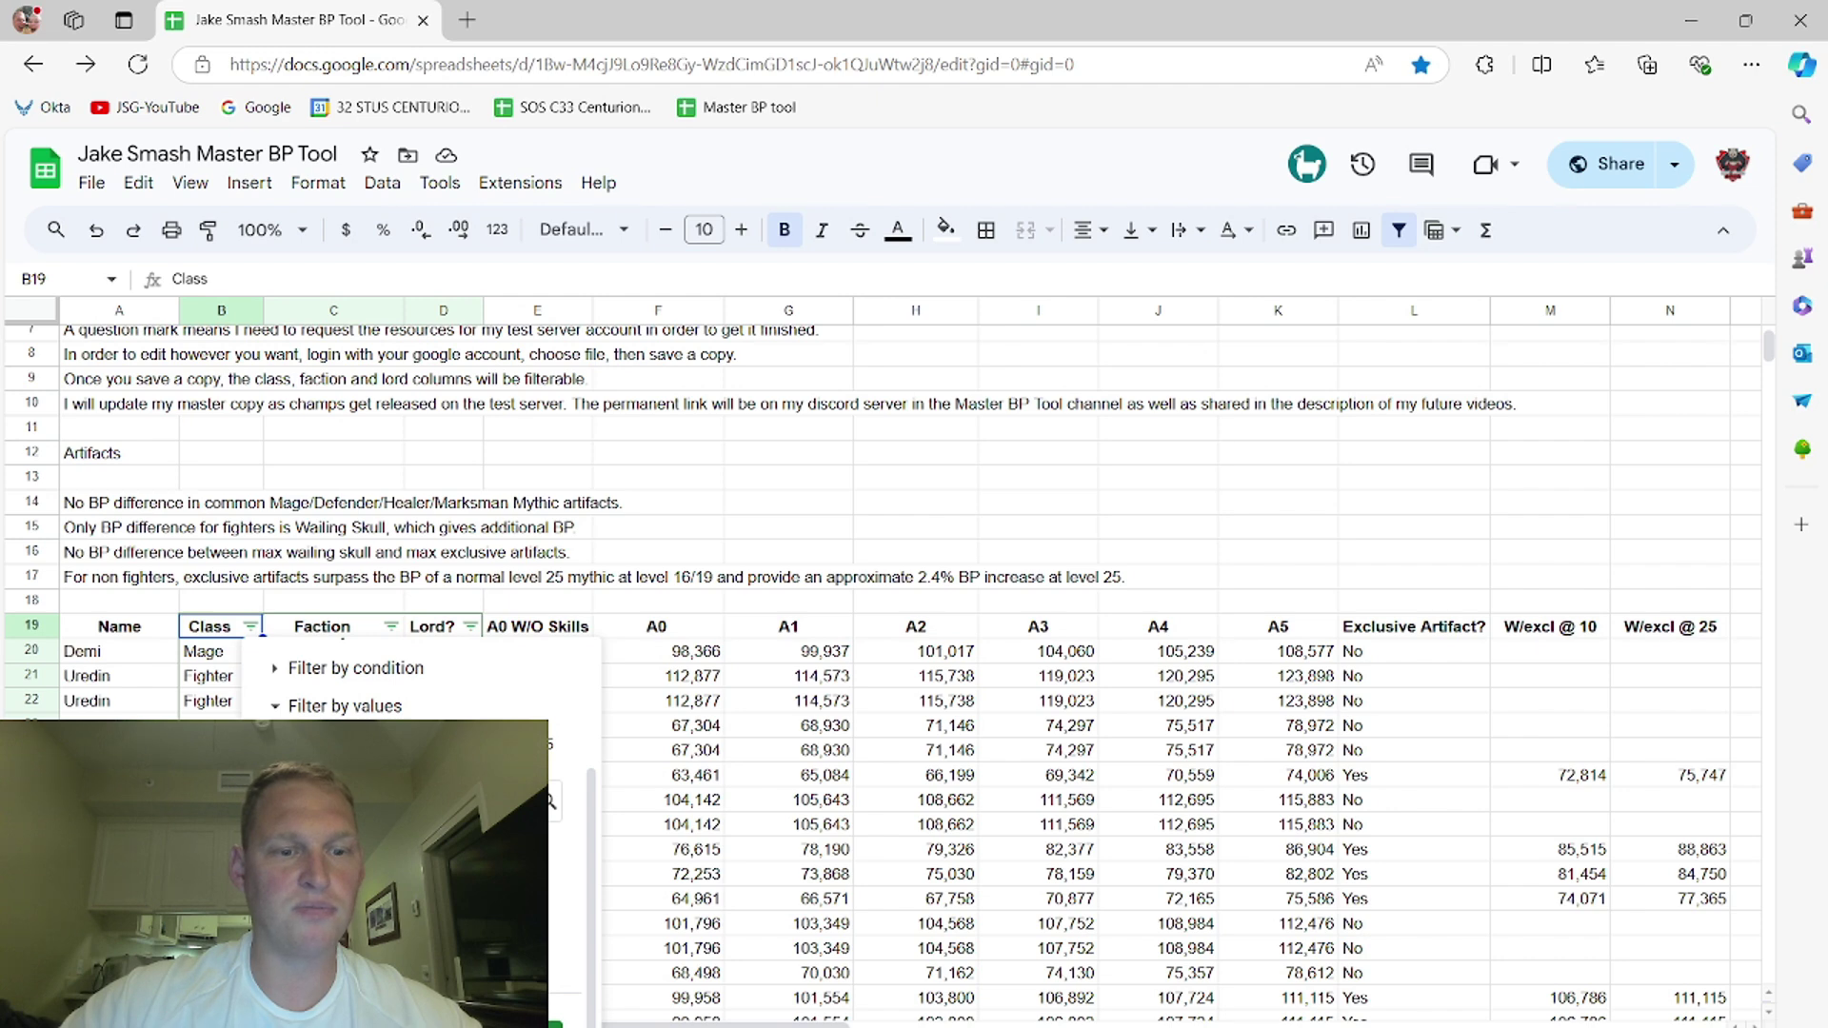
left_click(579, 1023)
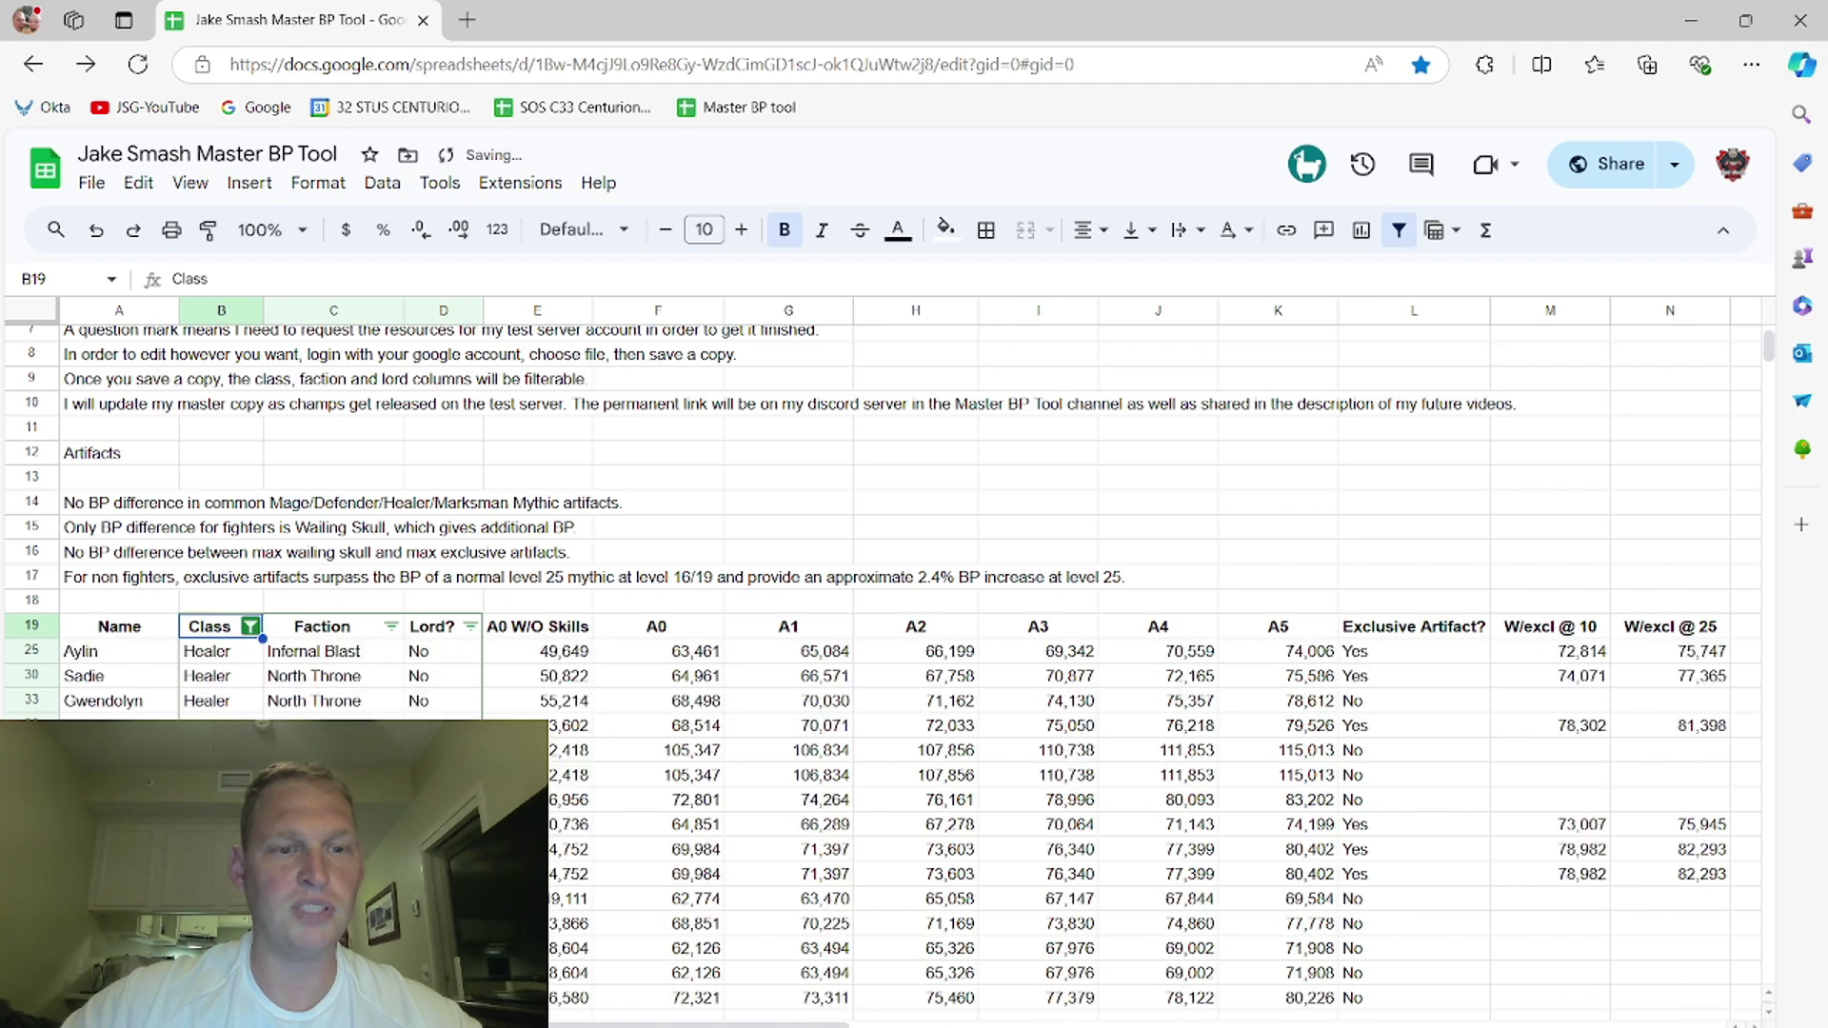
Step: Highlight Eunomia's row and nudge the selection down and back up
left_click(29, 749)
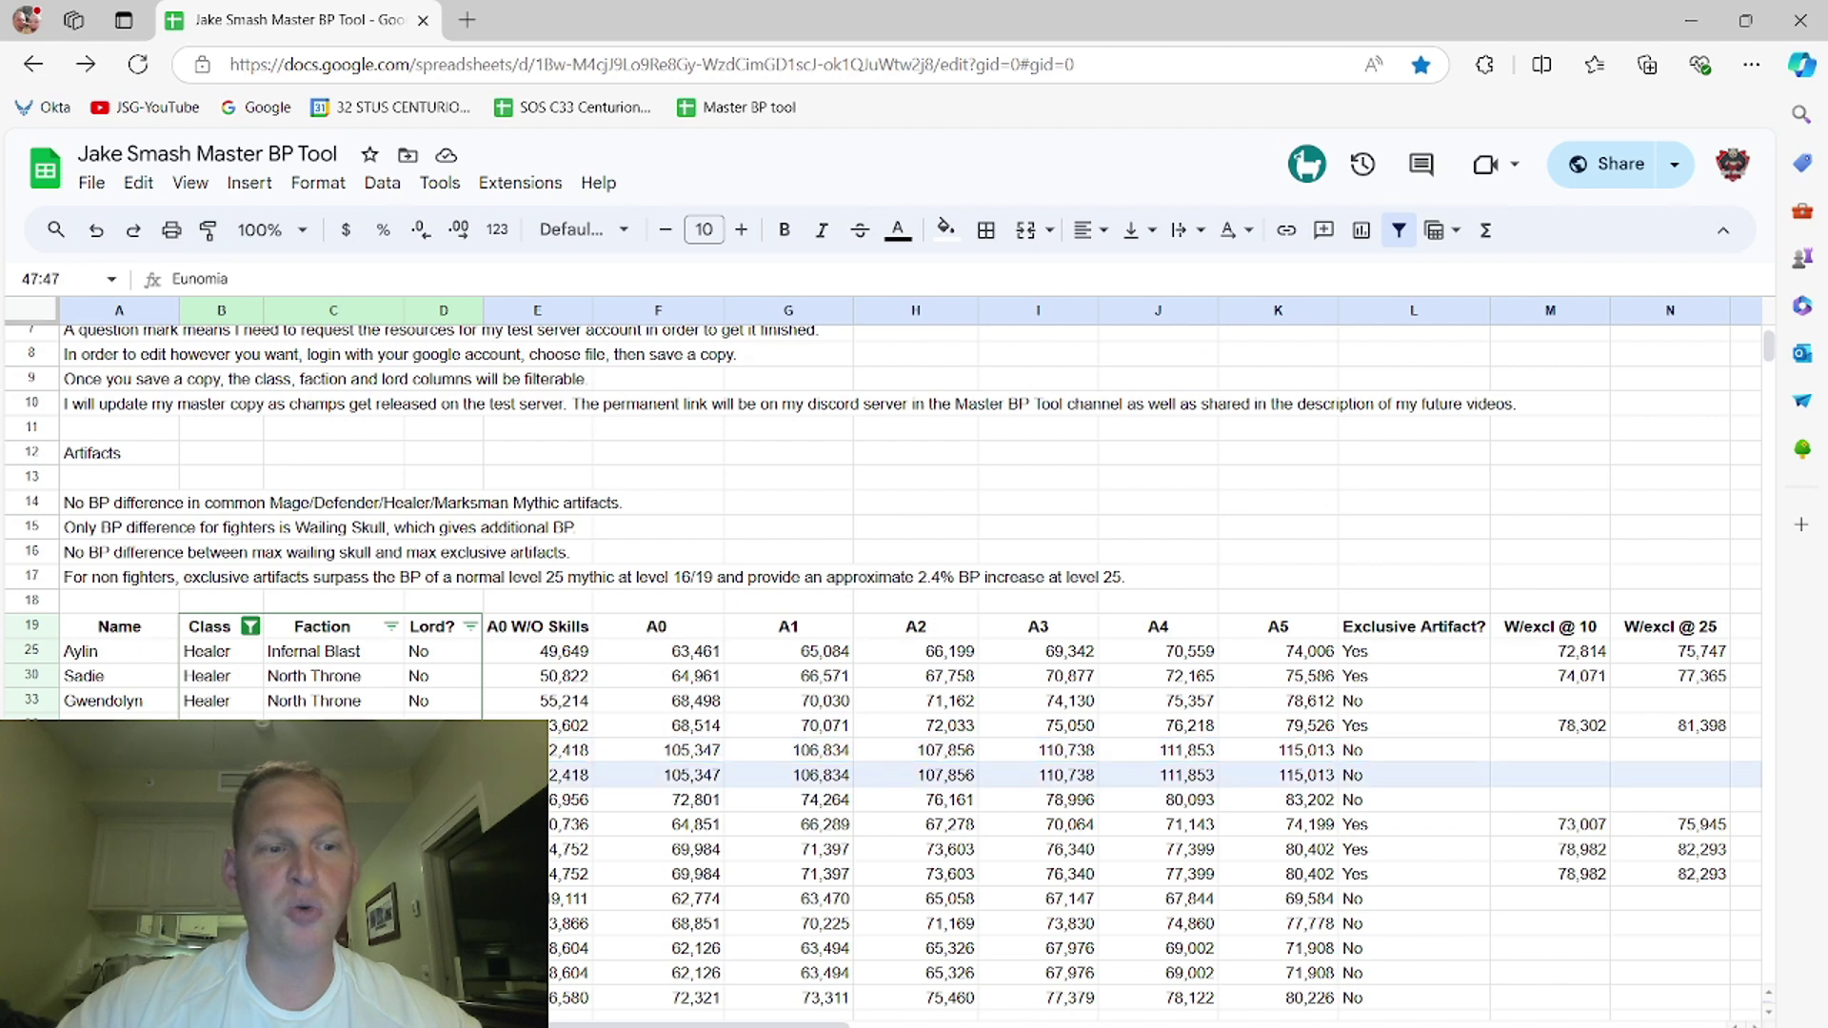
key("Down")
key("Up")
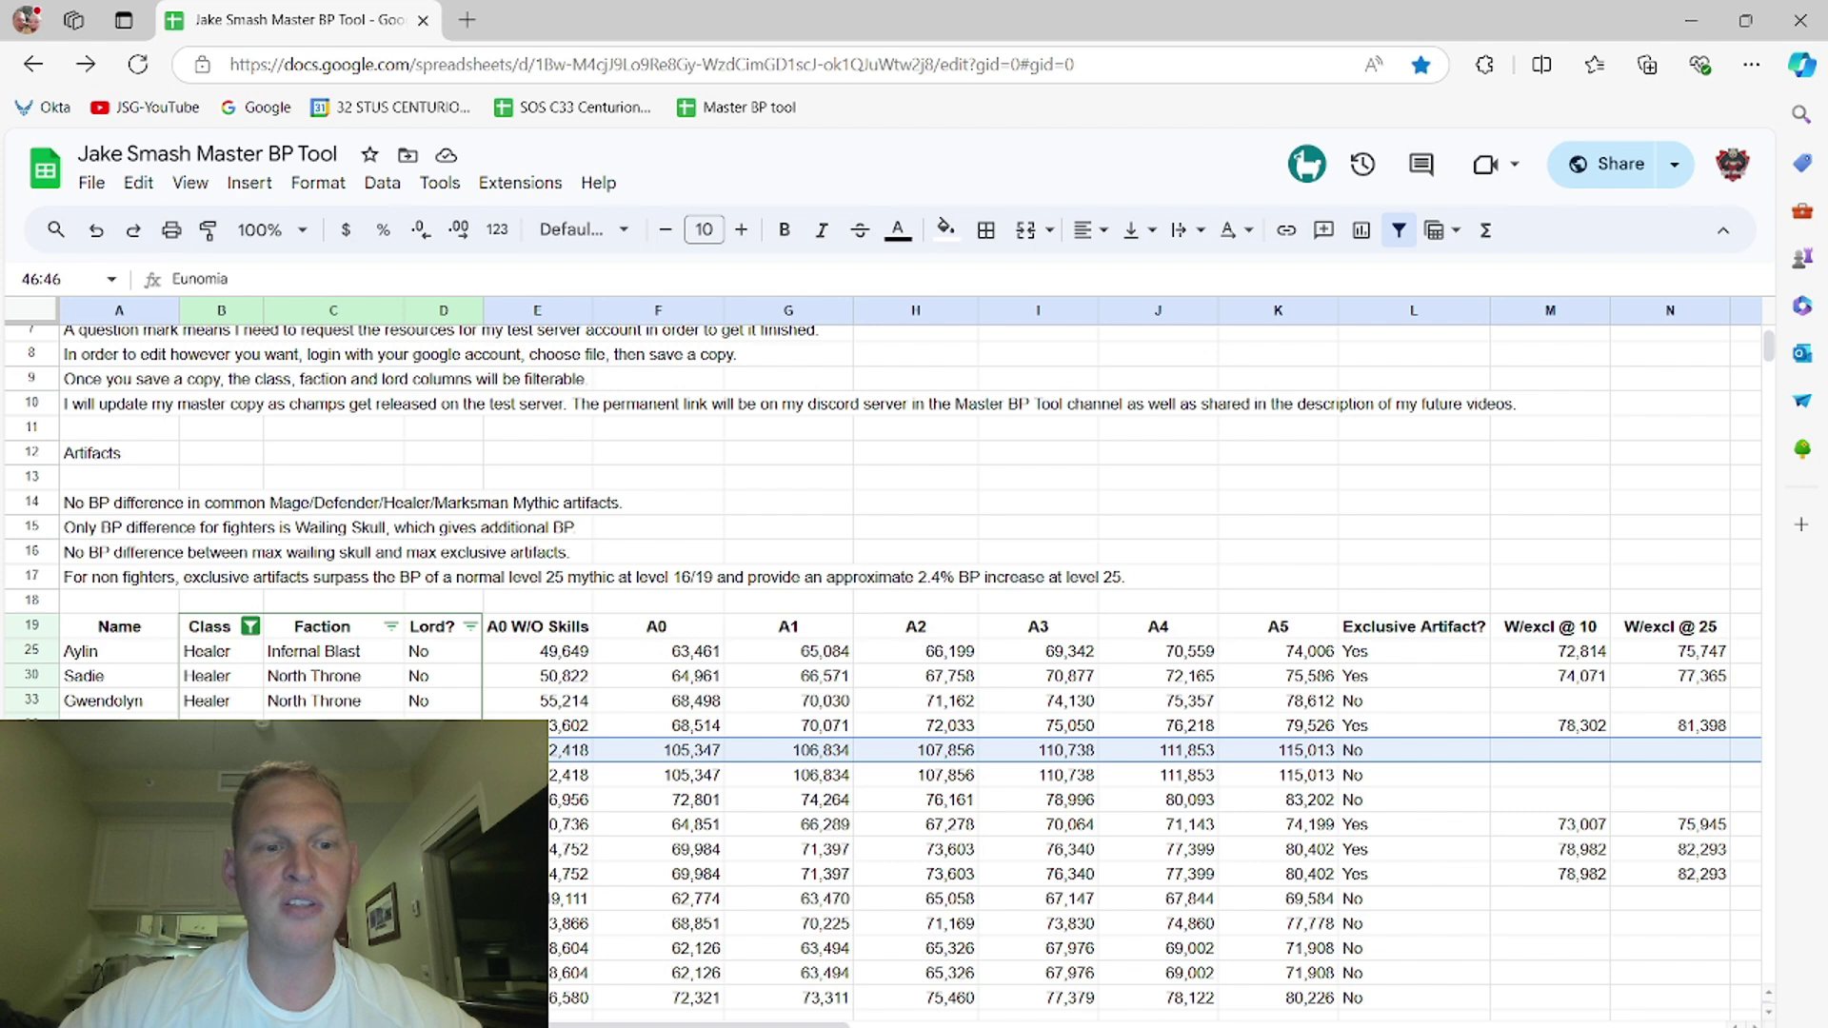
Step: Remove the Healer class filter and show only Chaos Dominion champions
left_click(249, 627)
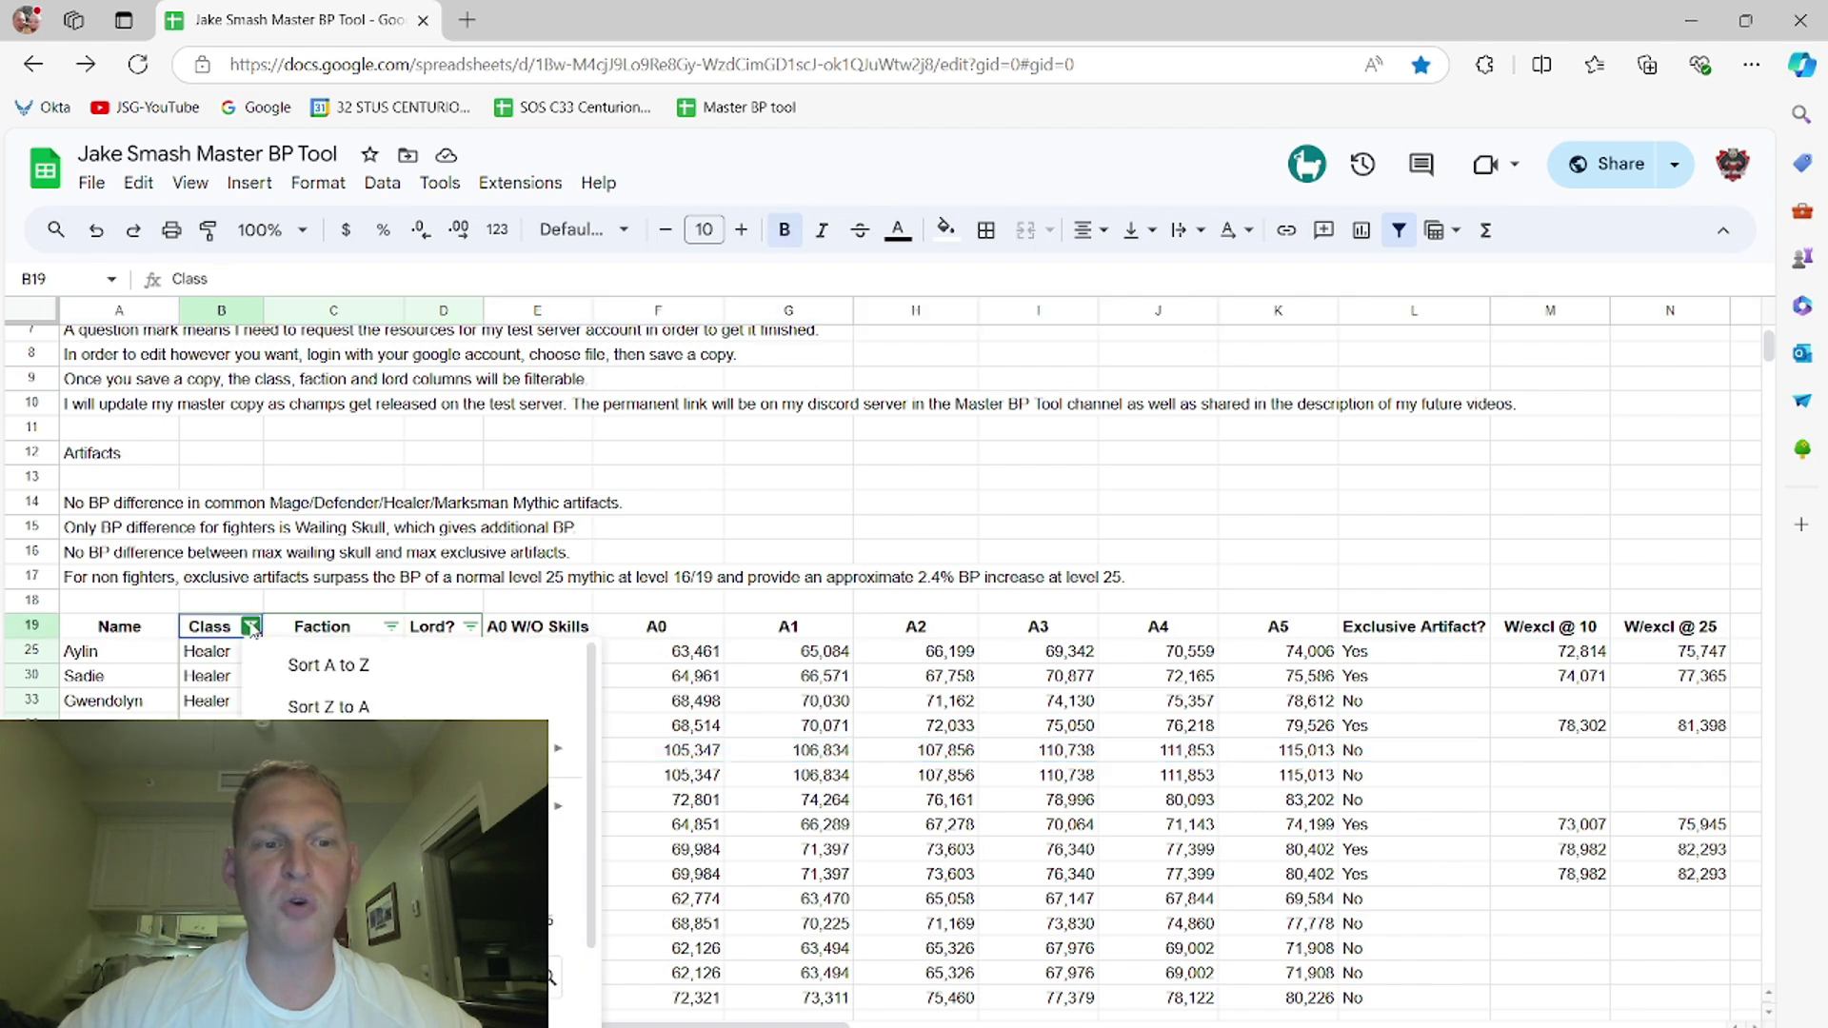
scroll(415, 687, "down", 2)
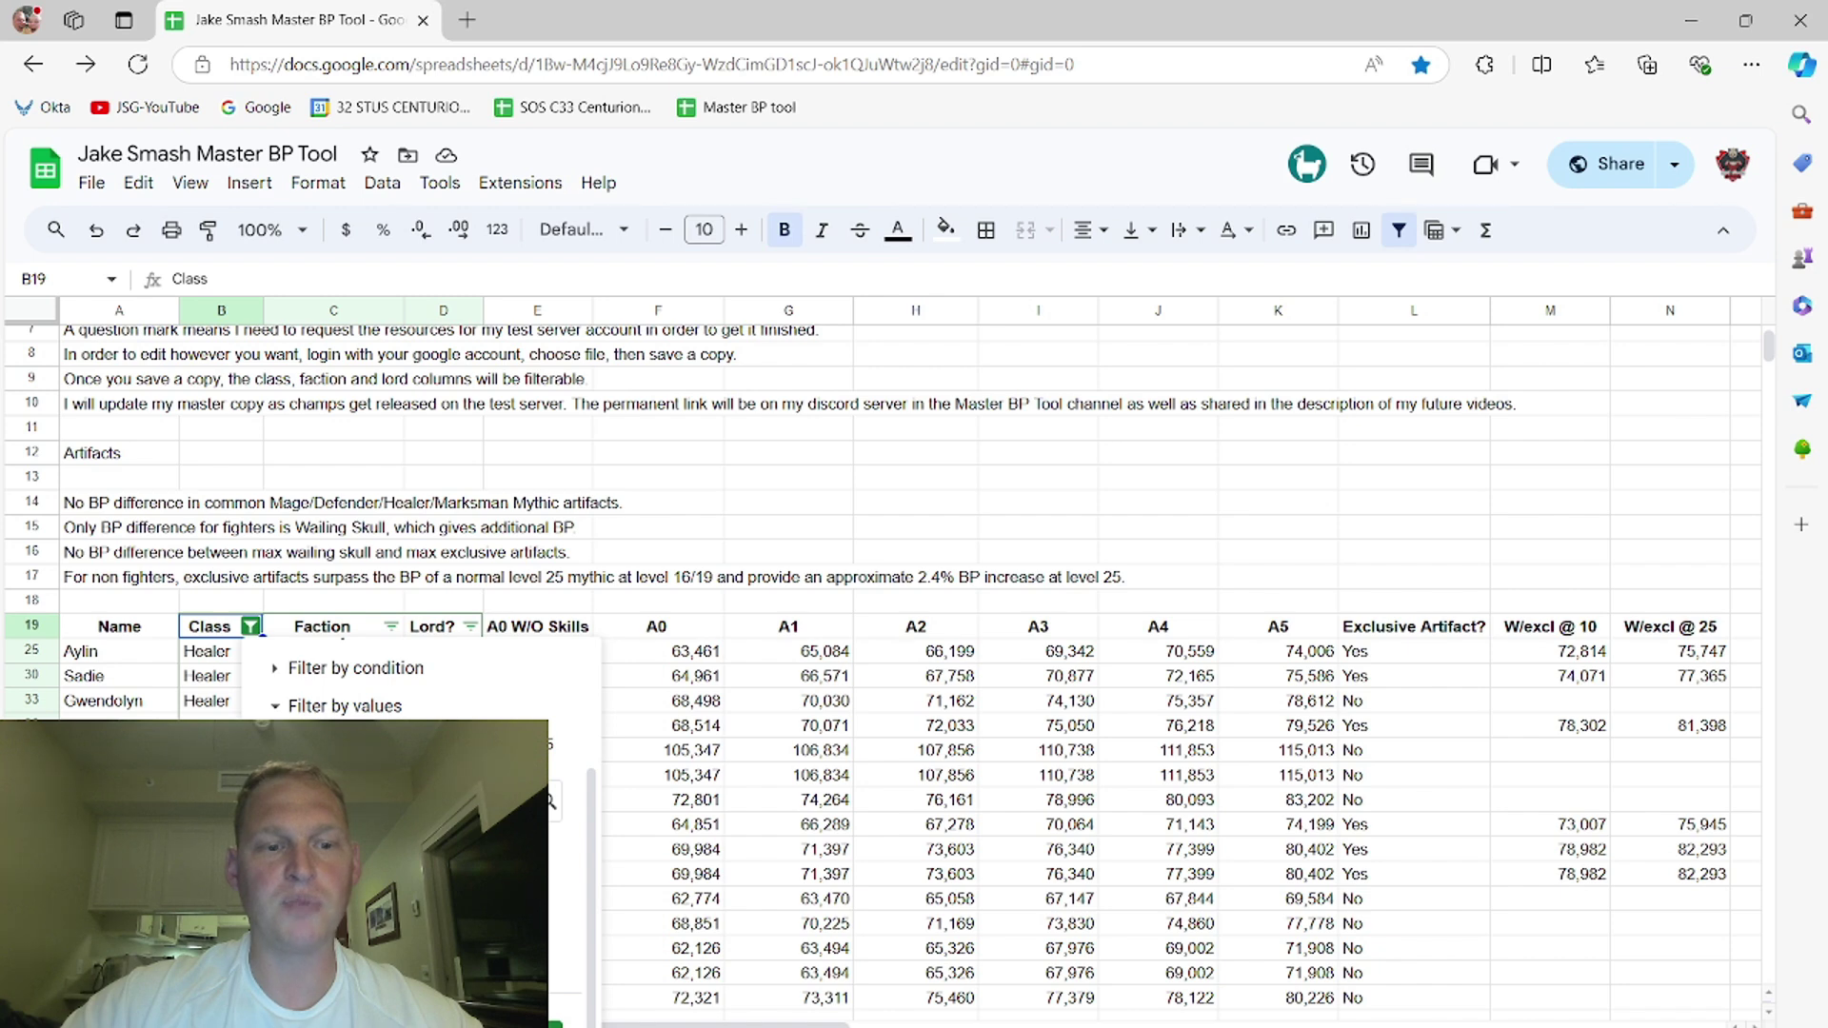
left_click(528, 1017)
left_click(391, 627)
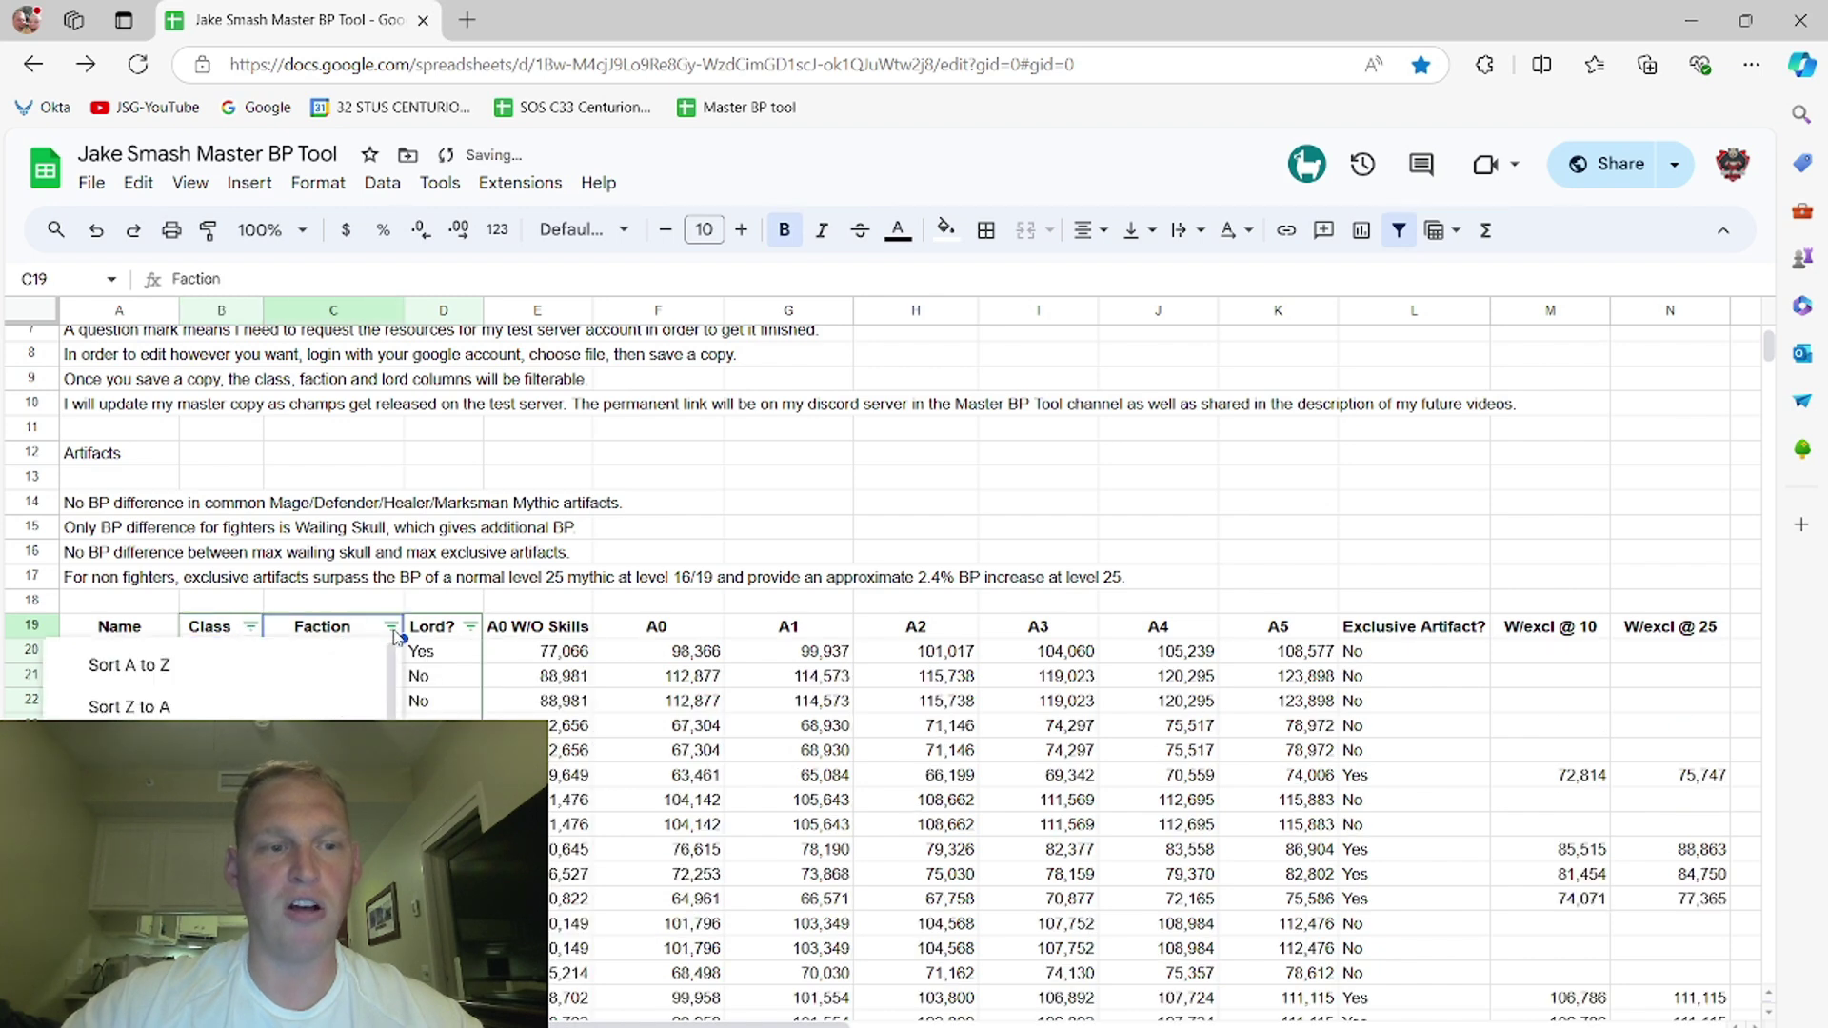
scroll(215, 685, "down", 2)
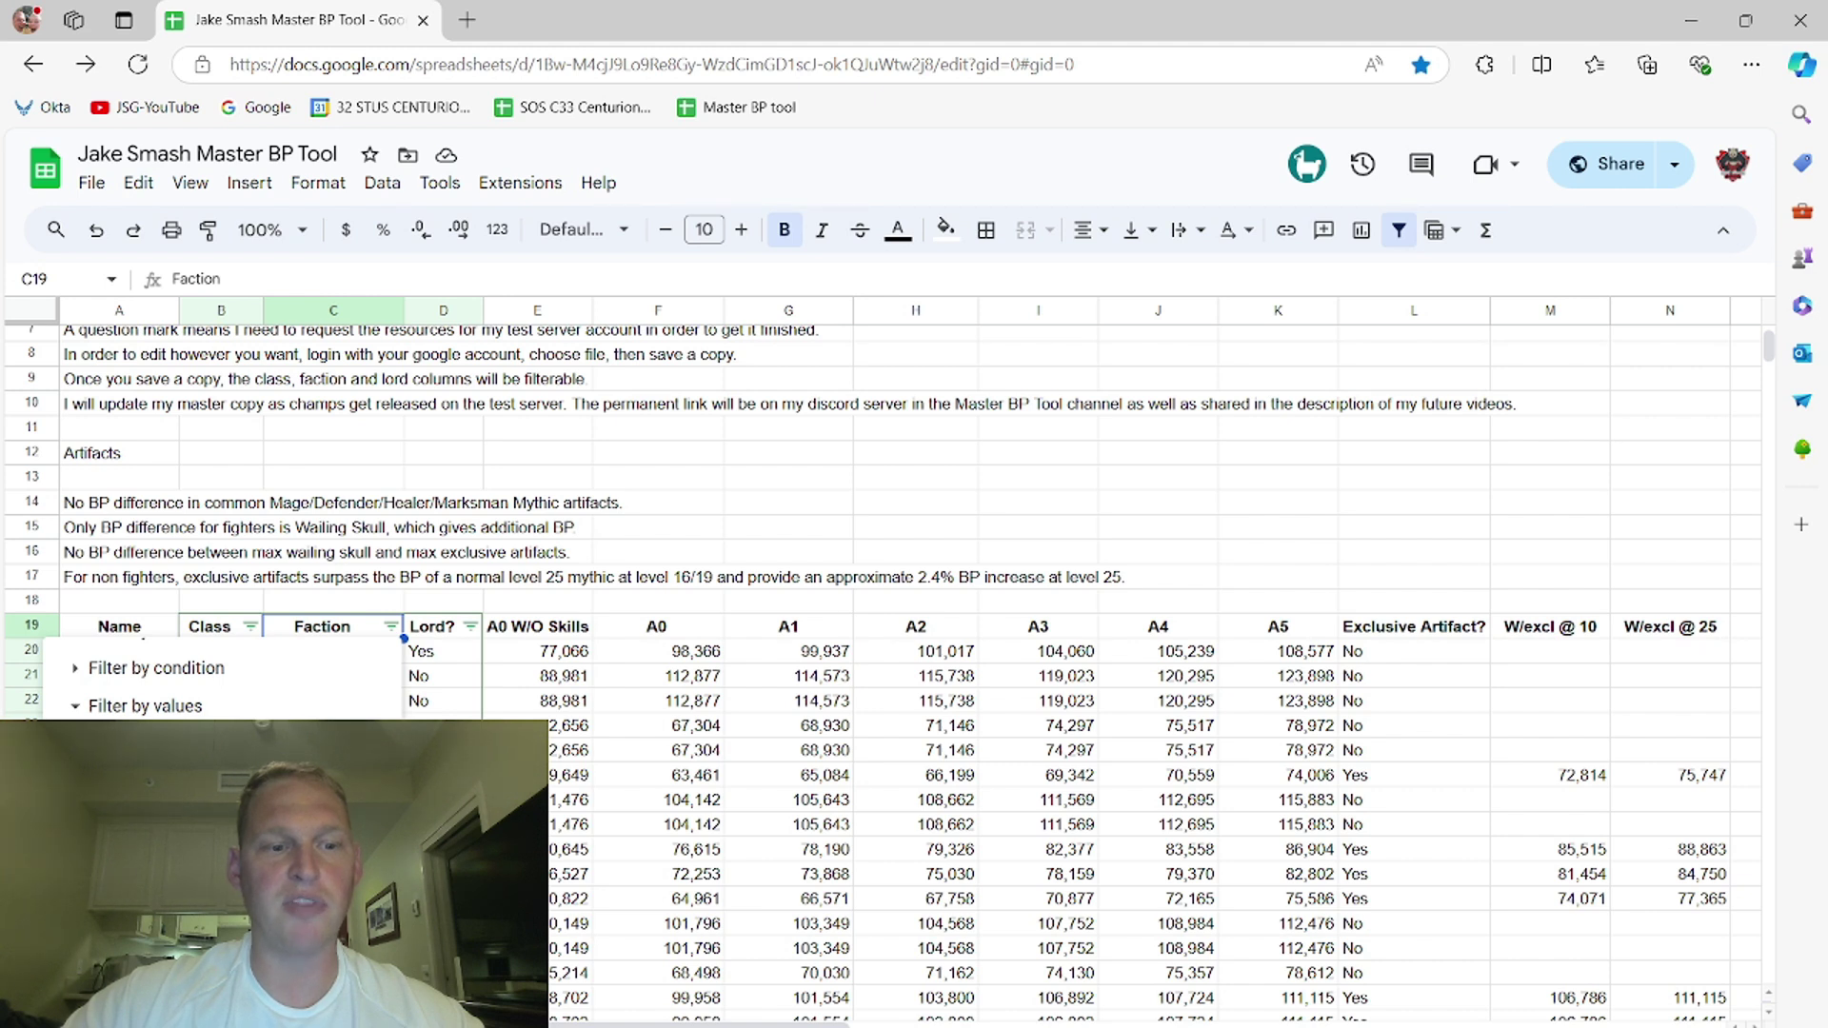
scroll(214, 686, "up", 1)
scroll(214, 686, "down", 1)
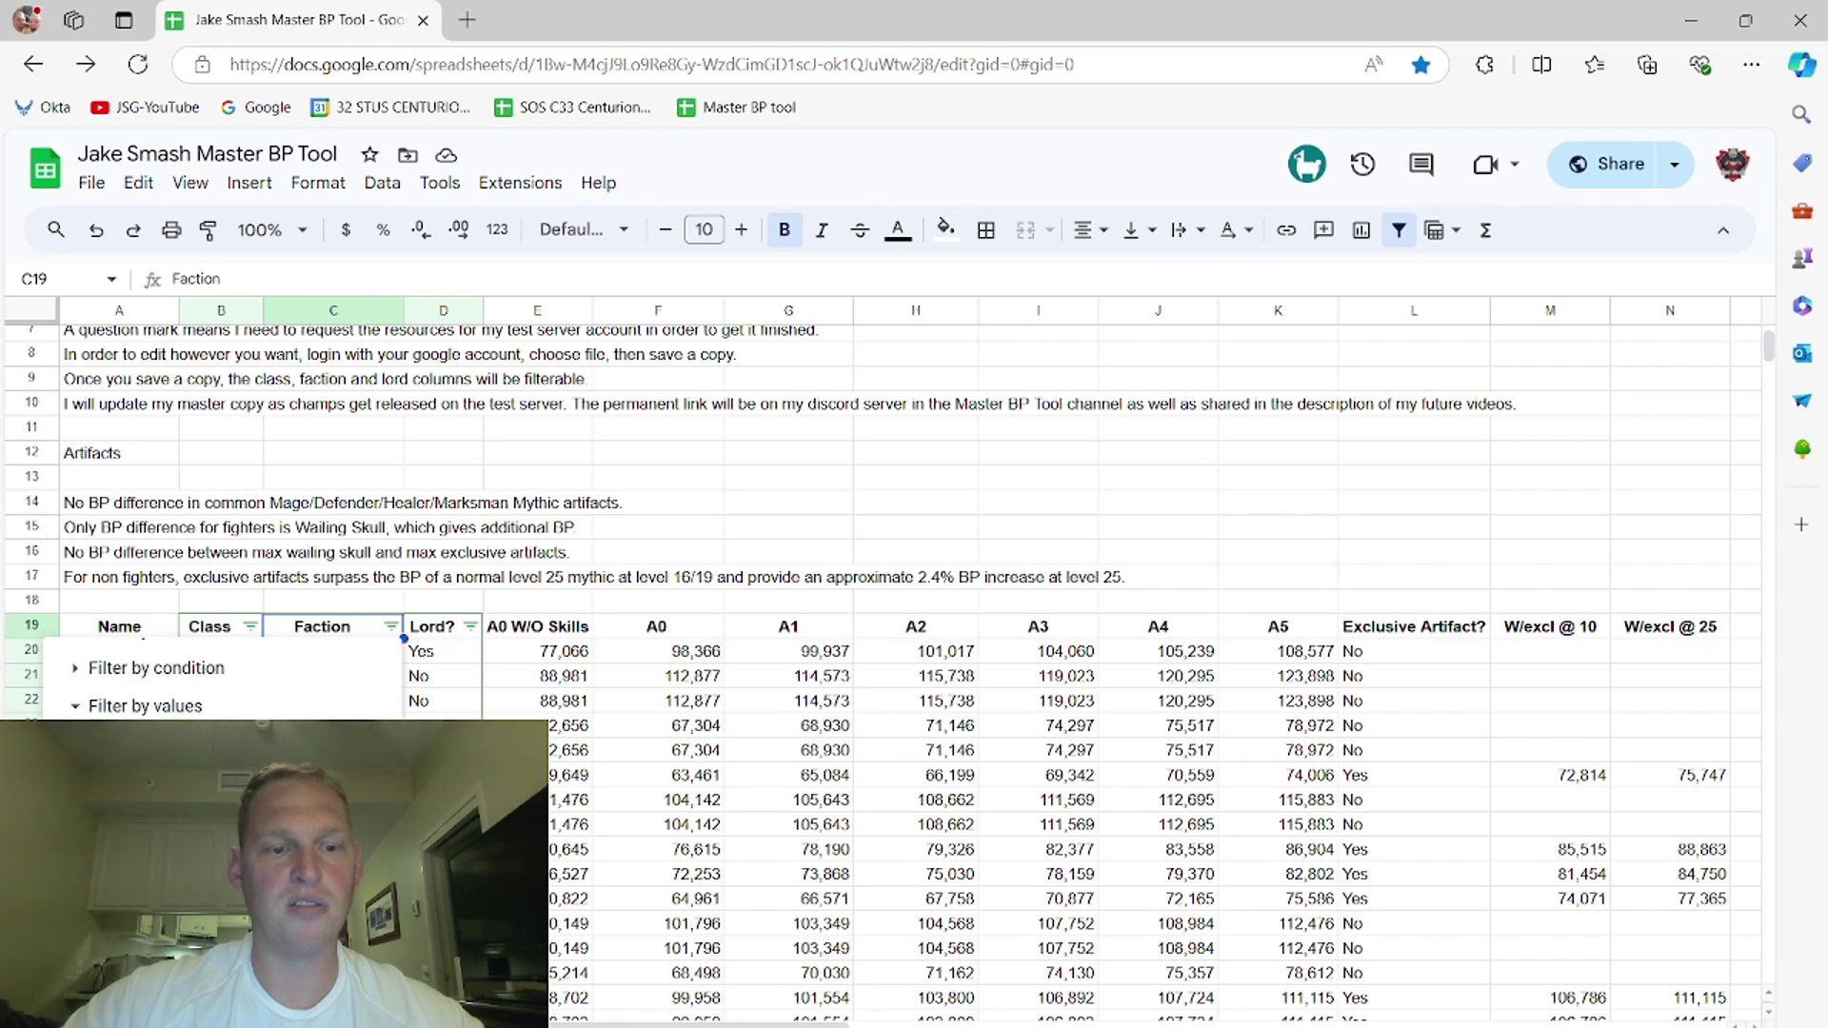
left_click(357, 986)
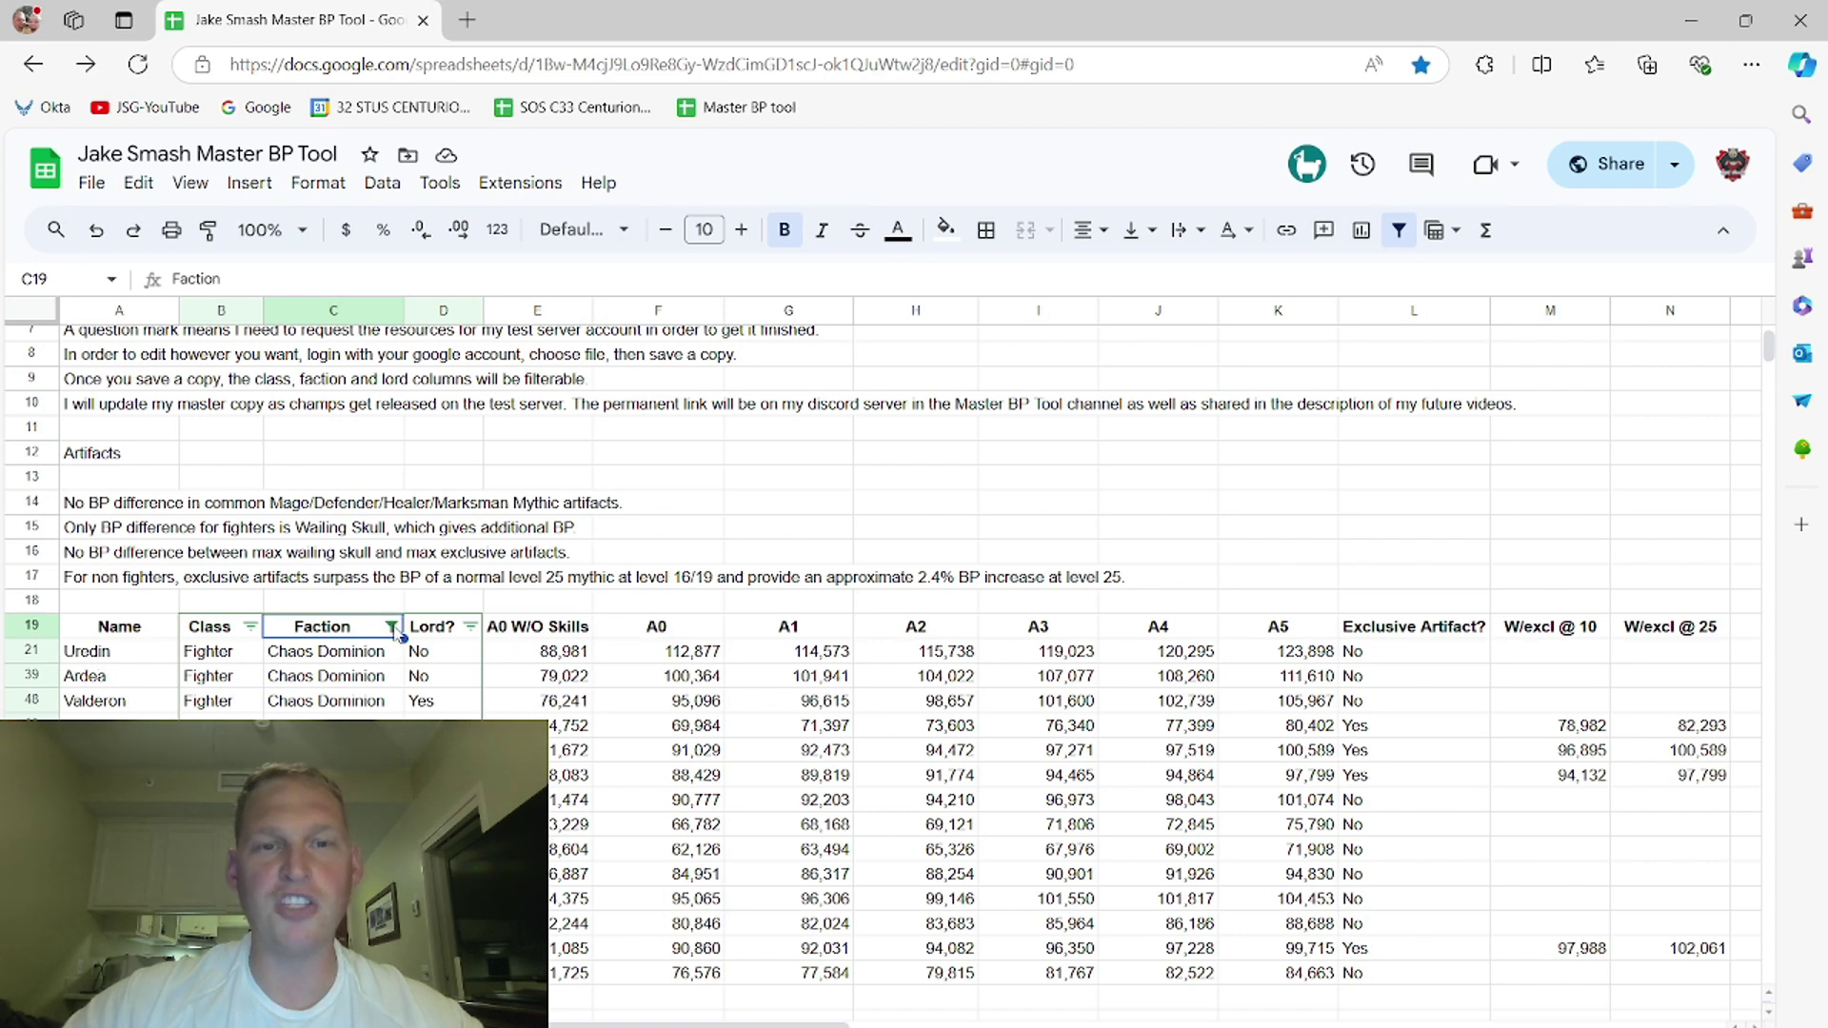
Step: Switch the Faction filter to show only Cursed Cult champions
left_click(396, 631)
scroll(400, 638, "down", 2)
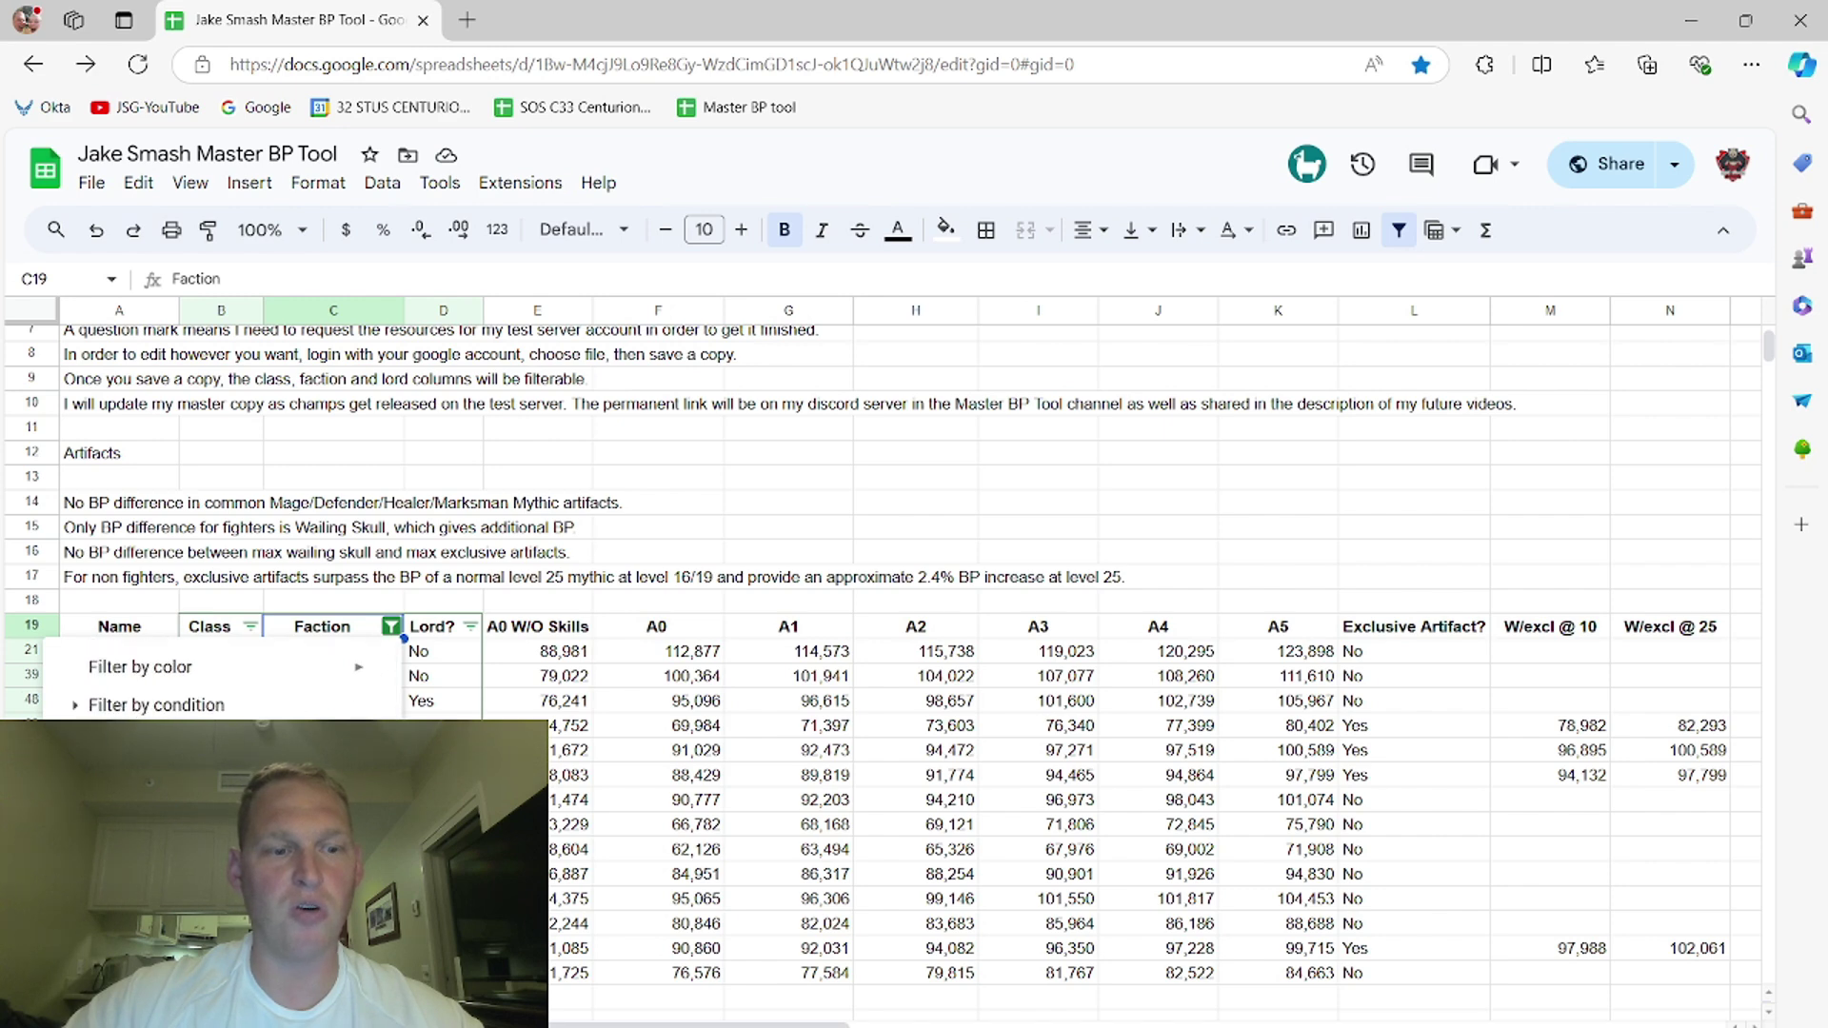
scroll(215, 686, "down", 1)
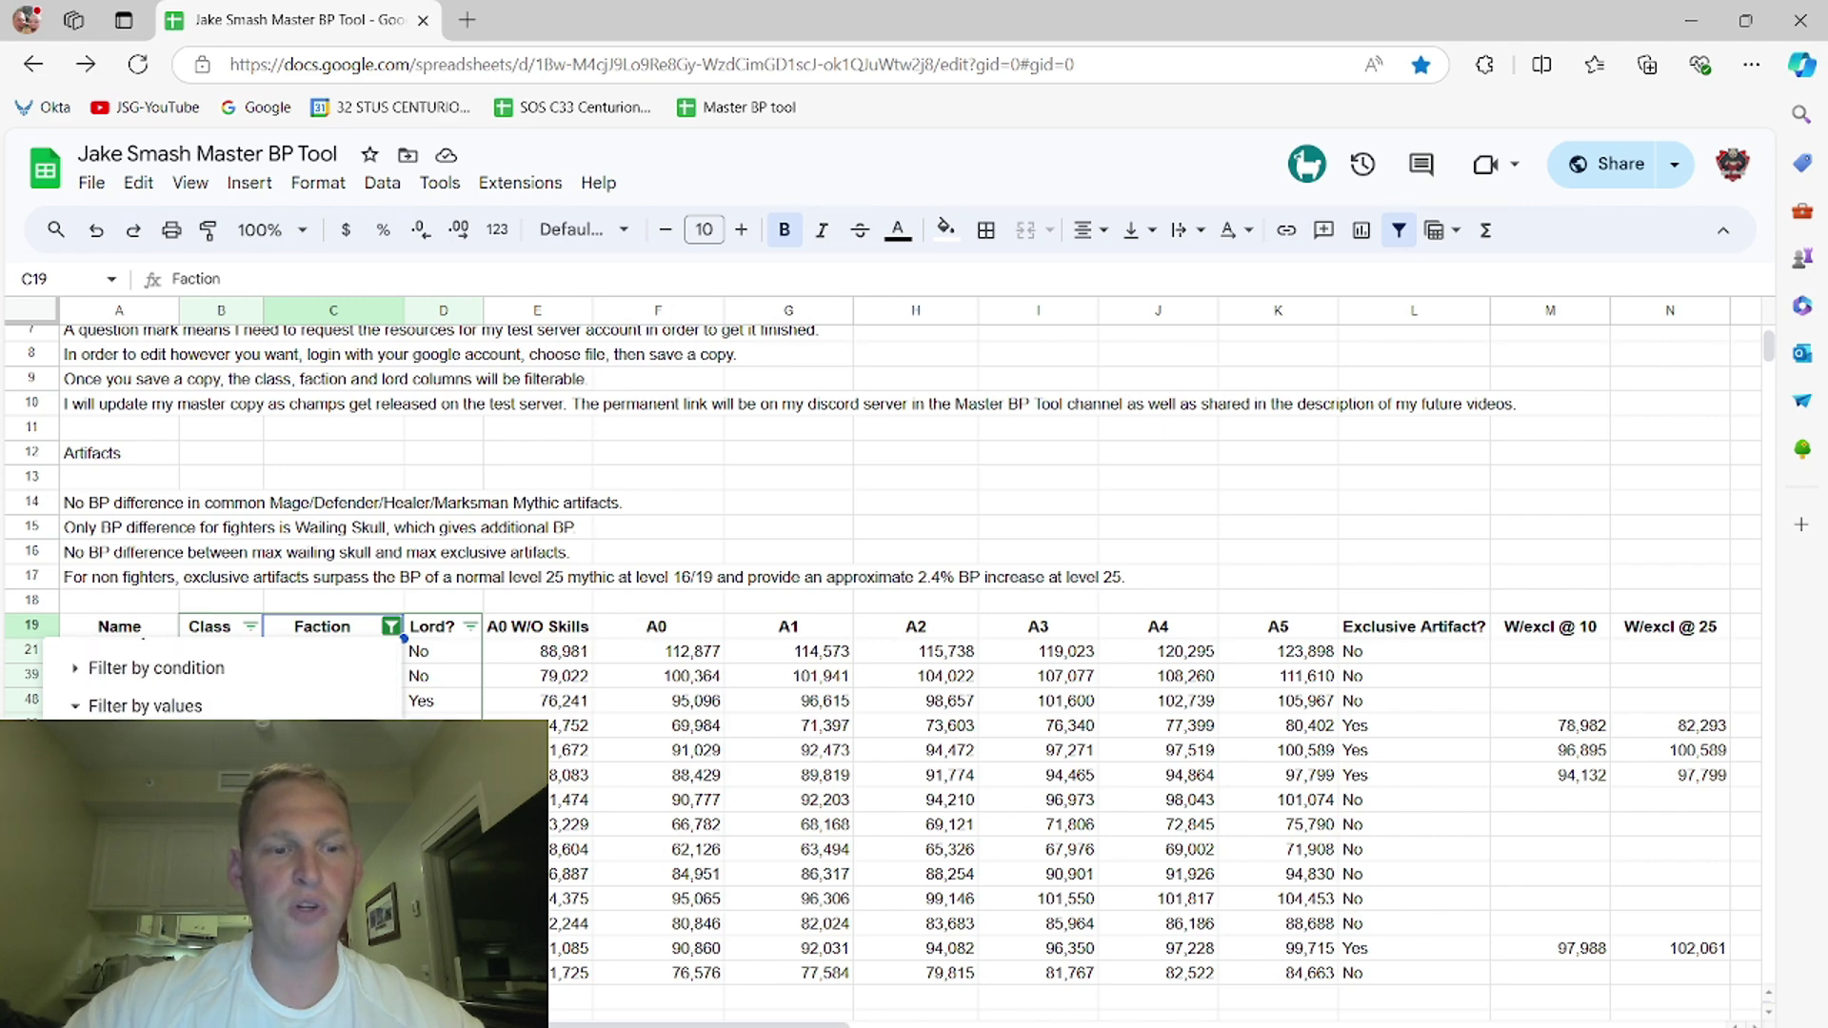
left_click(363, 971)
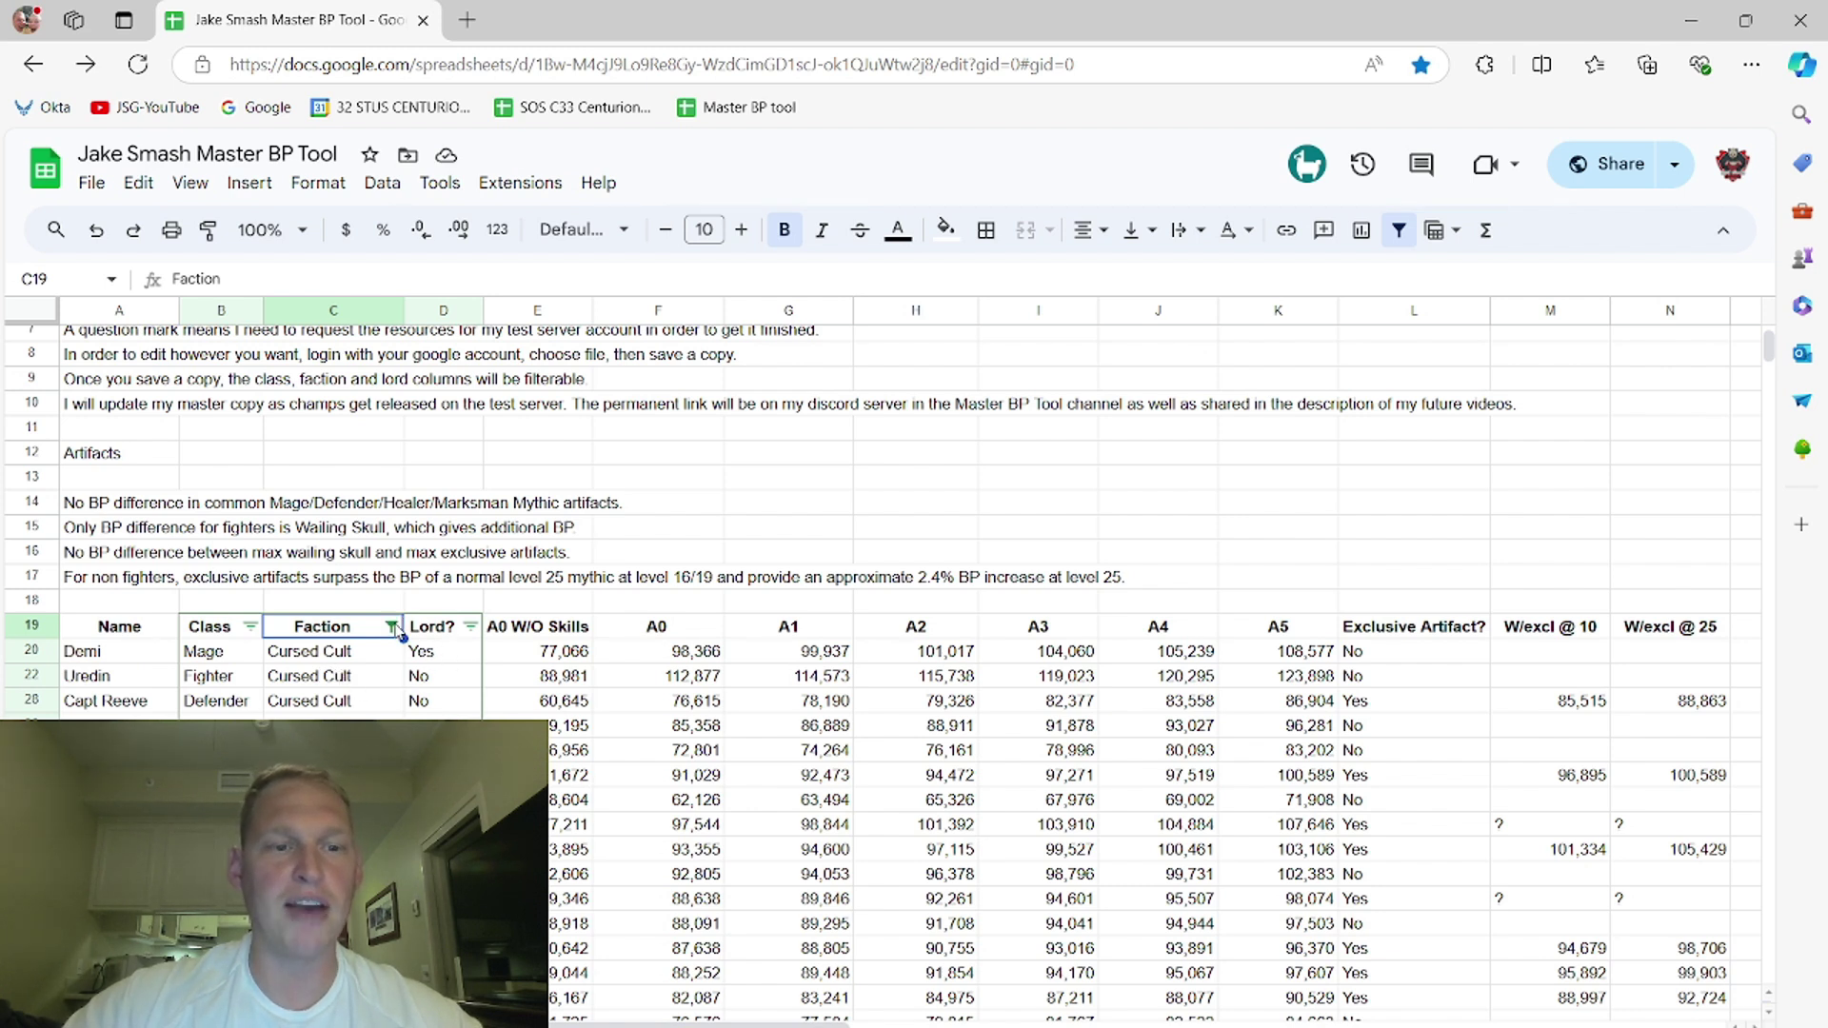
left_click(398, 633)
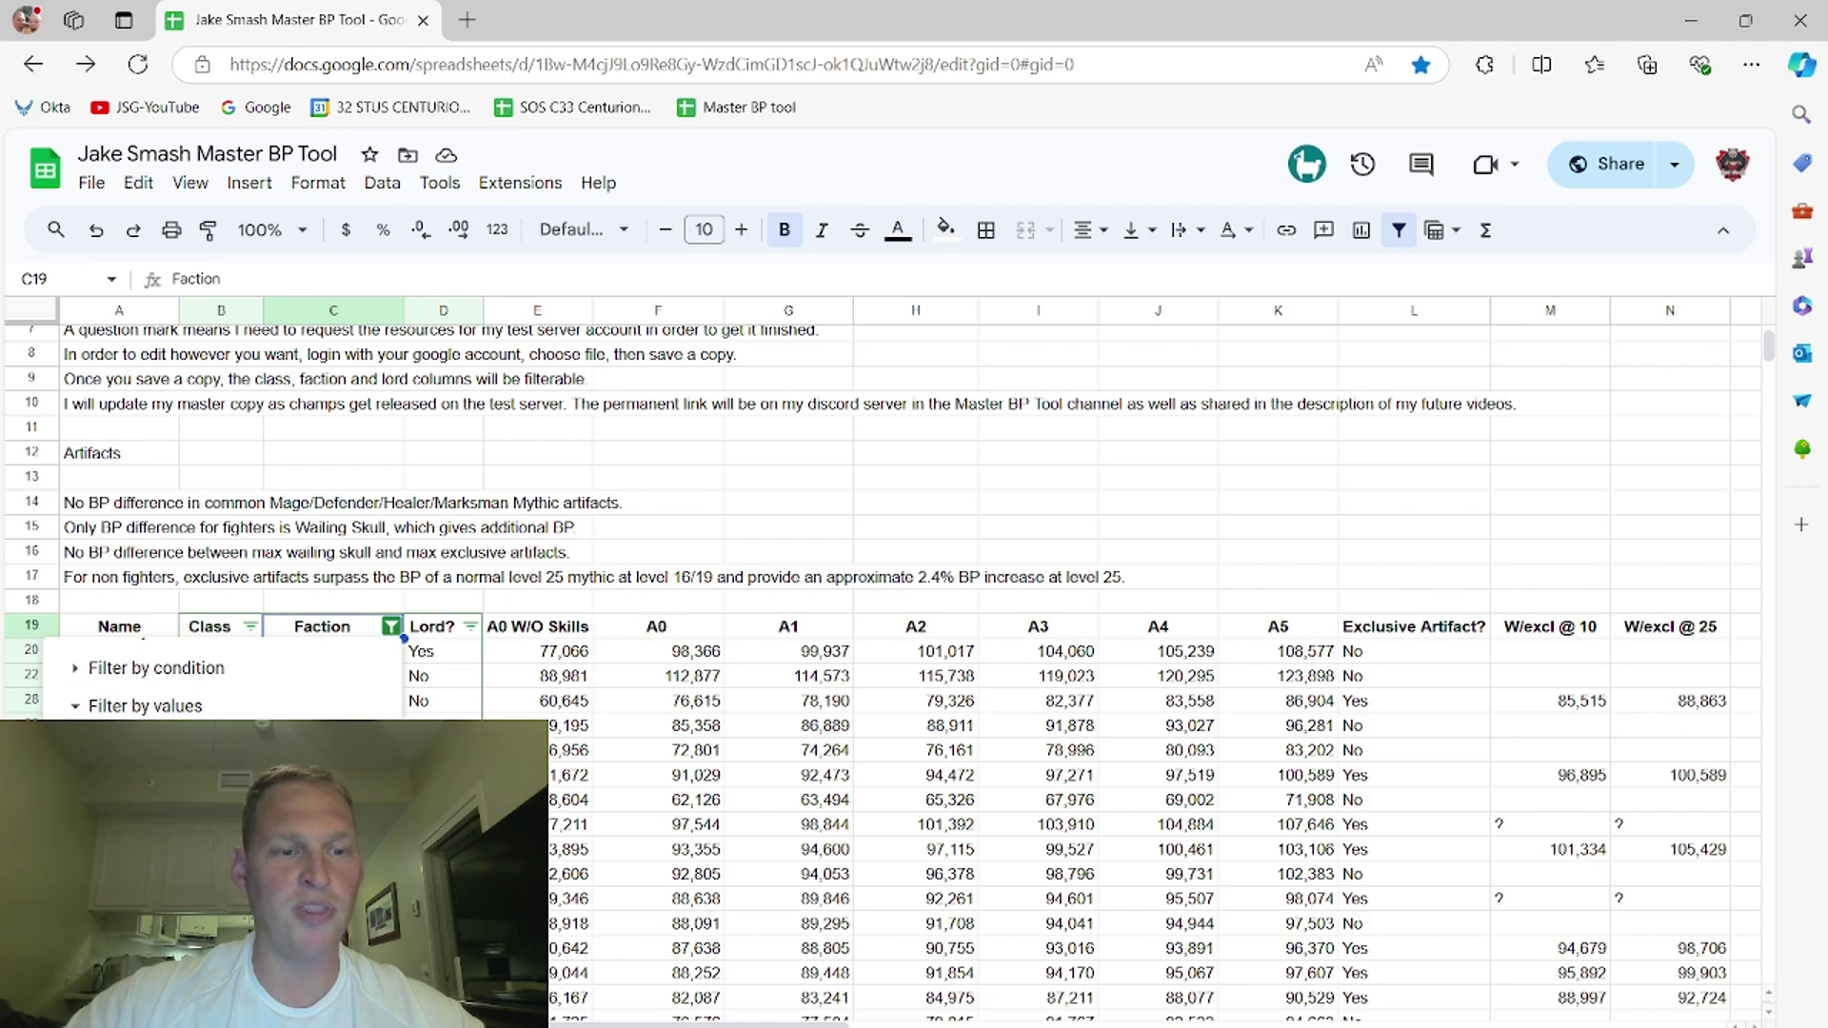
Step: Clear the Faction filter, show only Mage champions, then clear the Class filter
left_click(358, 985)
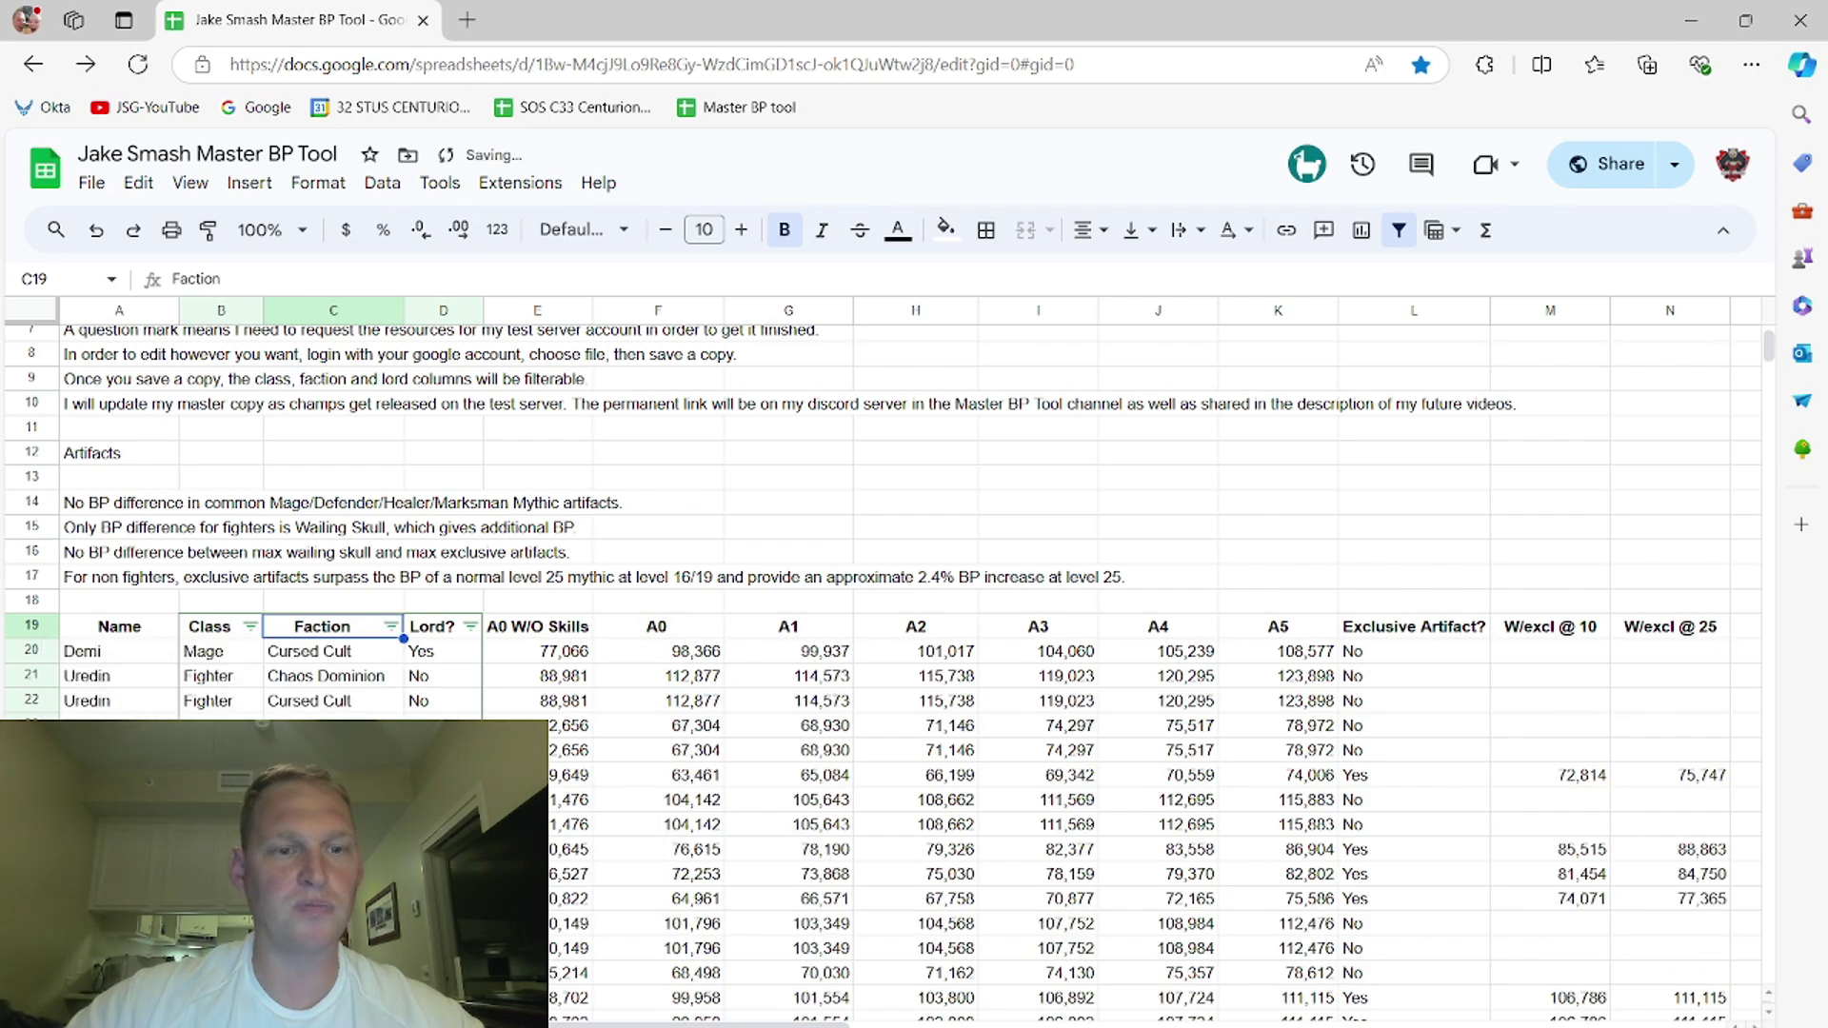
left_click(250, 627)
scroll(414, 686, "down", 1)
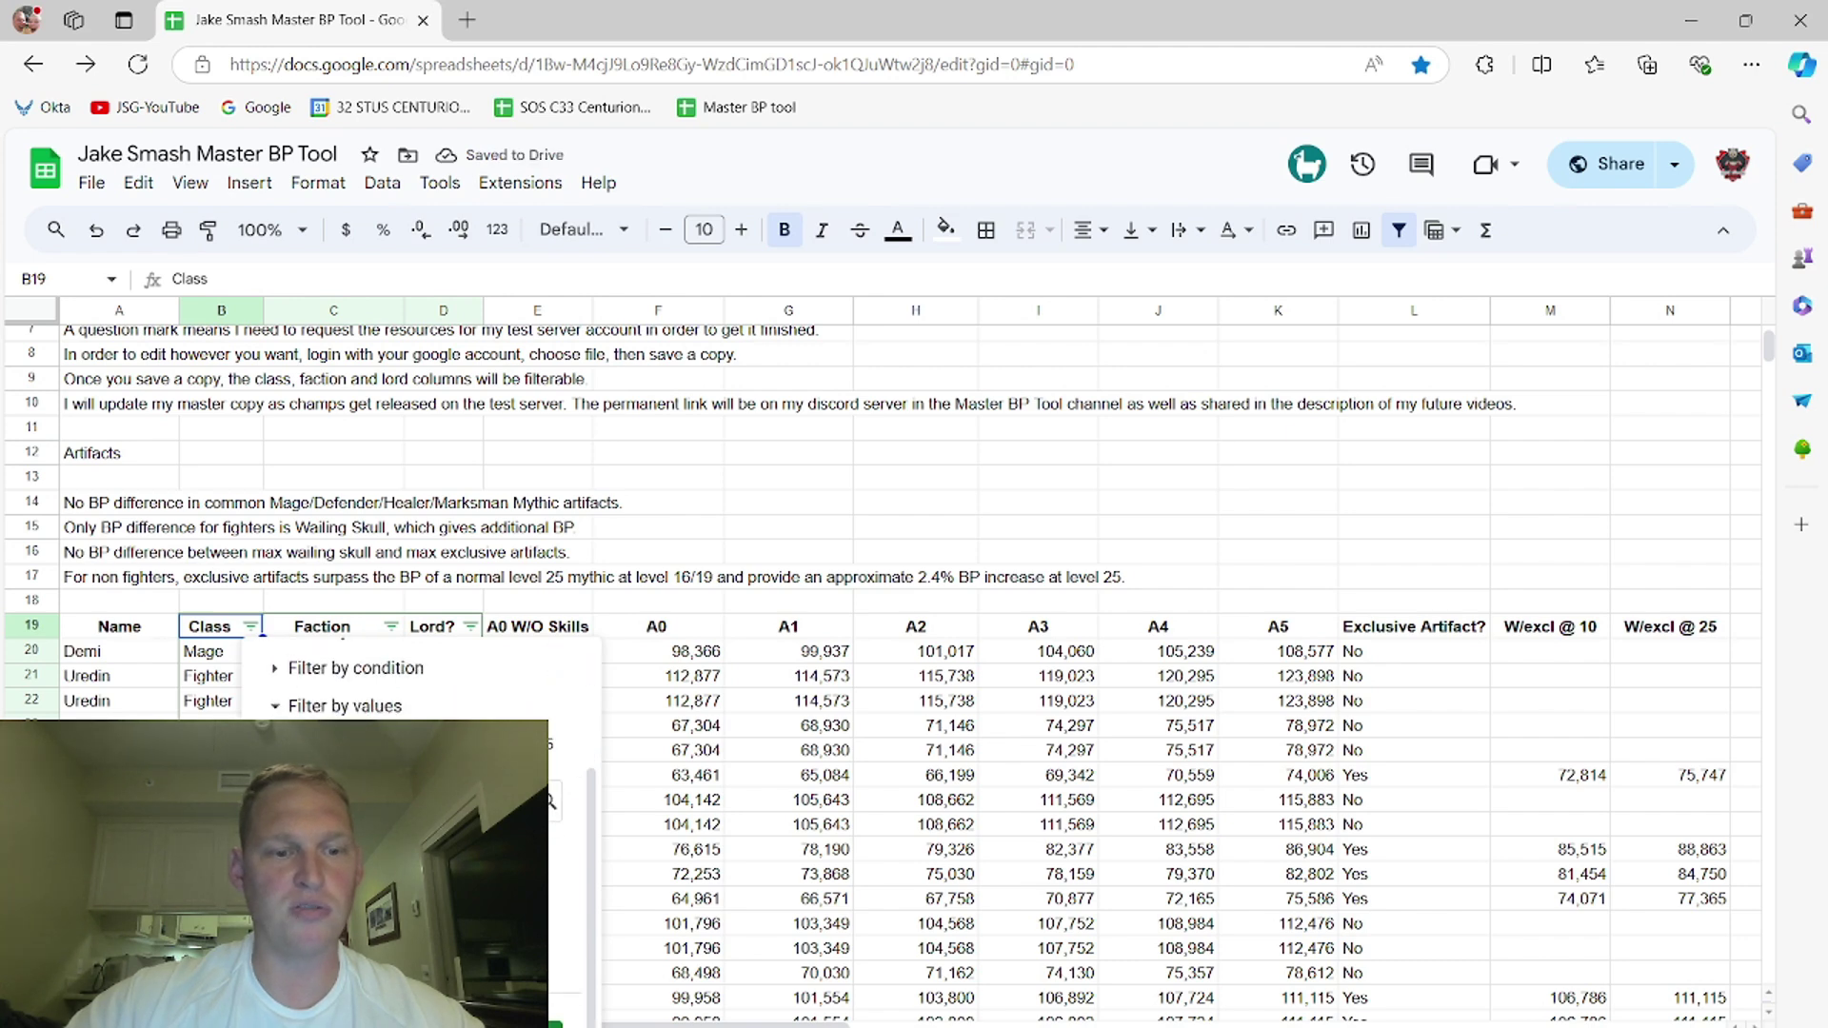
left_click(564, 1016)
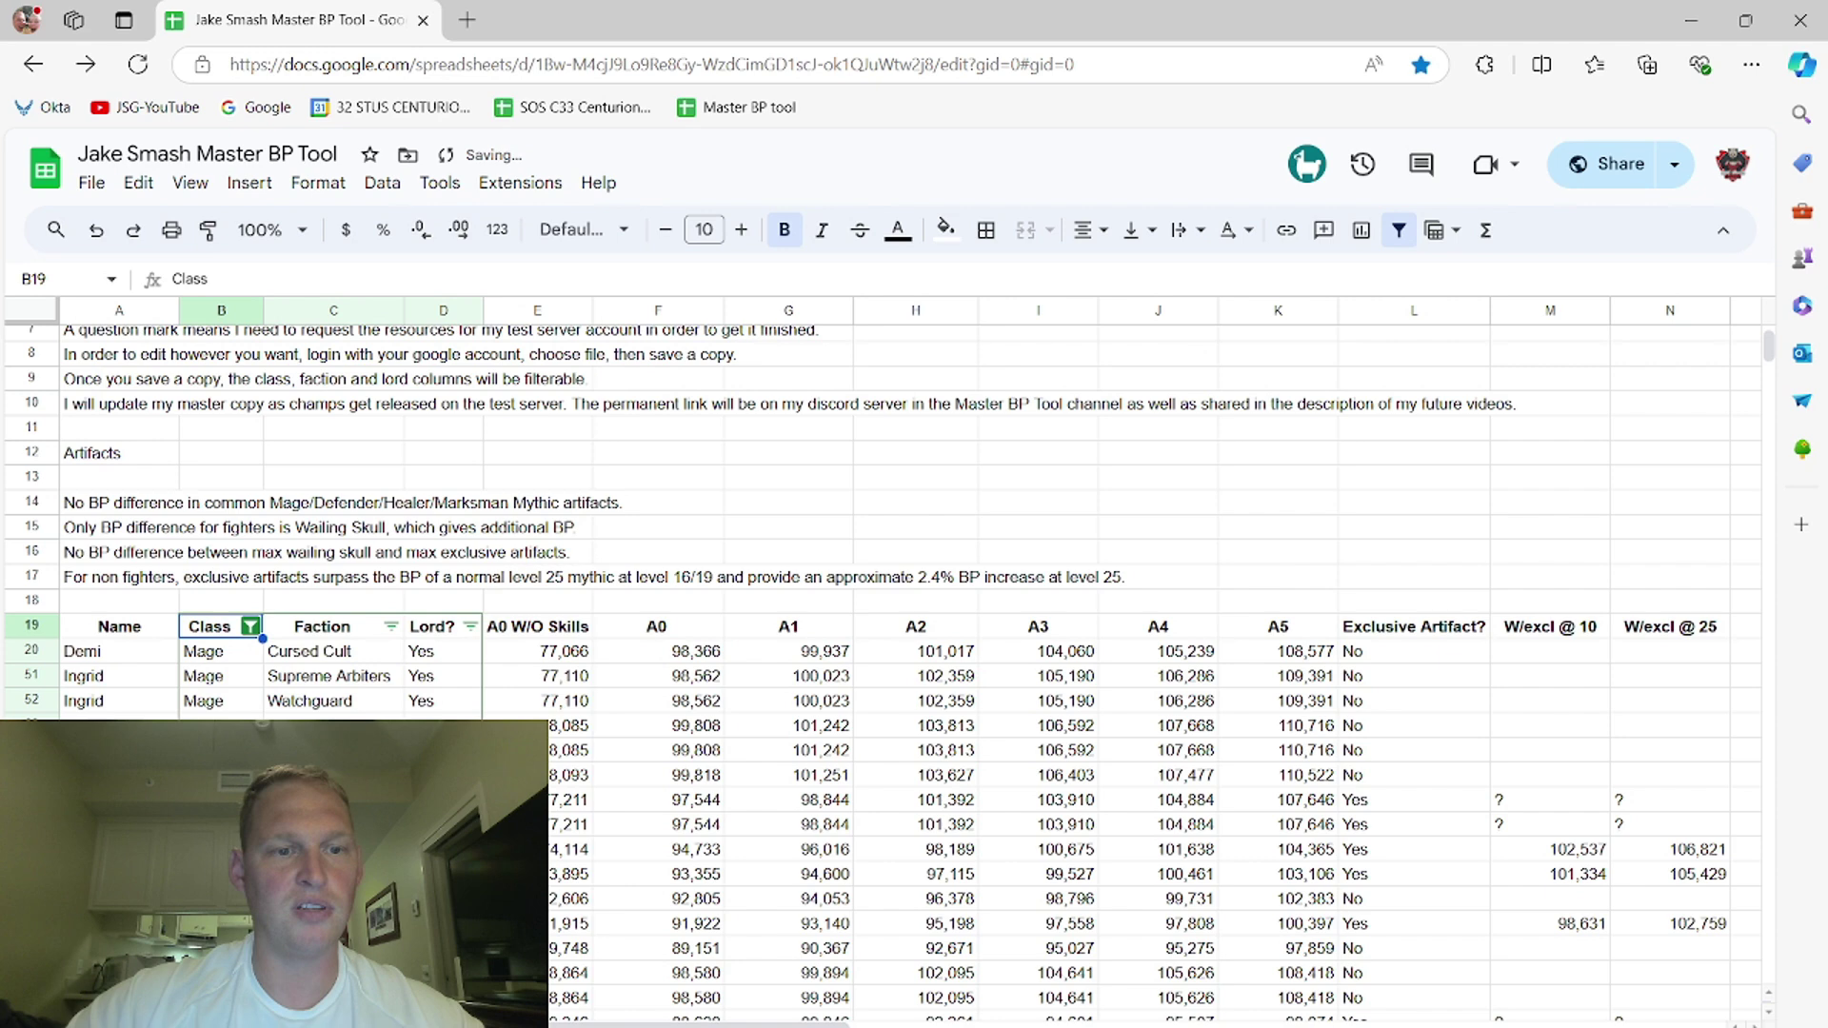
scroll(915, 643, "down", 4)
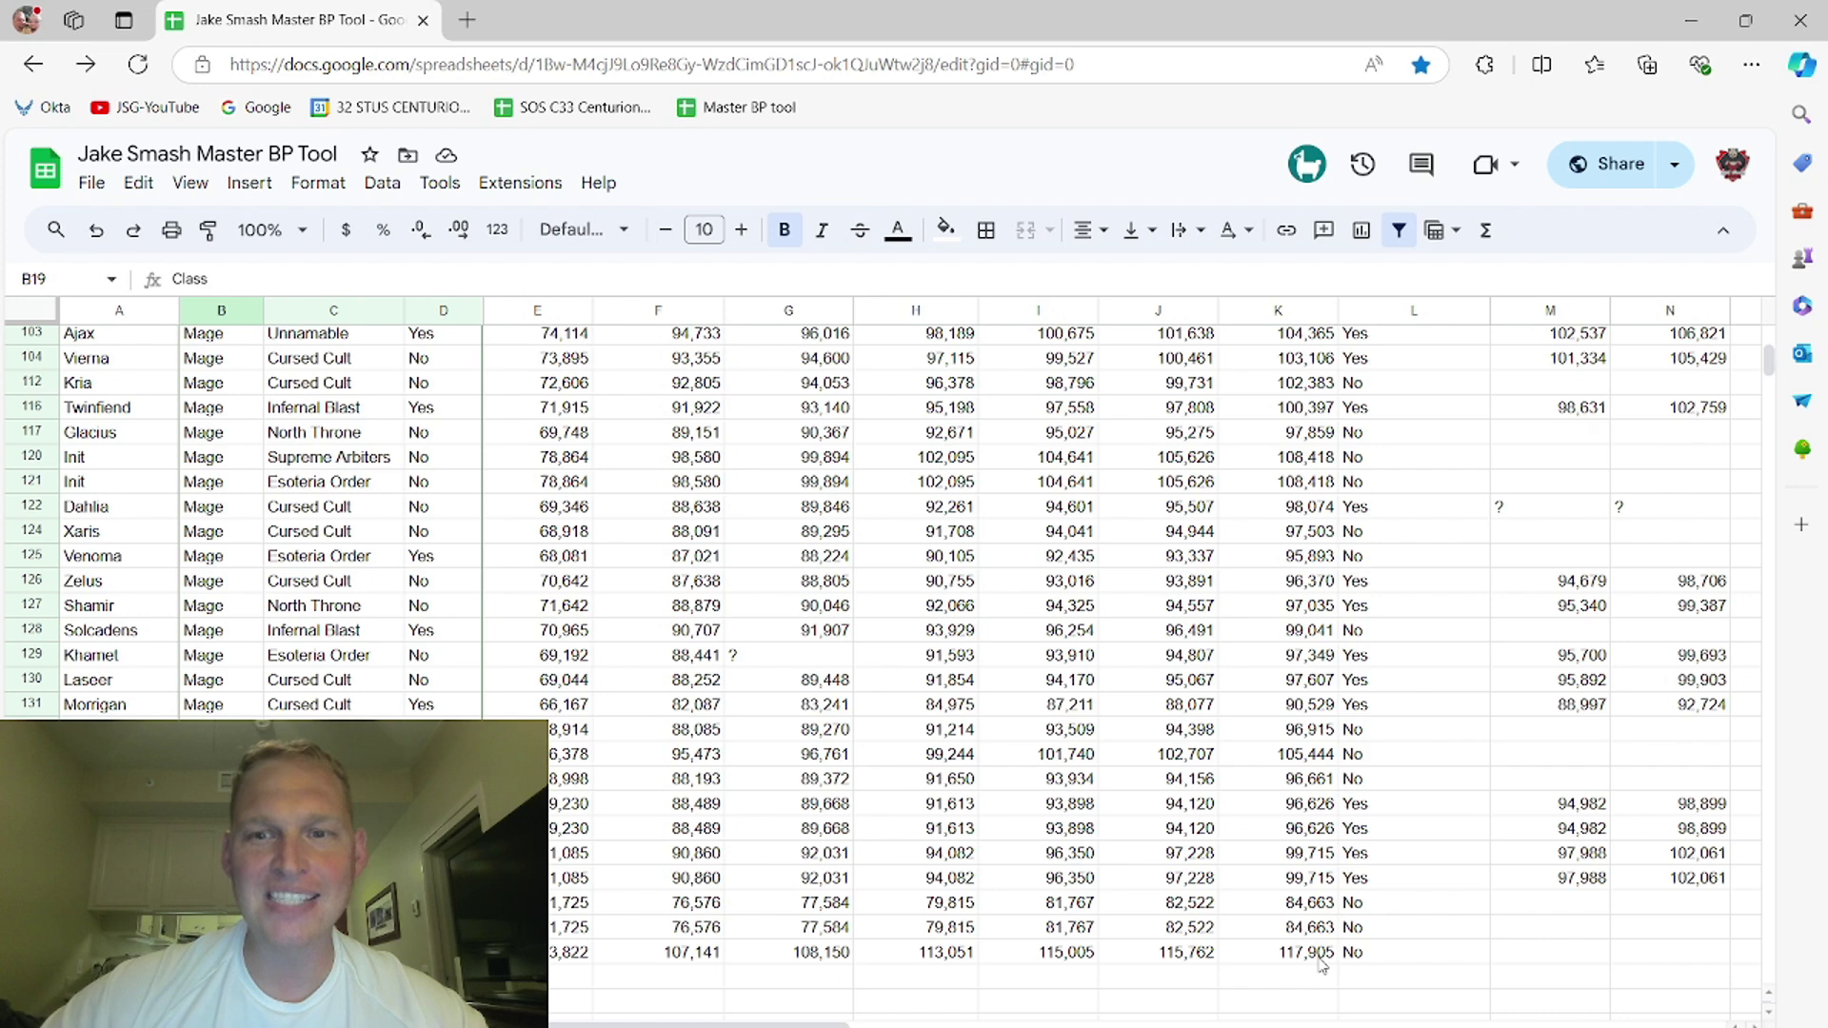
scroll(1319, 965, "up", 5)
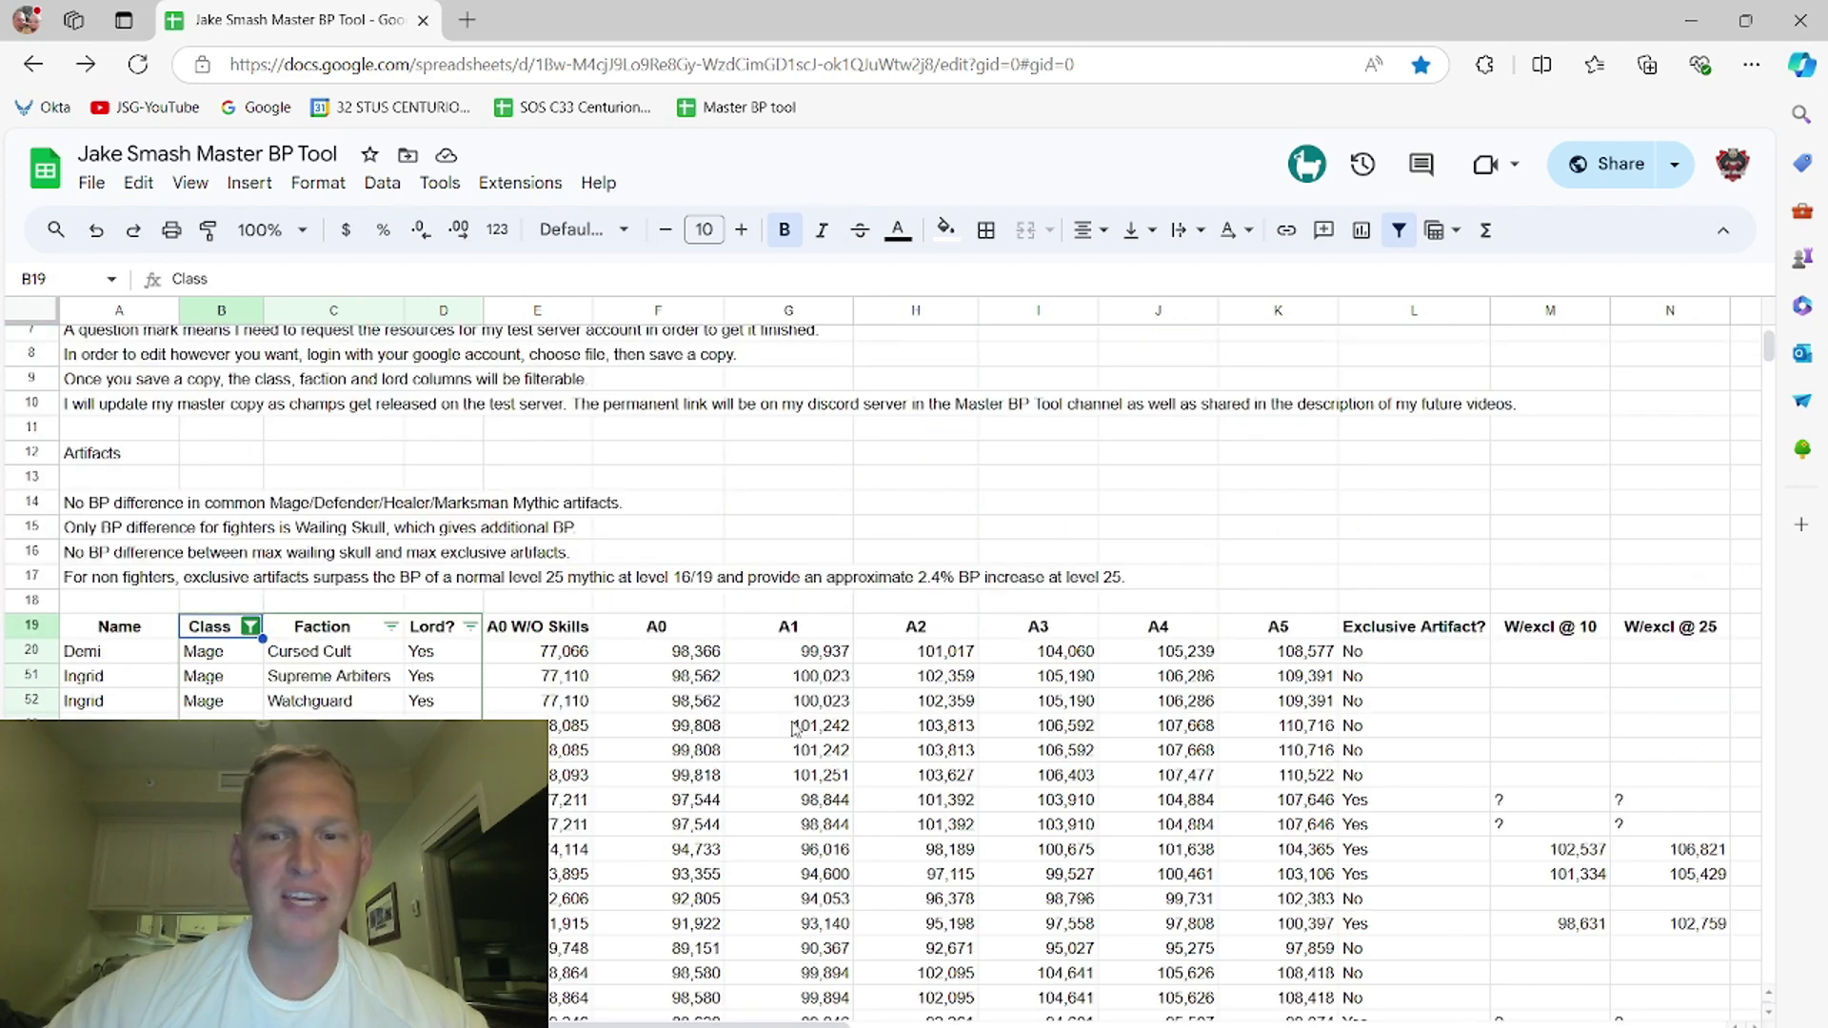
left_click(251, 628)
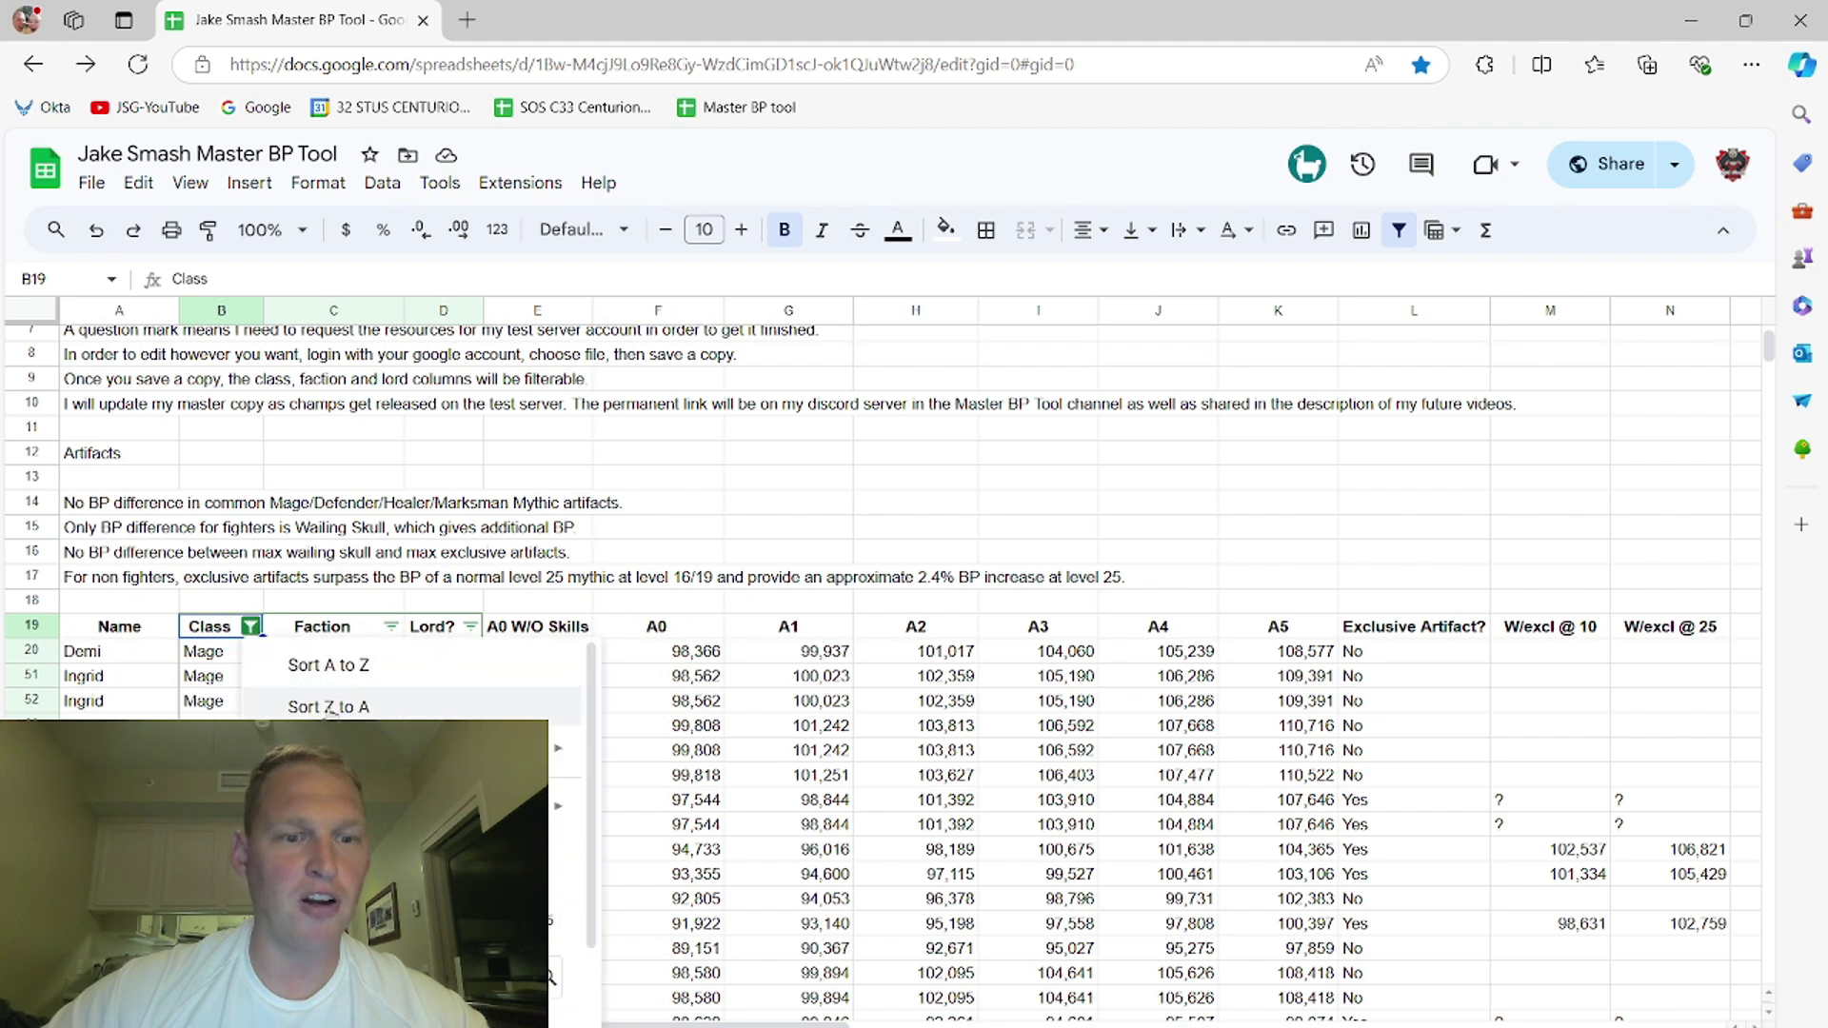
scroll(260, 637, "down", 3)
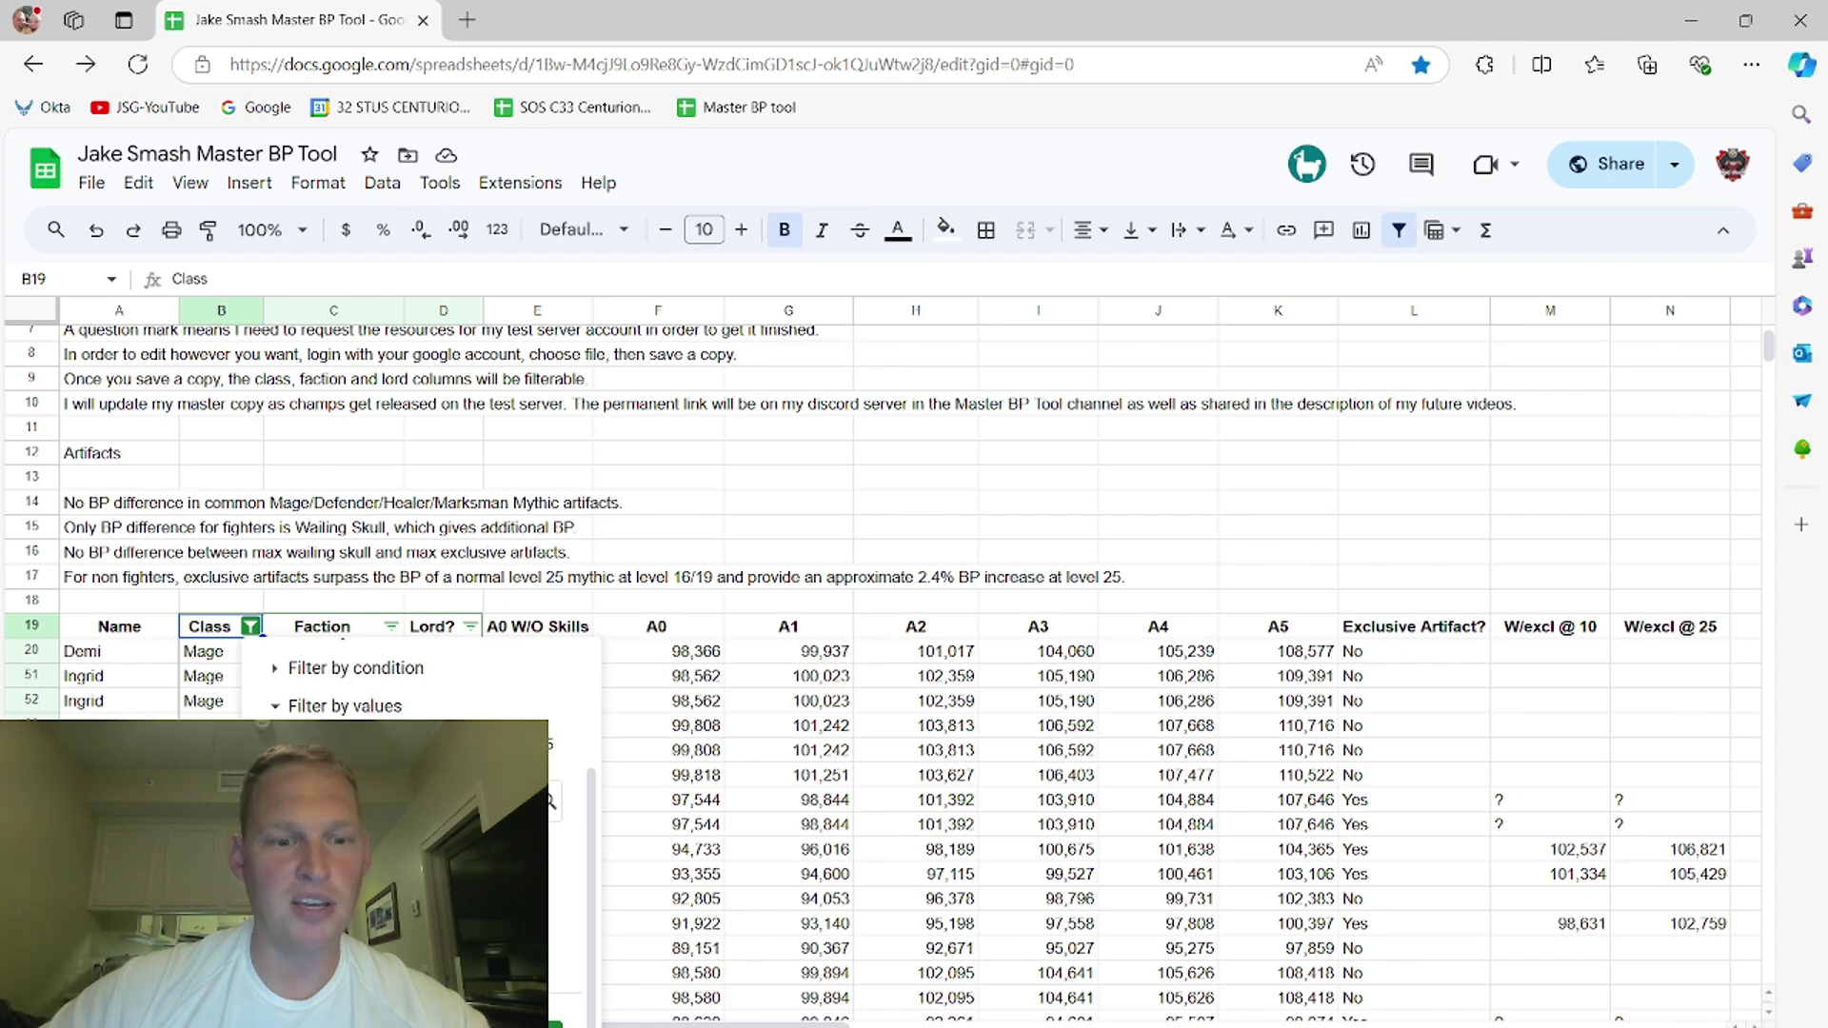
left_click(571, 1022)
scroll(643, 919, "up", 2)
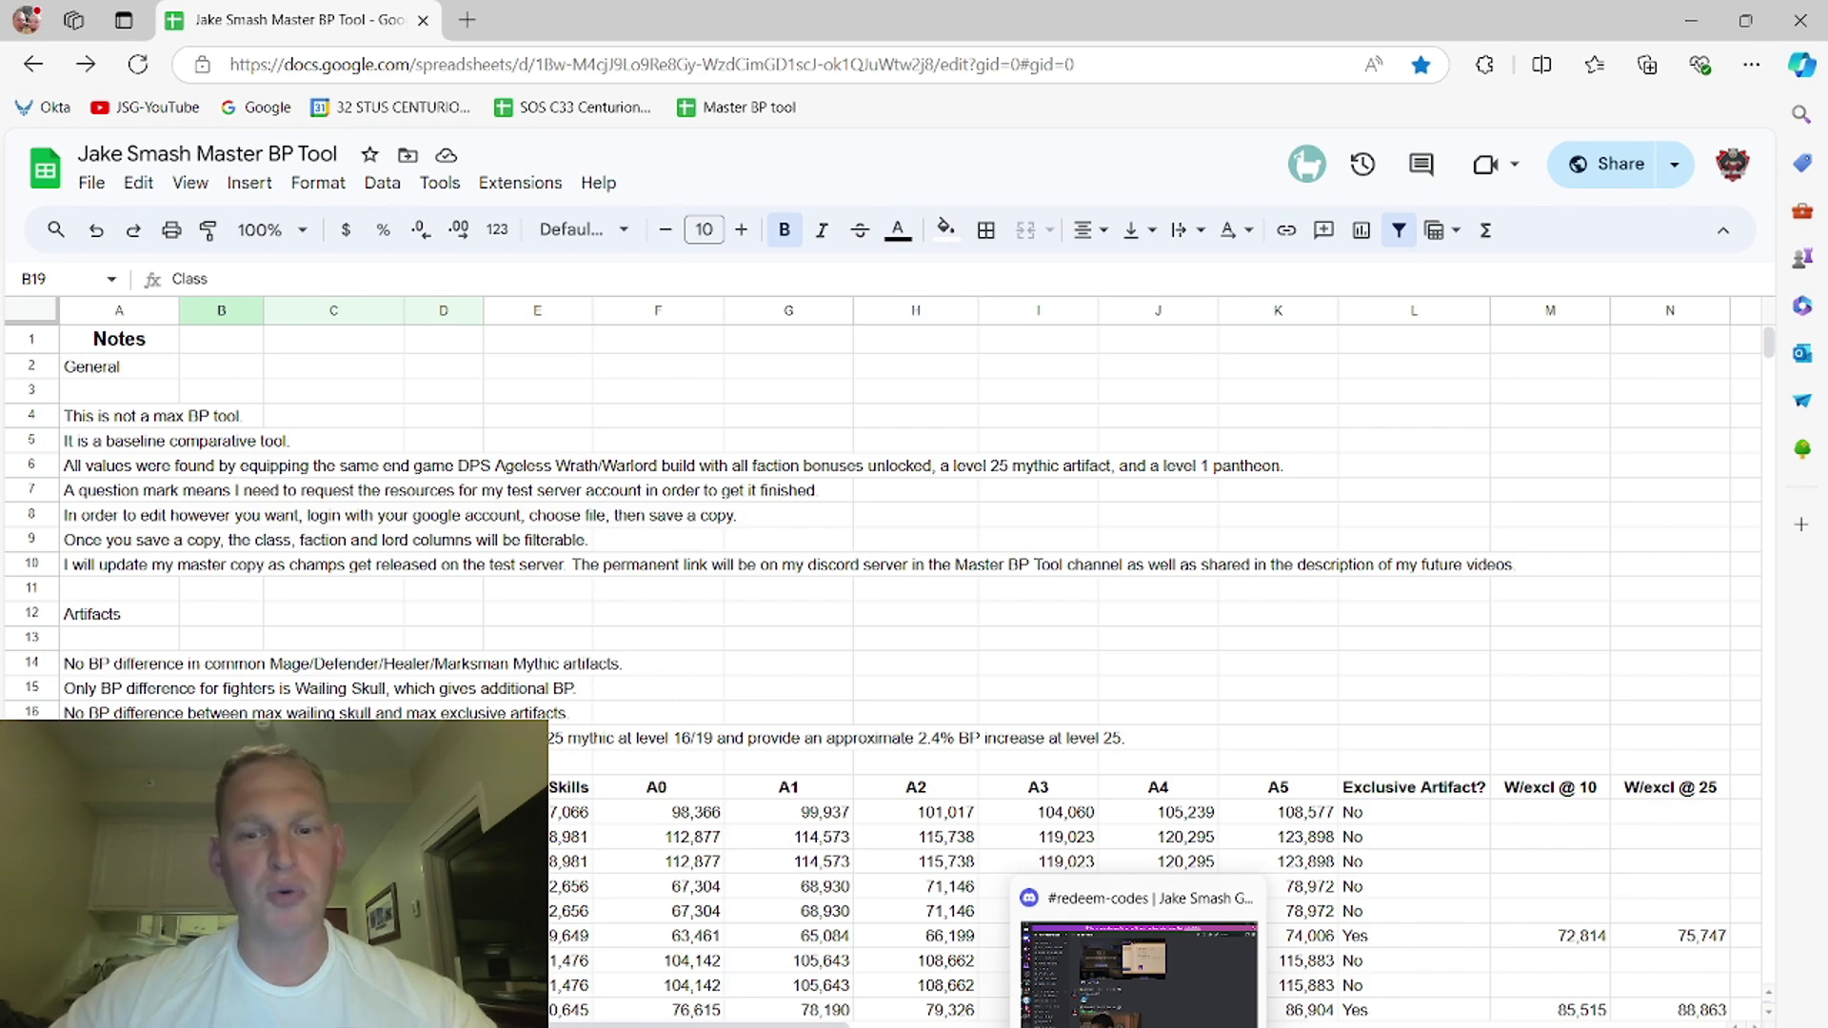
left_click(1198, 923)
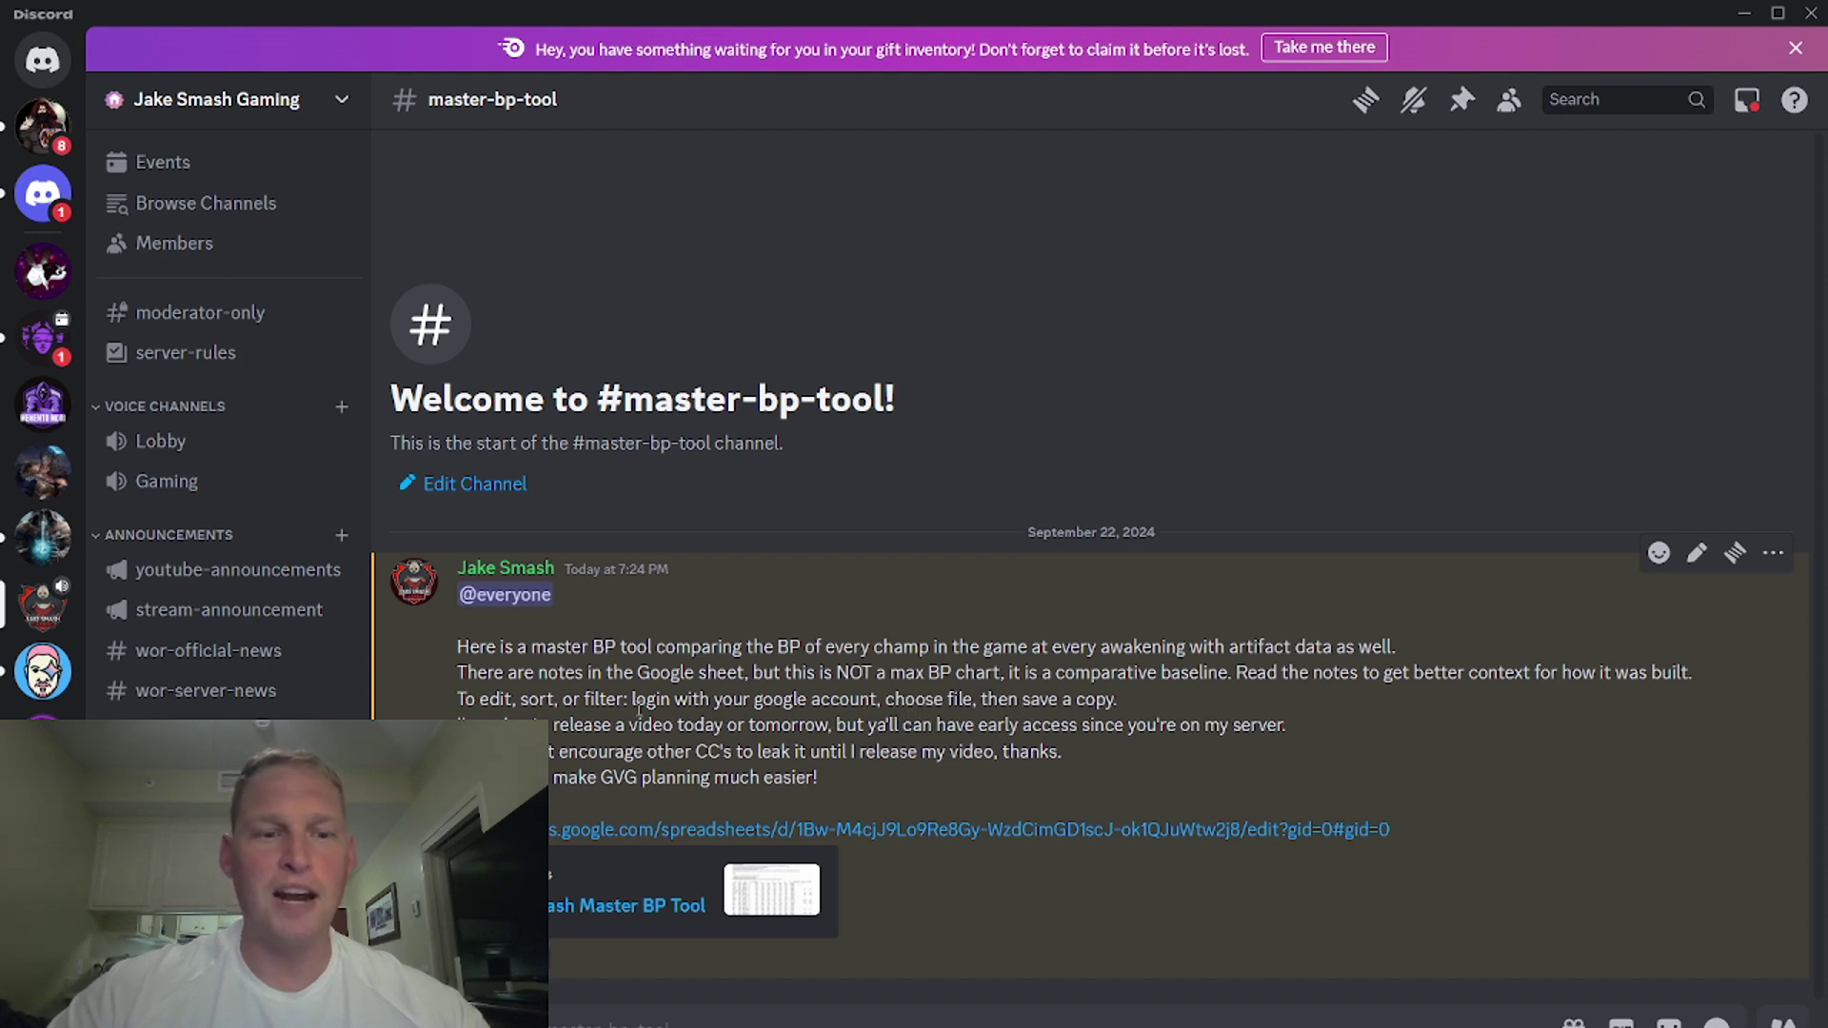
left_click_drag(555, 725, 1168, 729)
left_click_drag(837, 726, 1268, 727)
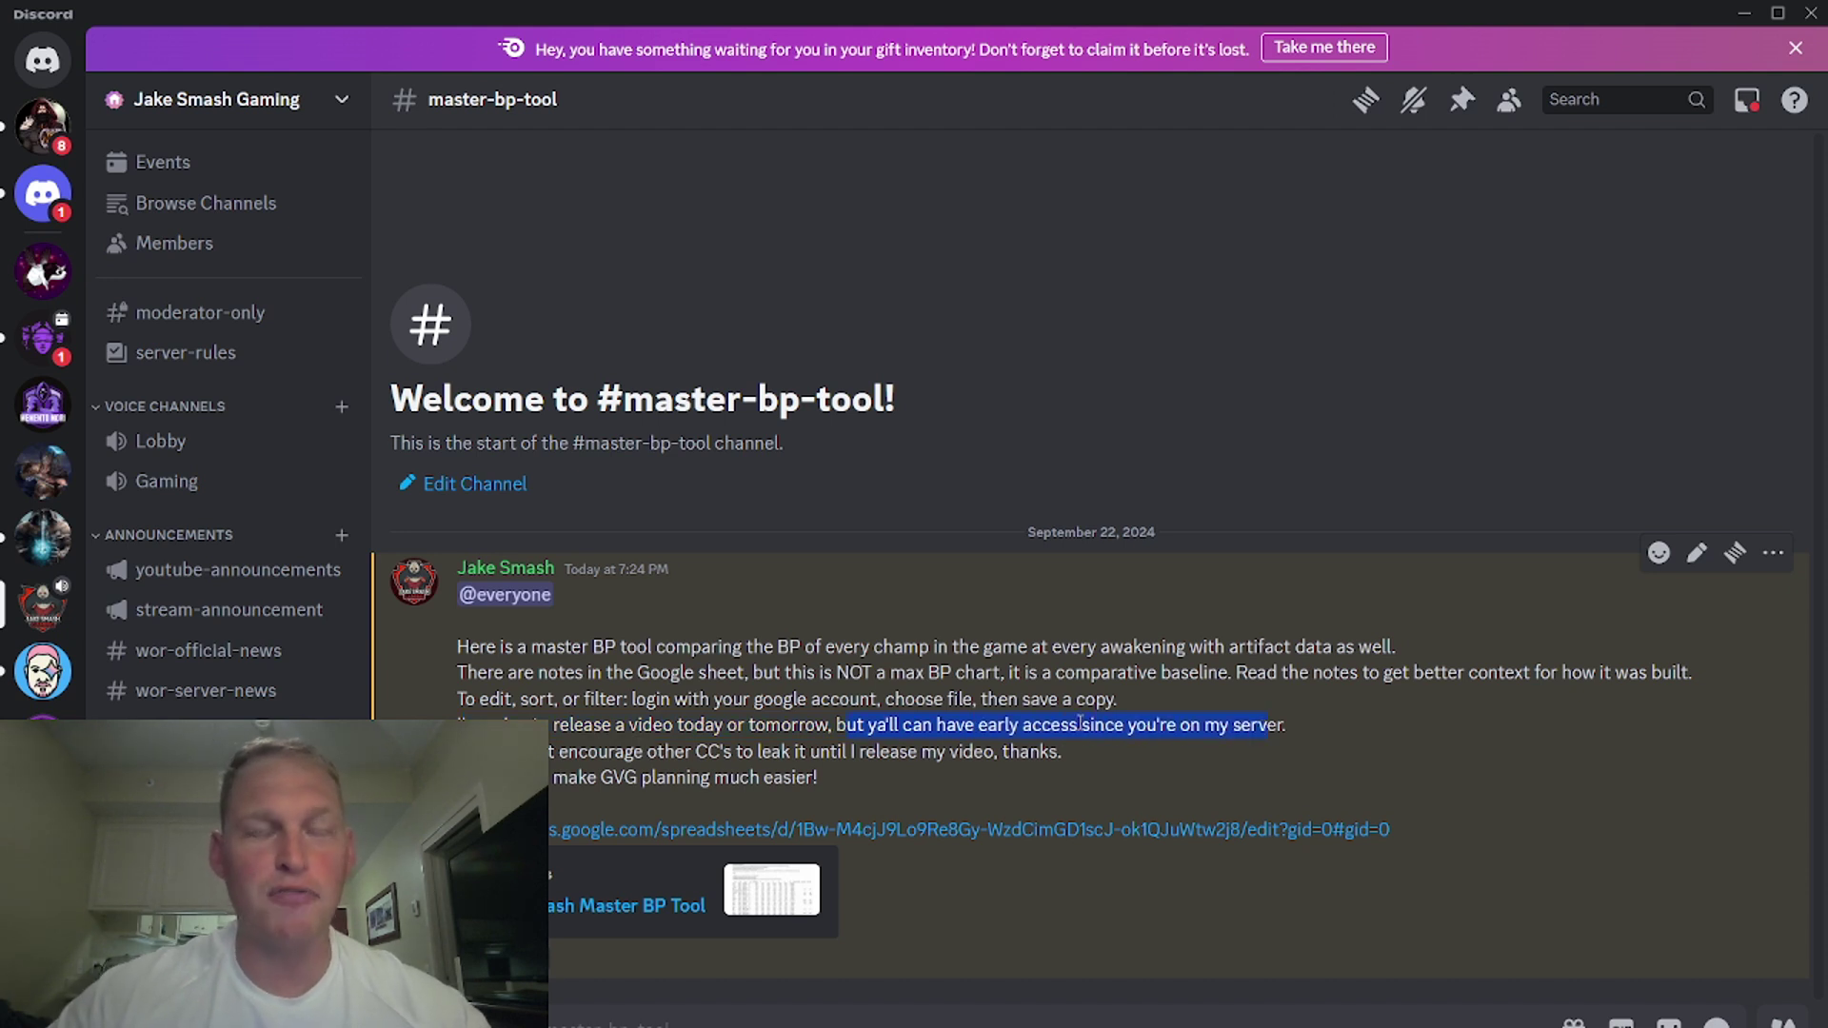